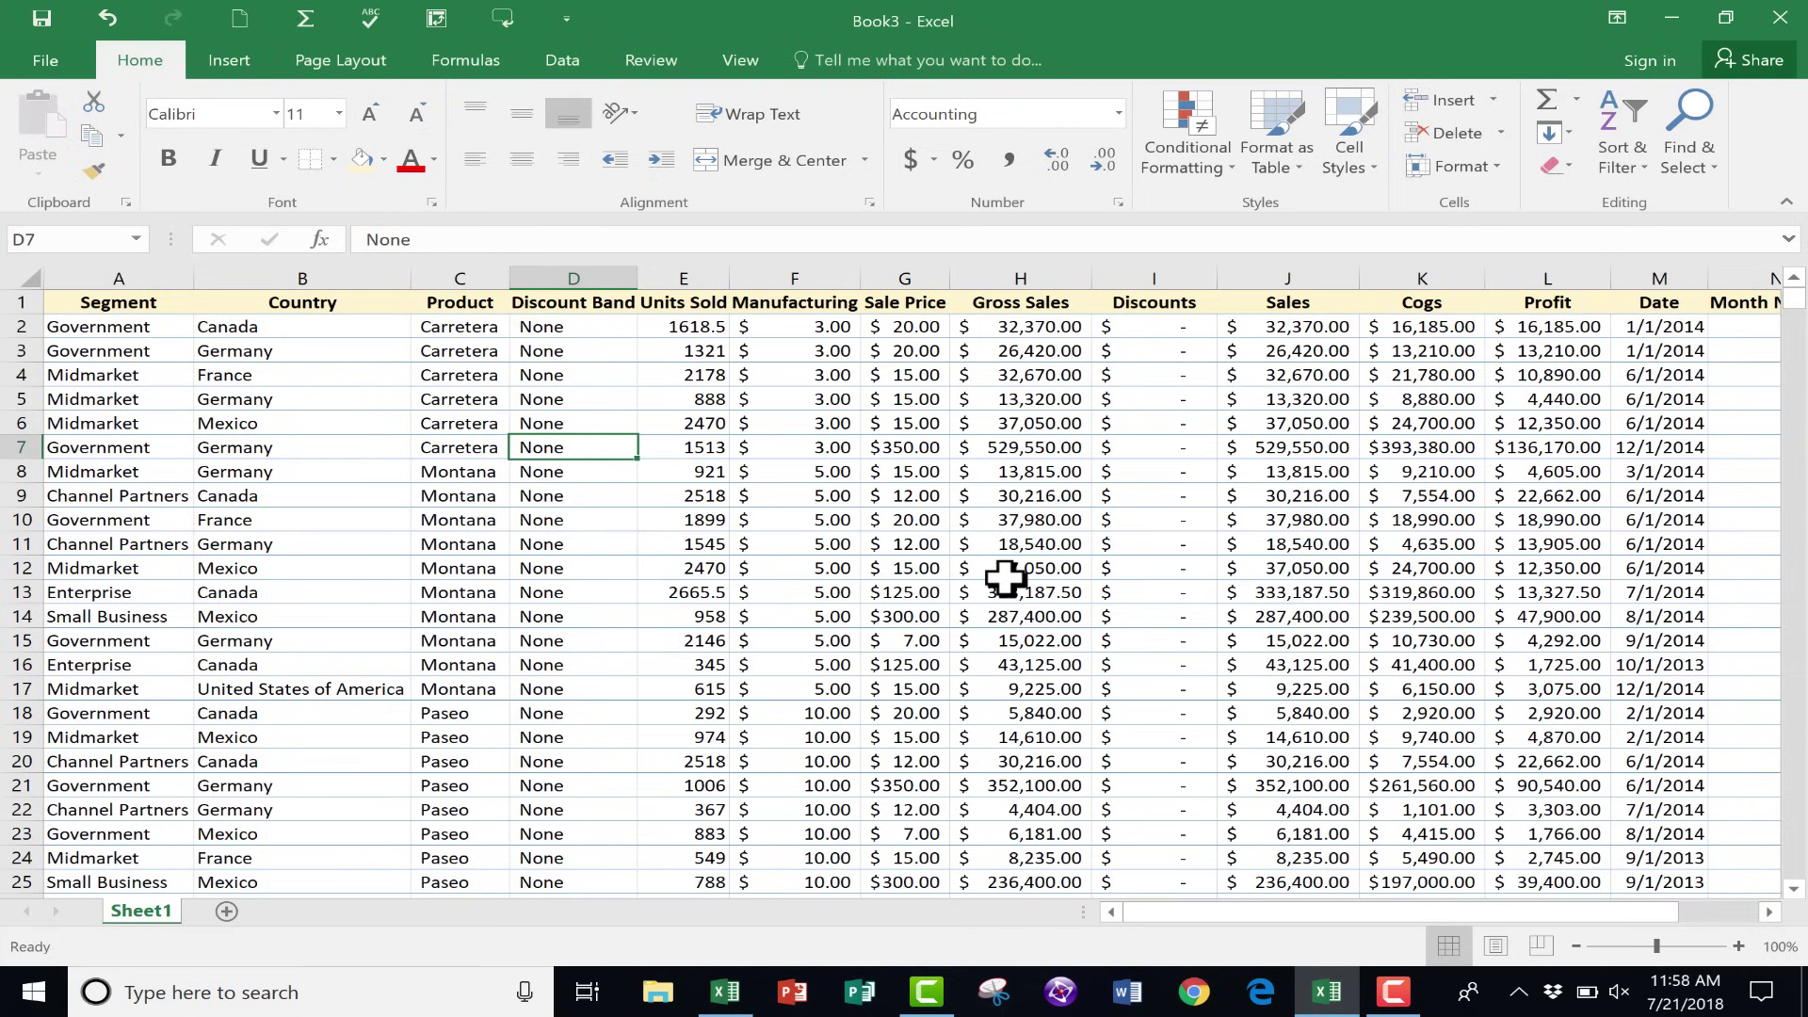
Select all of row 206 so the status bar shows its average, count and sum.
{"action": "scroll", "coordinate": [1311, 566], "scroll_direction": "down", "scroll_amount": 20}
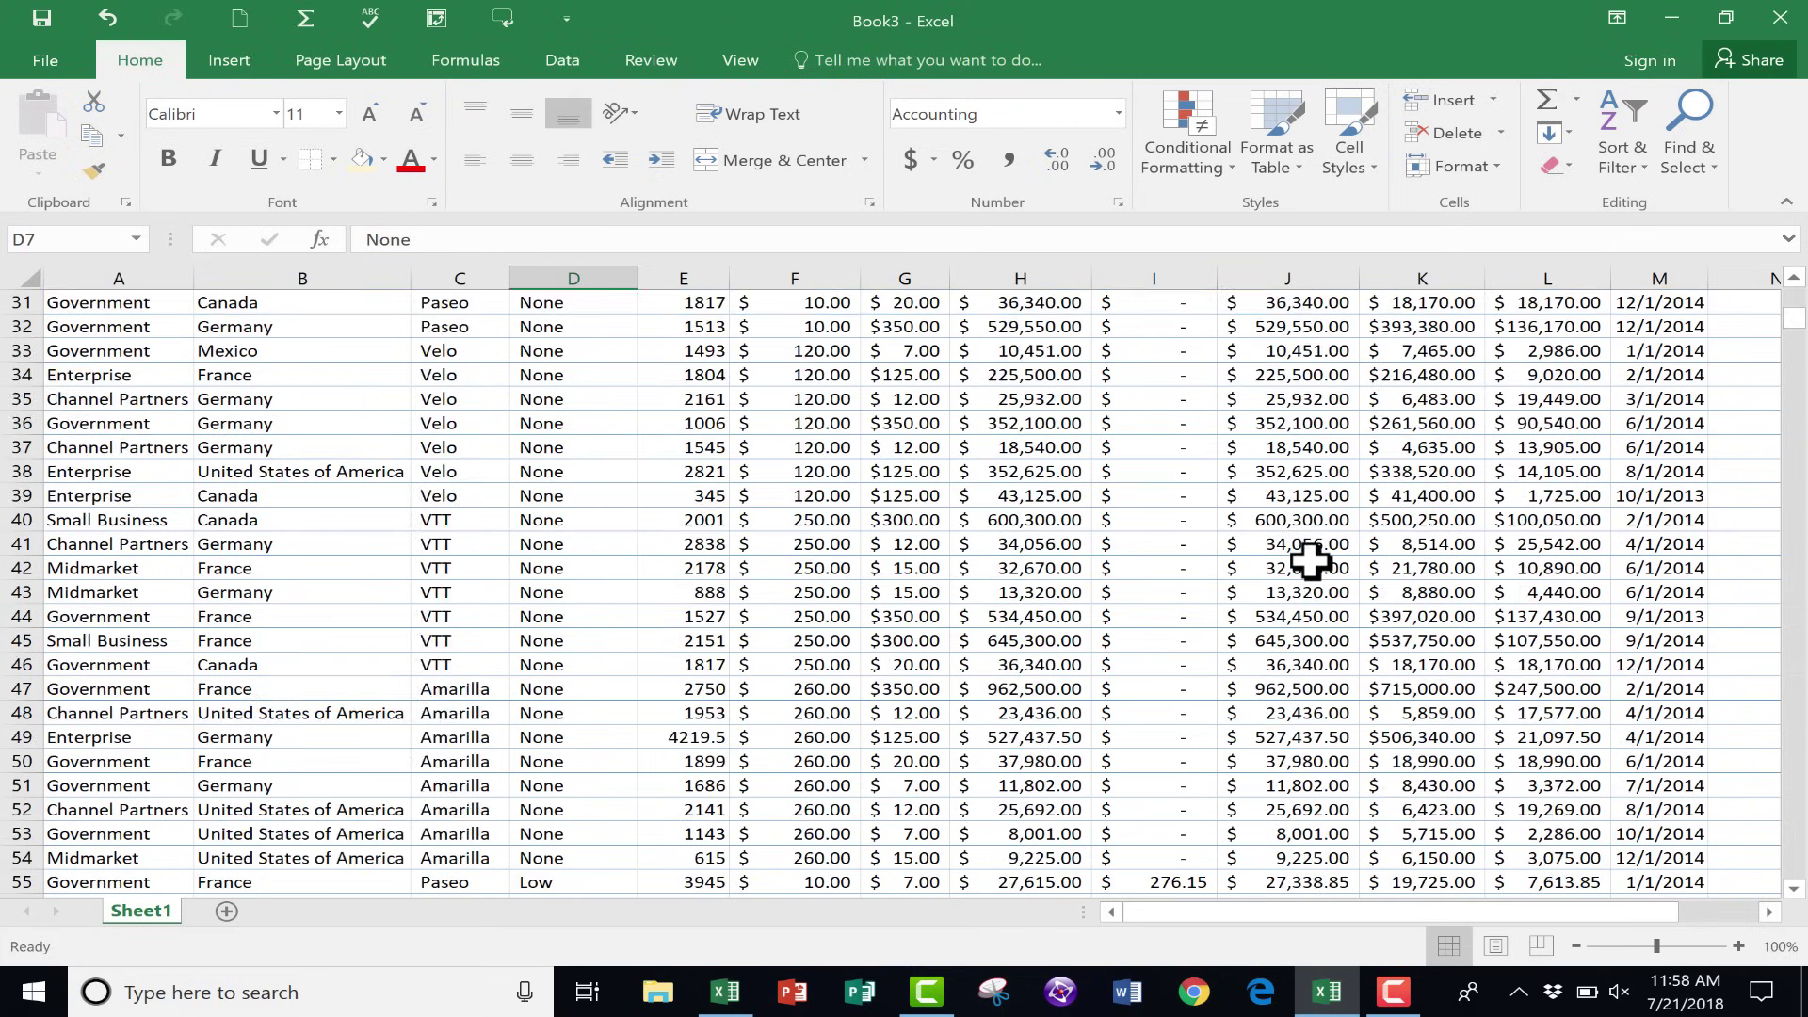
{"action": "scroll", "coordinate": [1311, 566], "scroll_direction": "up", "scroll_amount": 20}
{"action": "scroll", "coordinate": [1311, 565], "scroll_direction": "down", "scroll_amount": 20}
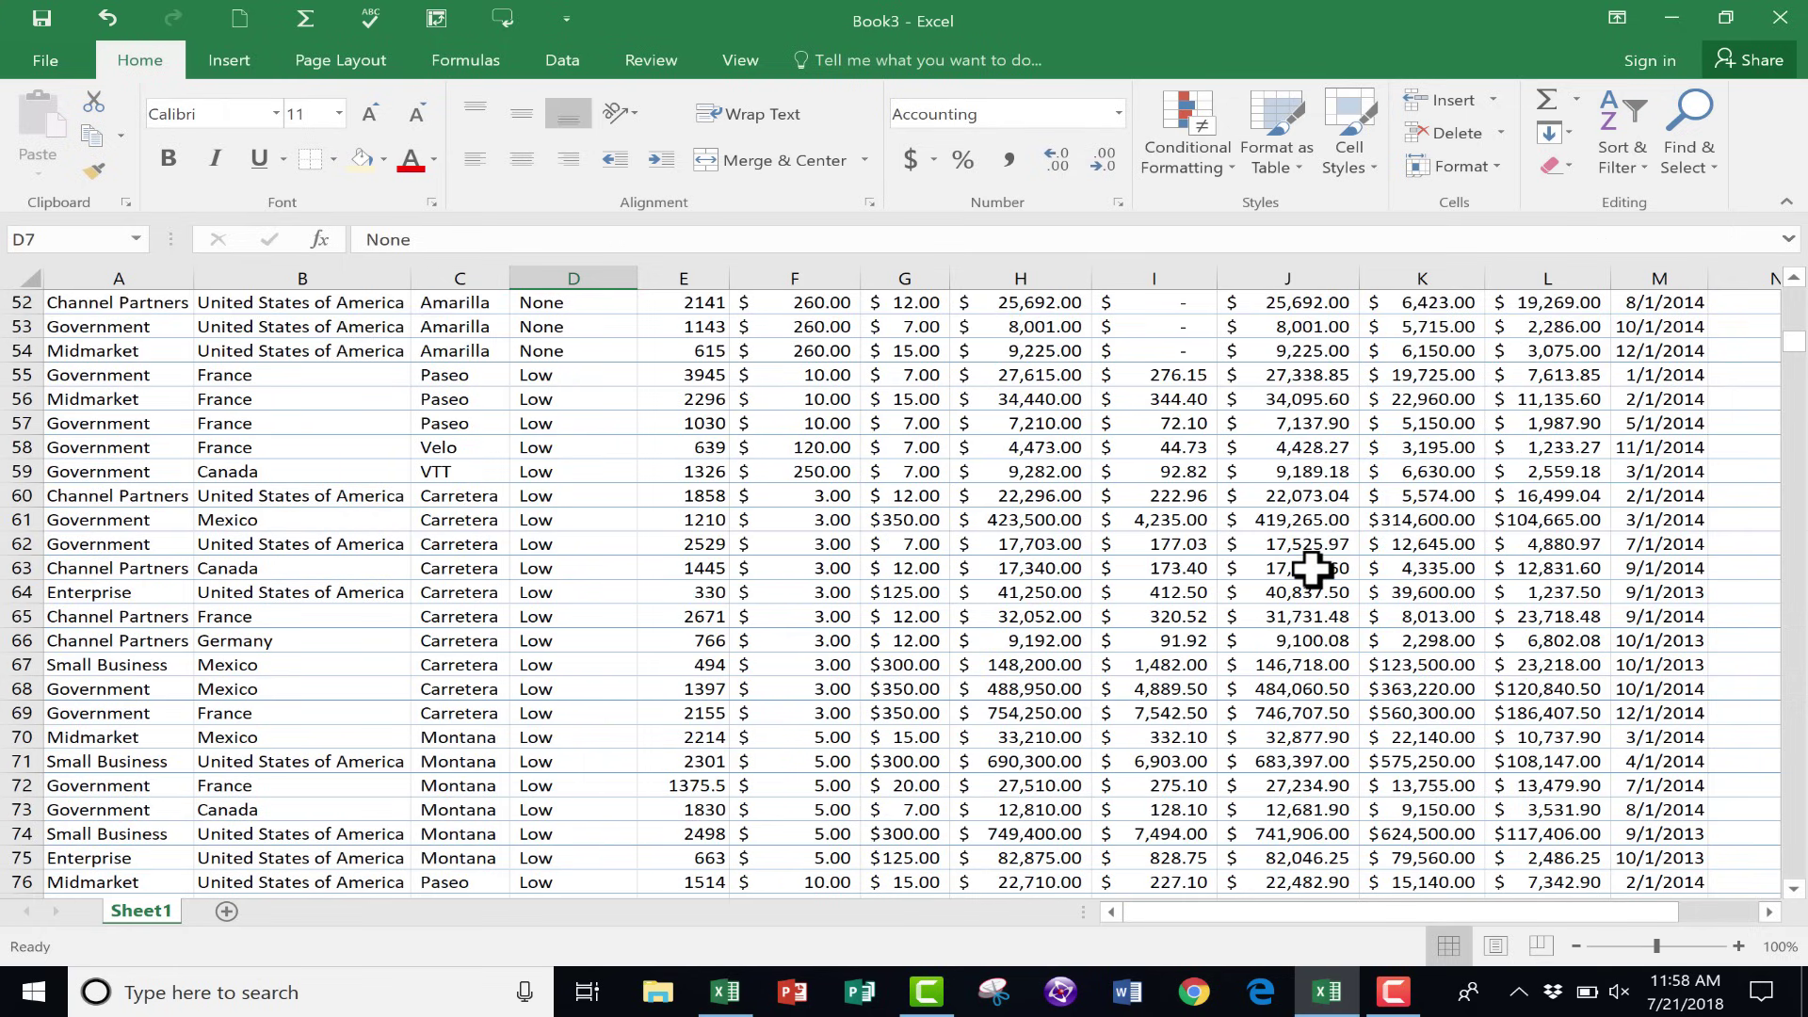
{"action": "scroll", "coordinate": [1314, 577], "scroll_direction": "down", "scroll_amount": 20}
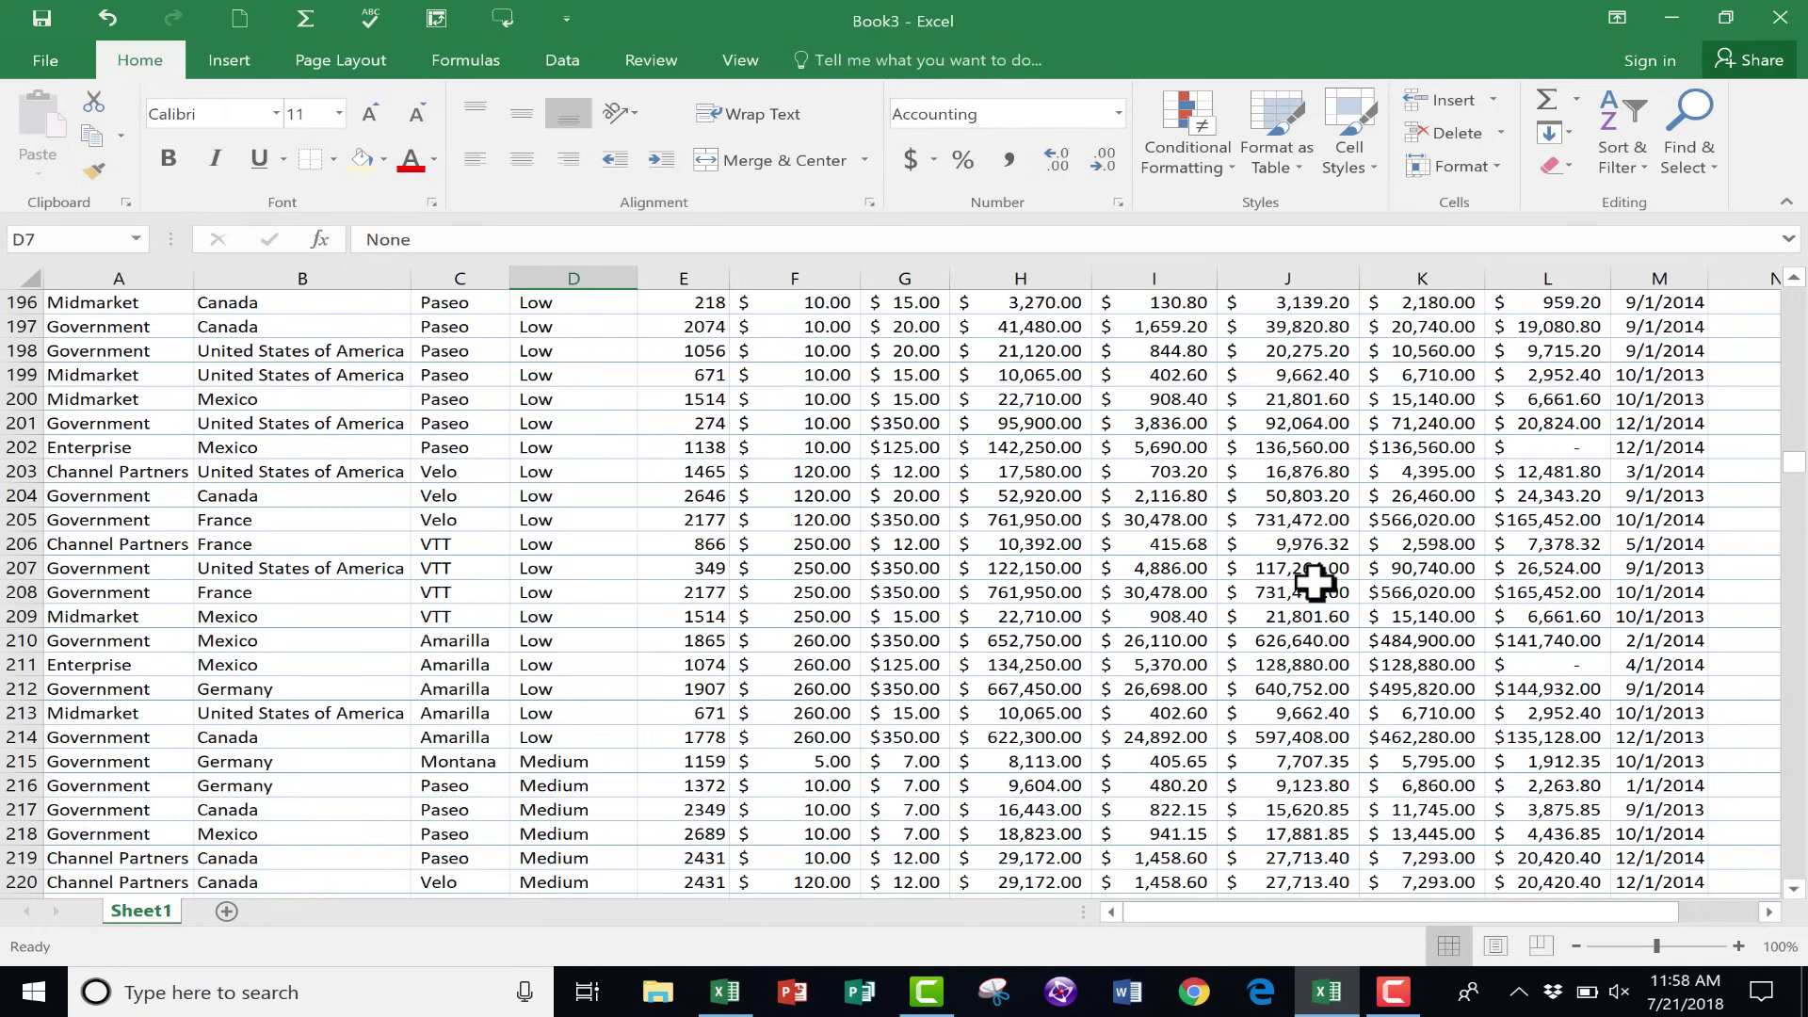
{"action": "left_click", "coordinate": [13, 544]}
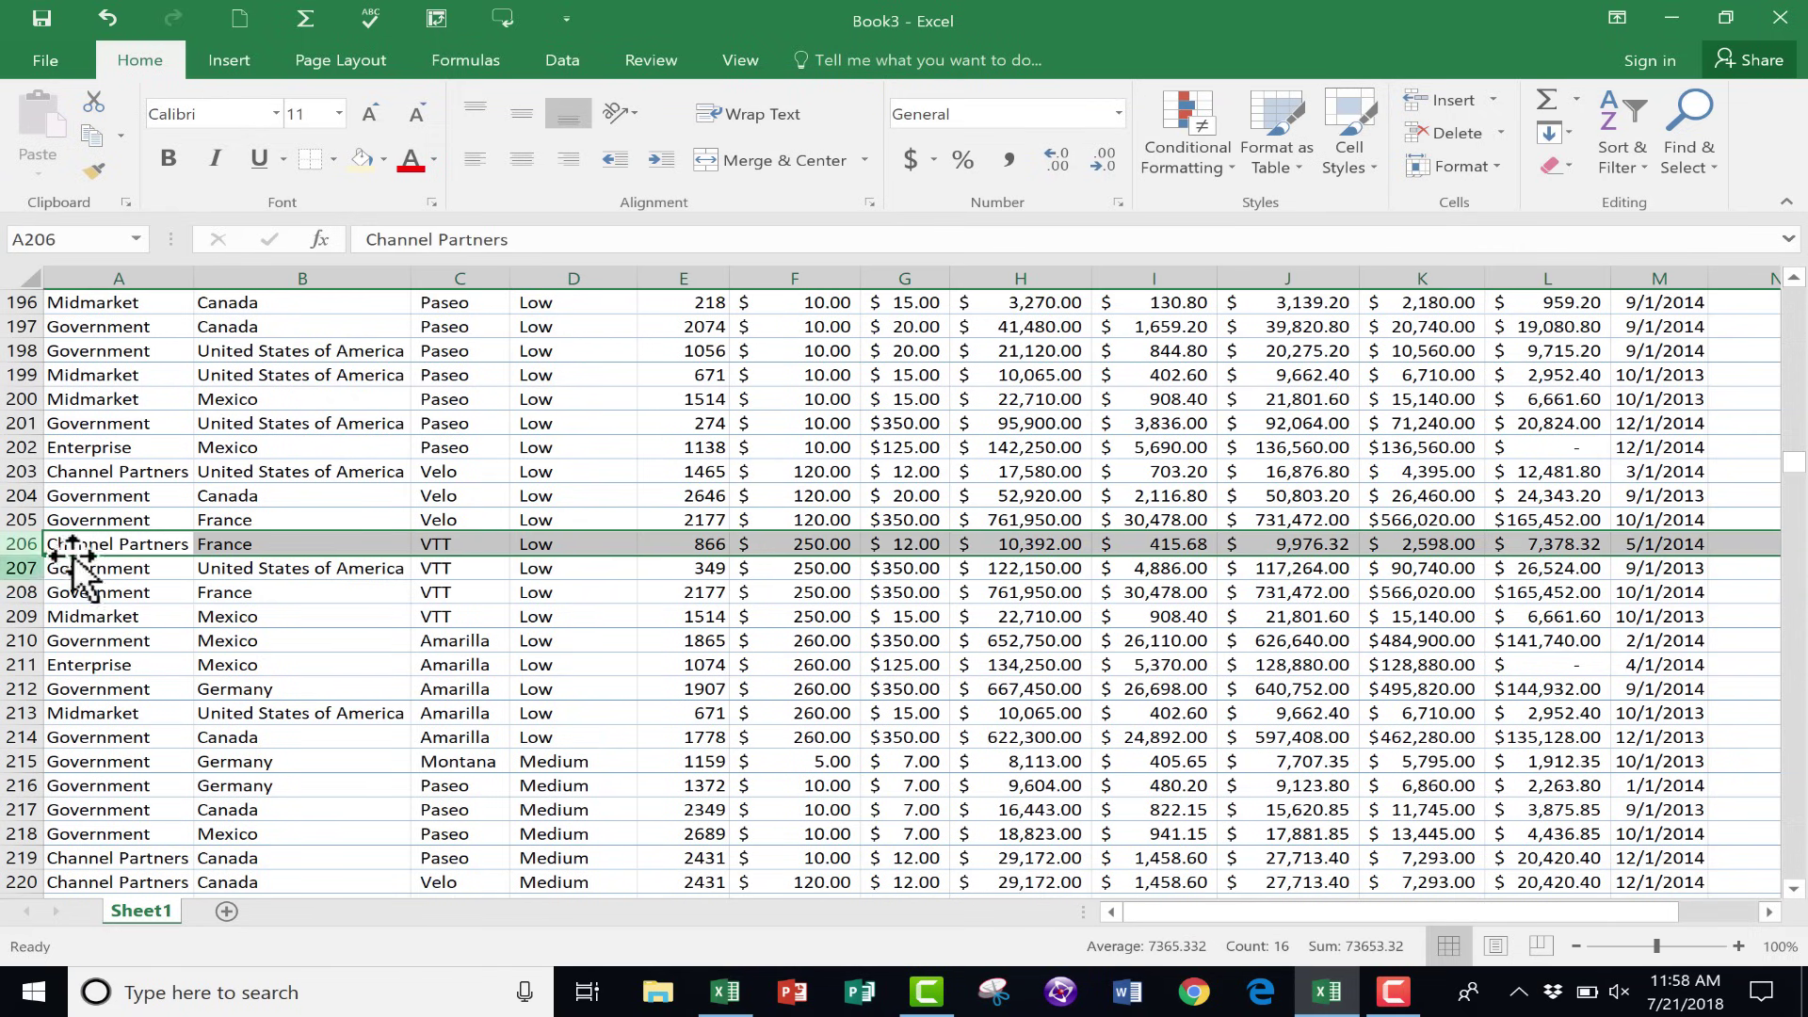
{"action": "scroll", "coordinate": [274, 553], "scroll_direction": "down", "scroll_amount": 1}
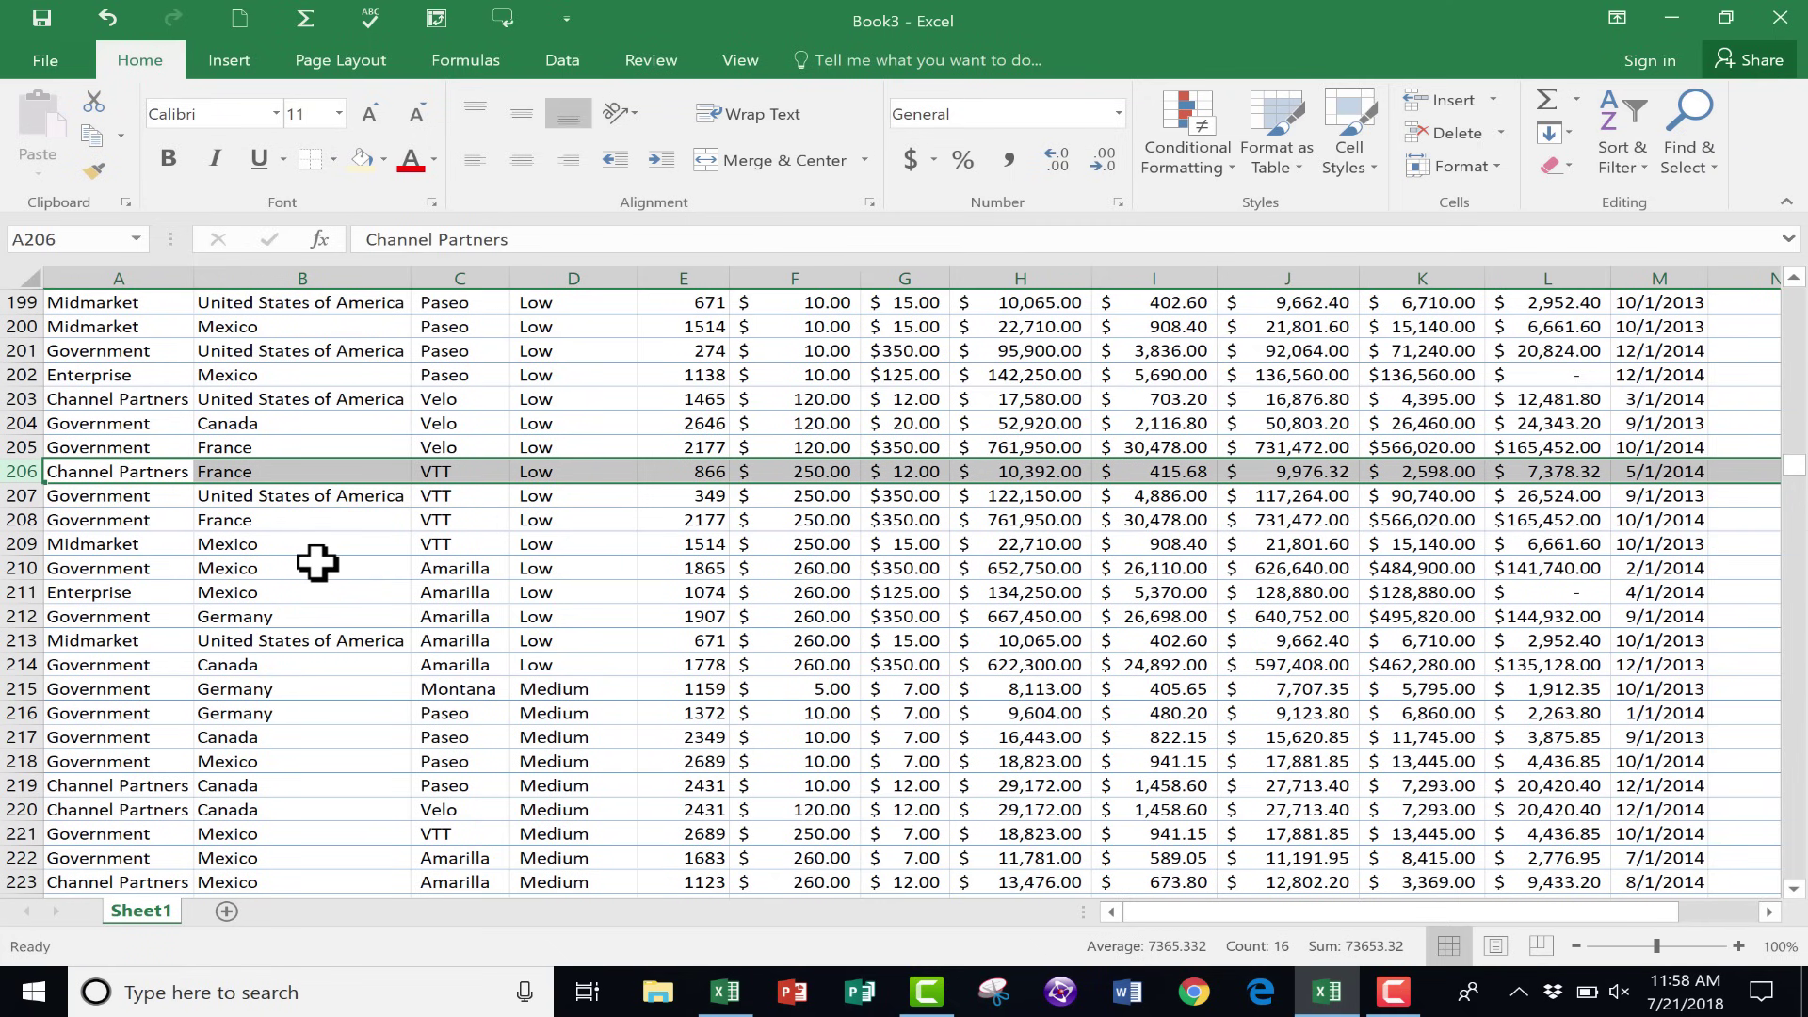
{"action": "scroll", "coordinate": [420, 575], "scroll_direction": "down", "scroll_amount": 20}
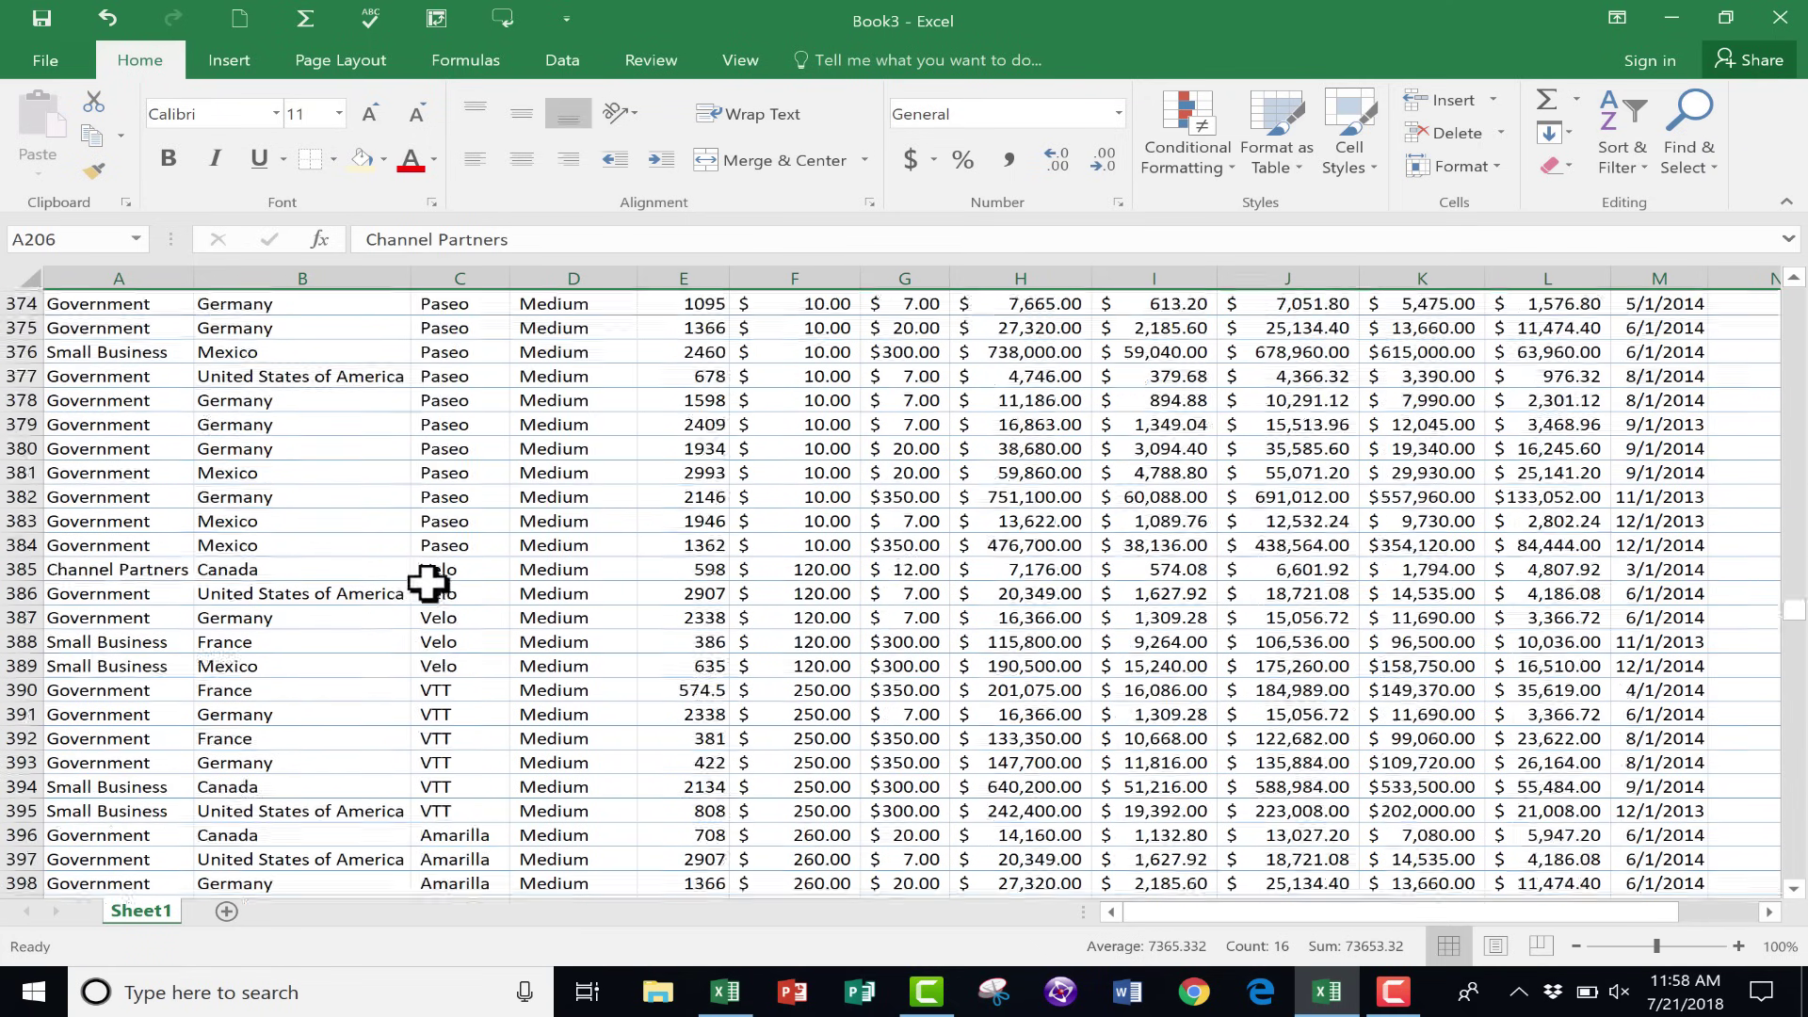
{"action": "scroll", "coordinate": [429, 584], "scroll_direction": "down", "scroll_amount": 11}
{"action": "scroll", "coordinate": [432, 588], "scroll_direction": "up", "scroll_amount": 20}
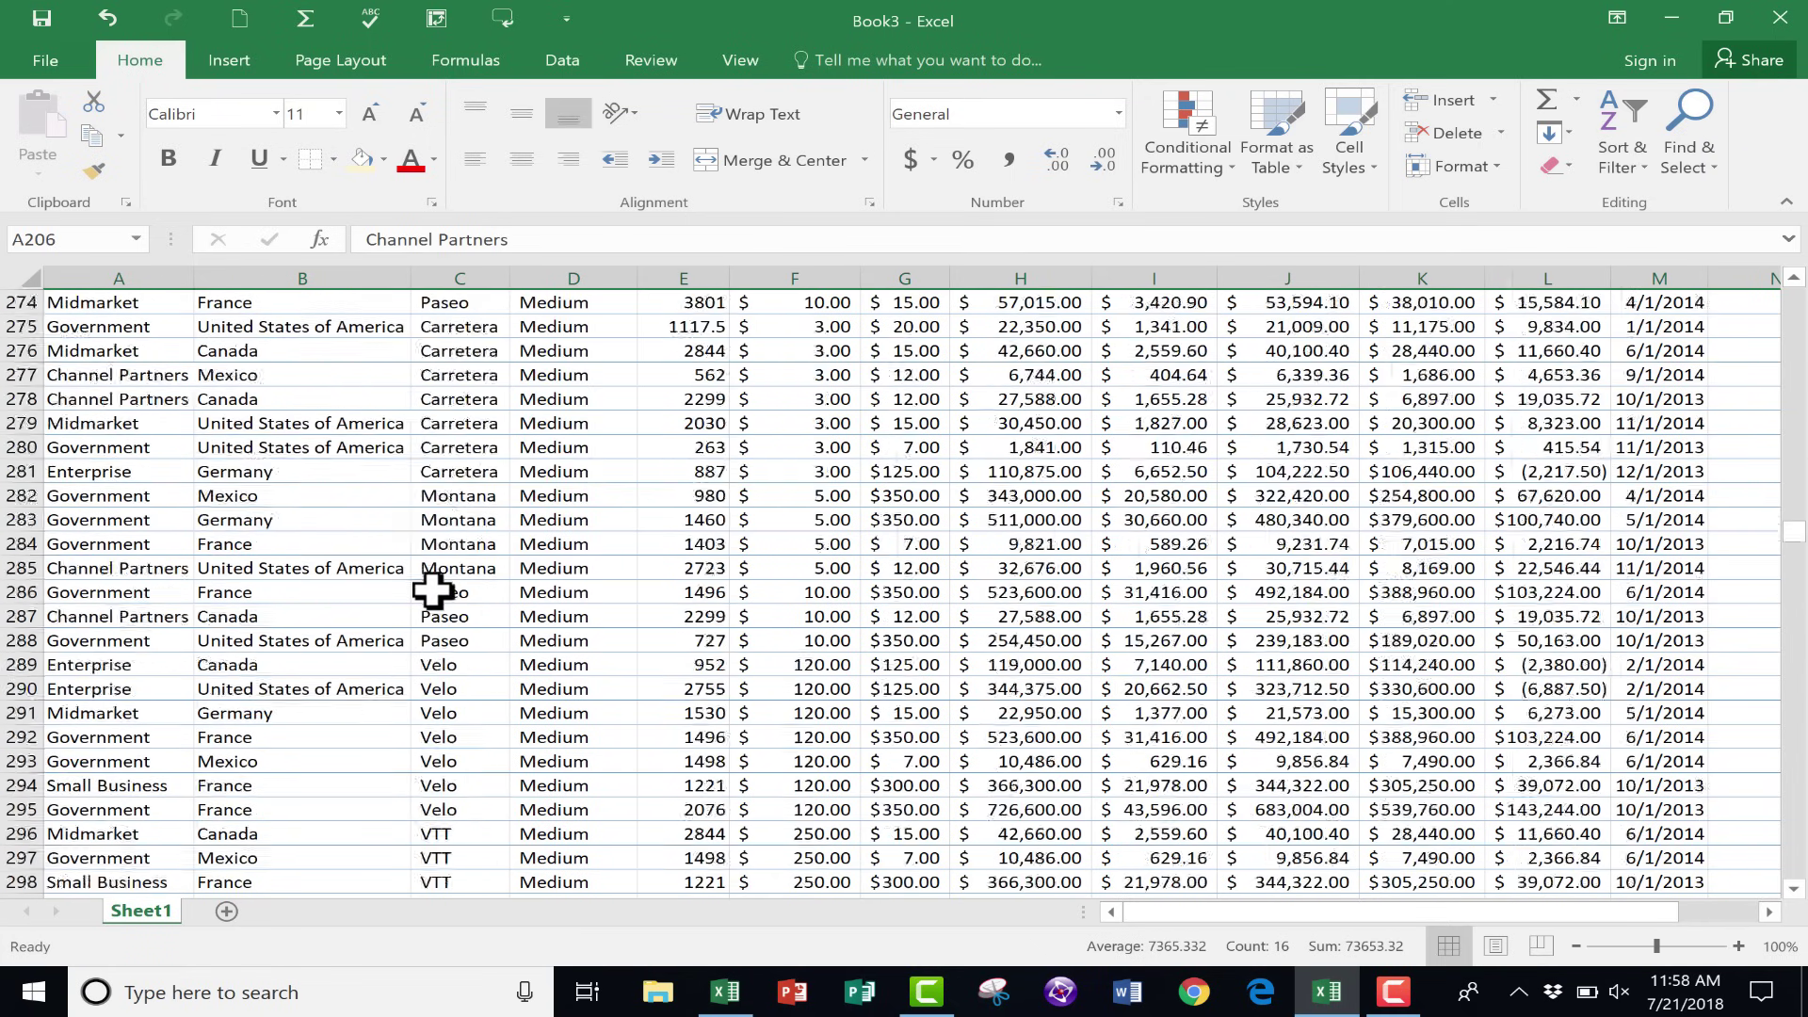
{"action": "scroll", "coordinate": [433, 590], "scroll_direction": "up", "scroll_amount": 20}
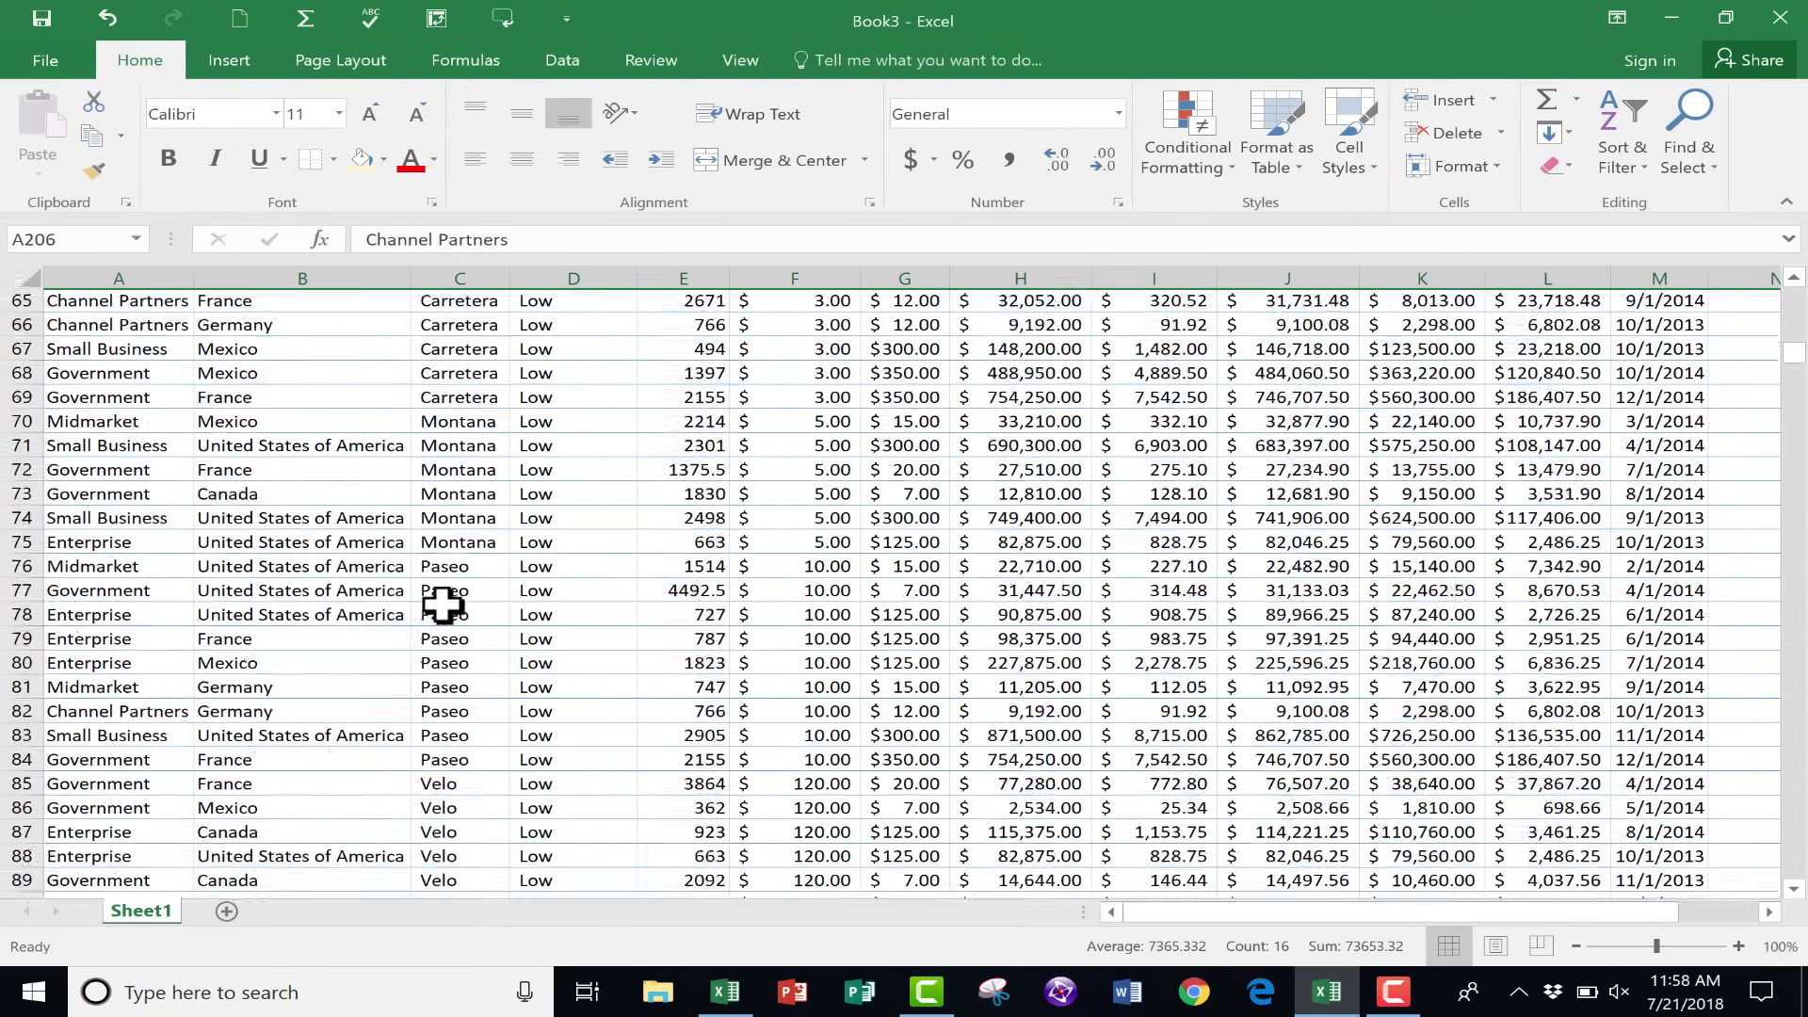
{"action": "scroll", "coordinate": [443, 606], "scroll_direction": "up", "scroll_amount": 20}
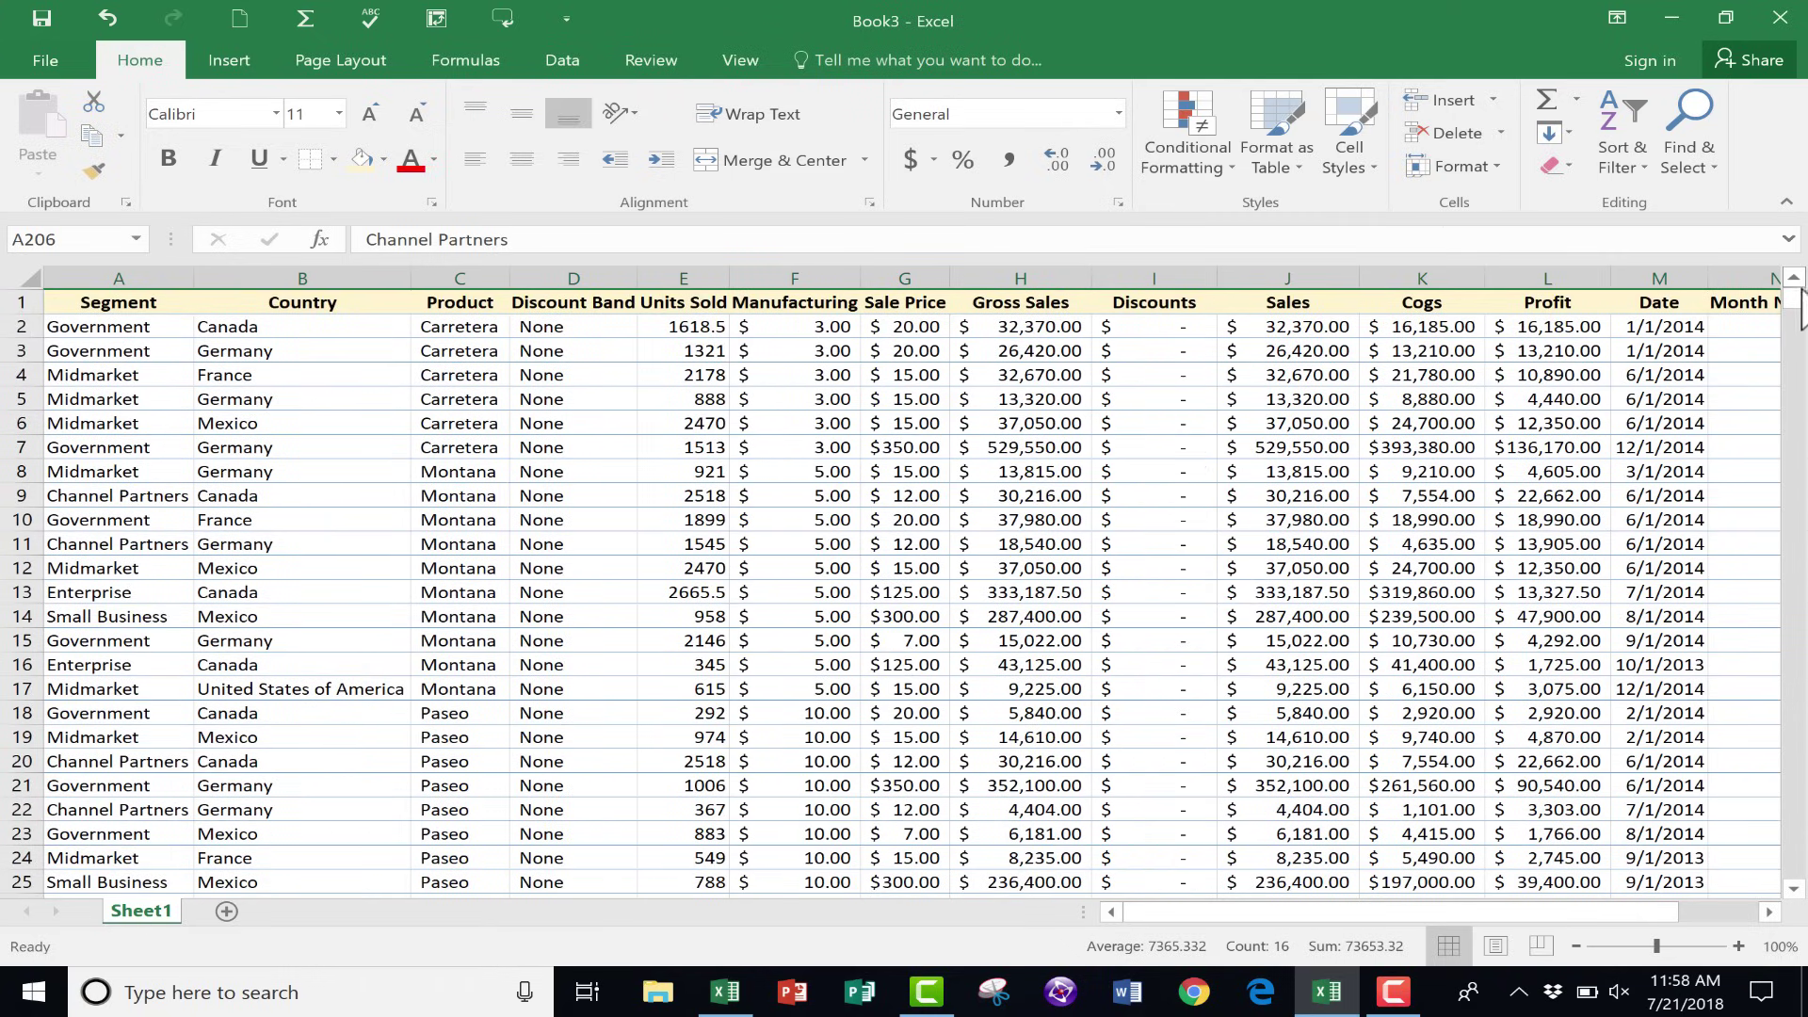
Scroll the sheet right until the empty column Q beside Year is visible.
{"action": "left_click_drag", "start_coordinate": [1801, 341], "coordinate": [1750, 555]}
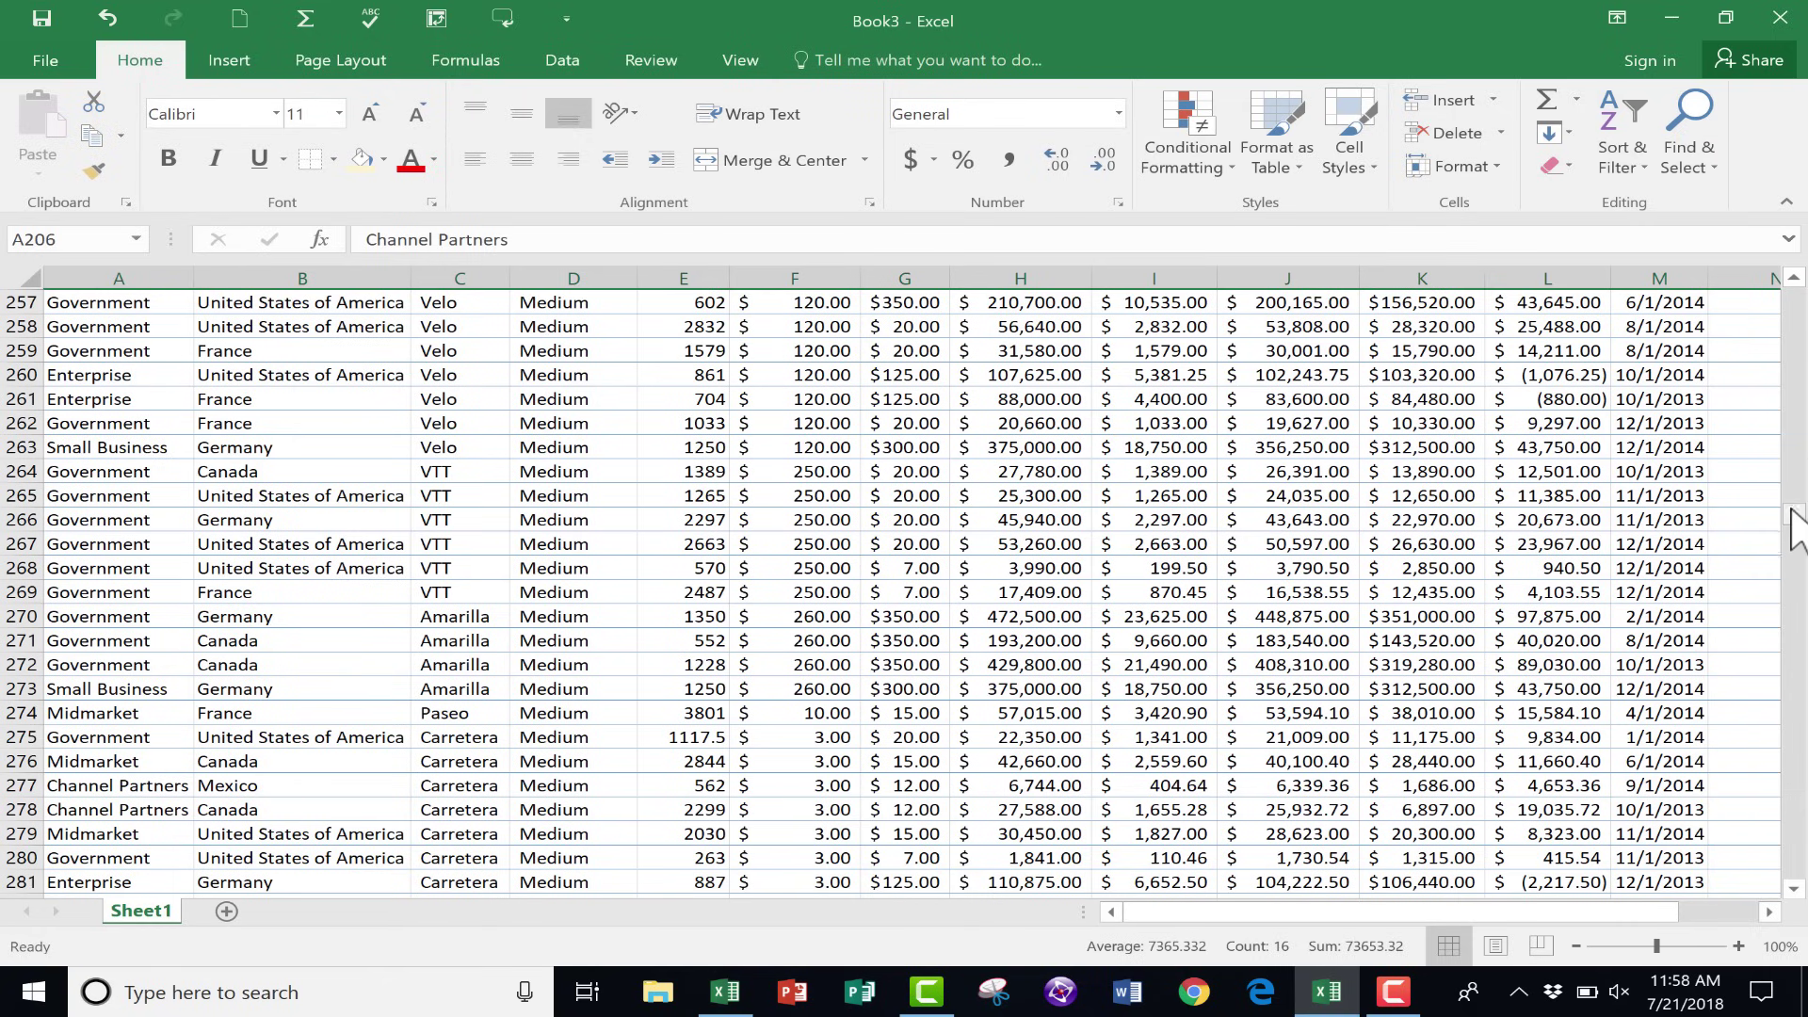
{"action": "left_click_drag", "start_coordinate": [1794, 517], "coordinate": [1794, 250]}
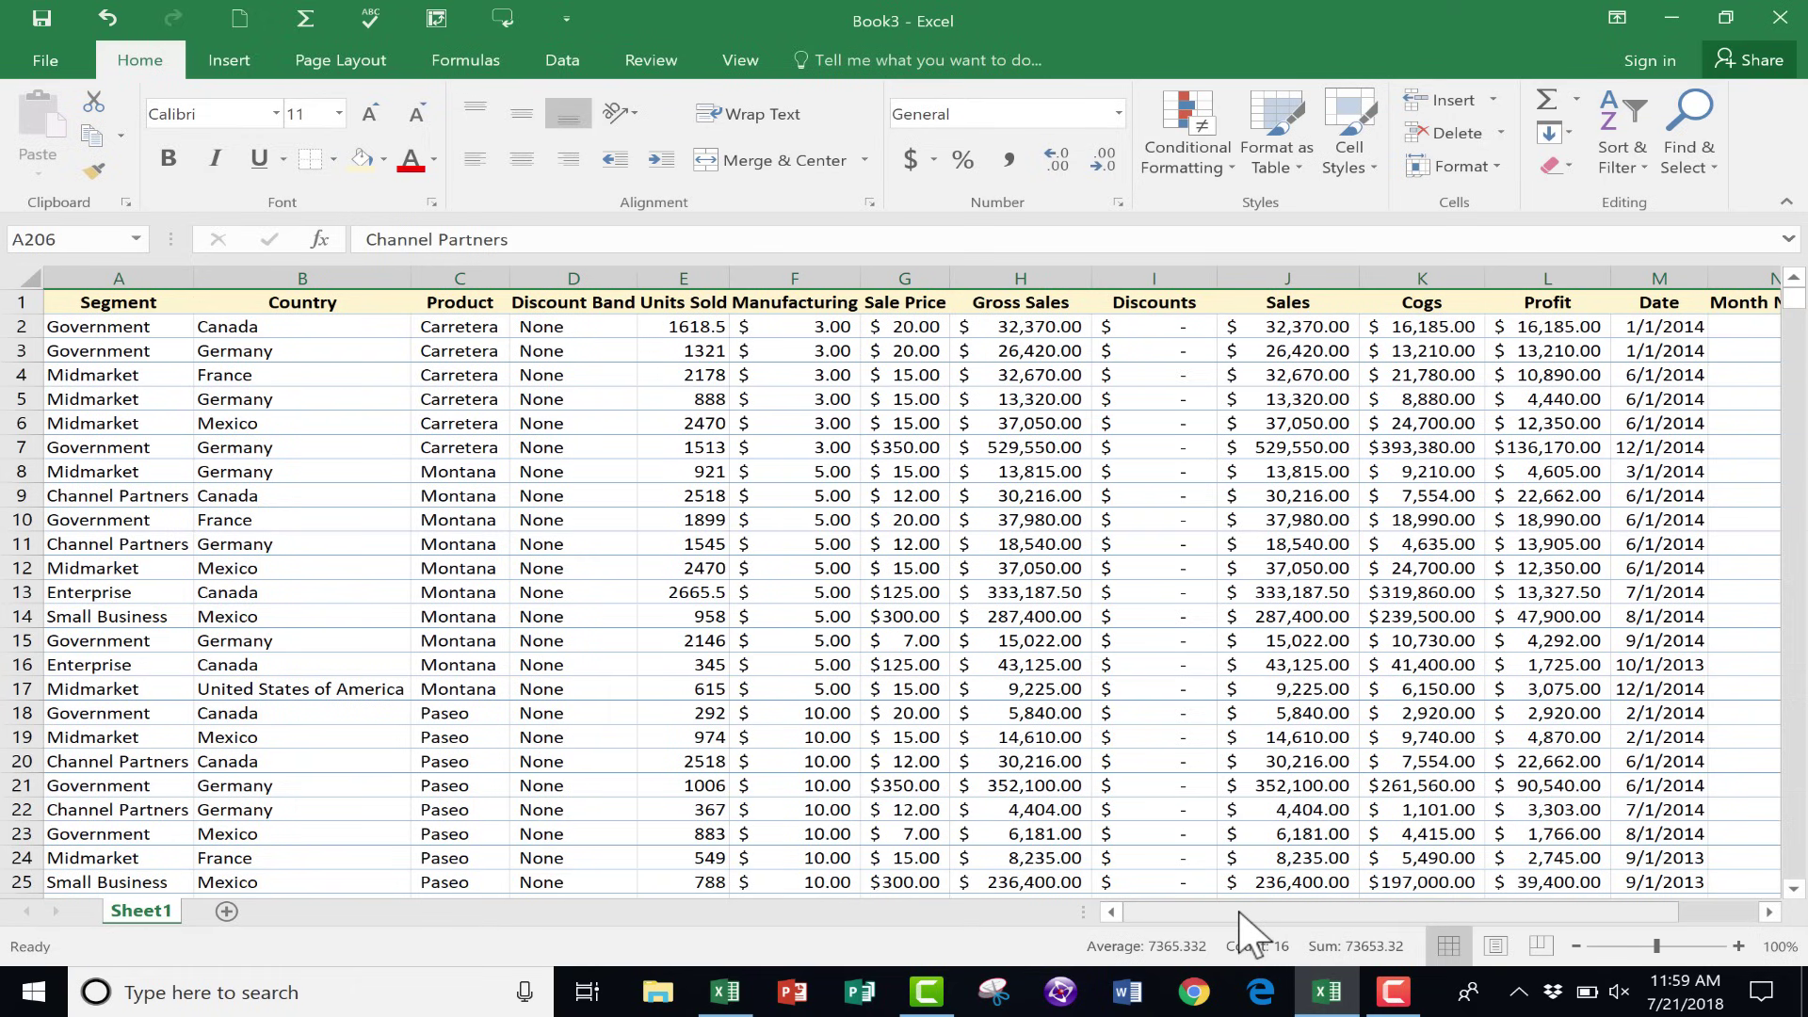
{"action": "left_click_drag", "start_coordinate": [1332, 914], "coordinate": [1409, 913]}
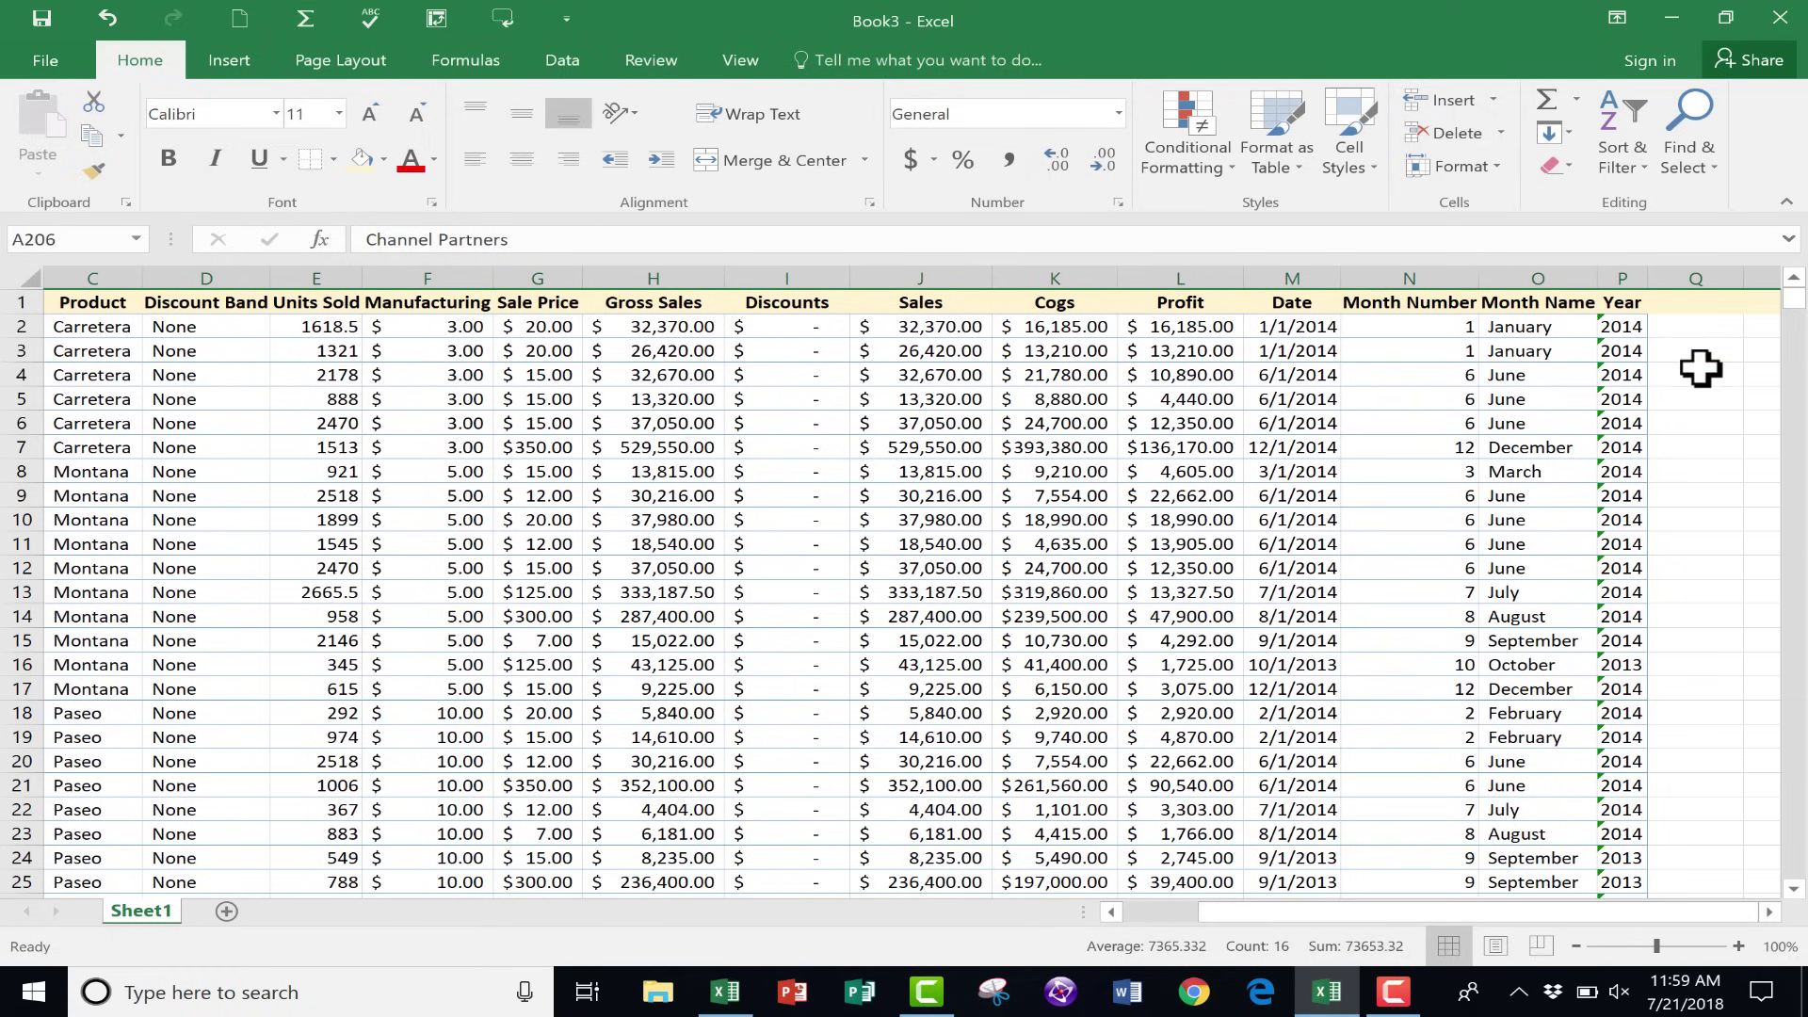
{"action": "left_click", "coordinate": [1698, 323]}
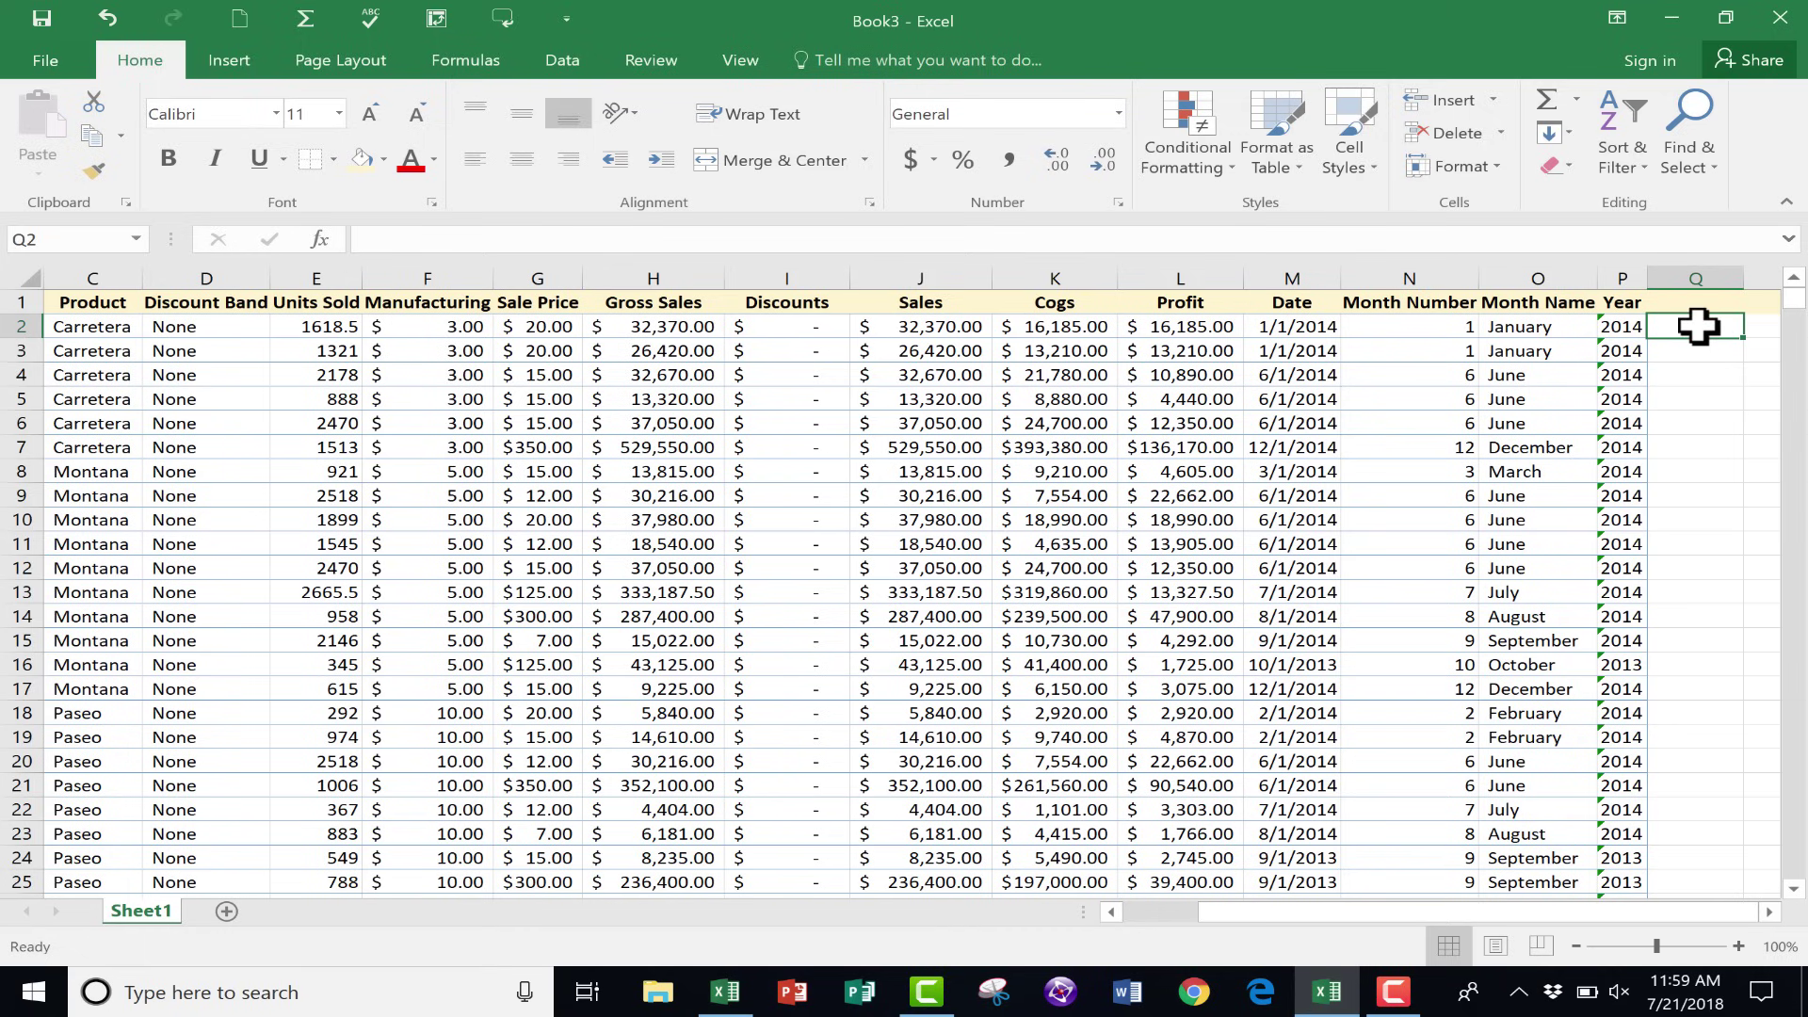
{"action": "scroll", "coordinate": [582, 532], "scroll_direction": "down", "scroll_amount": 1}
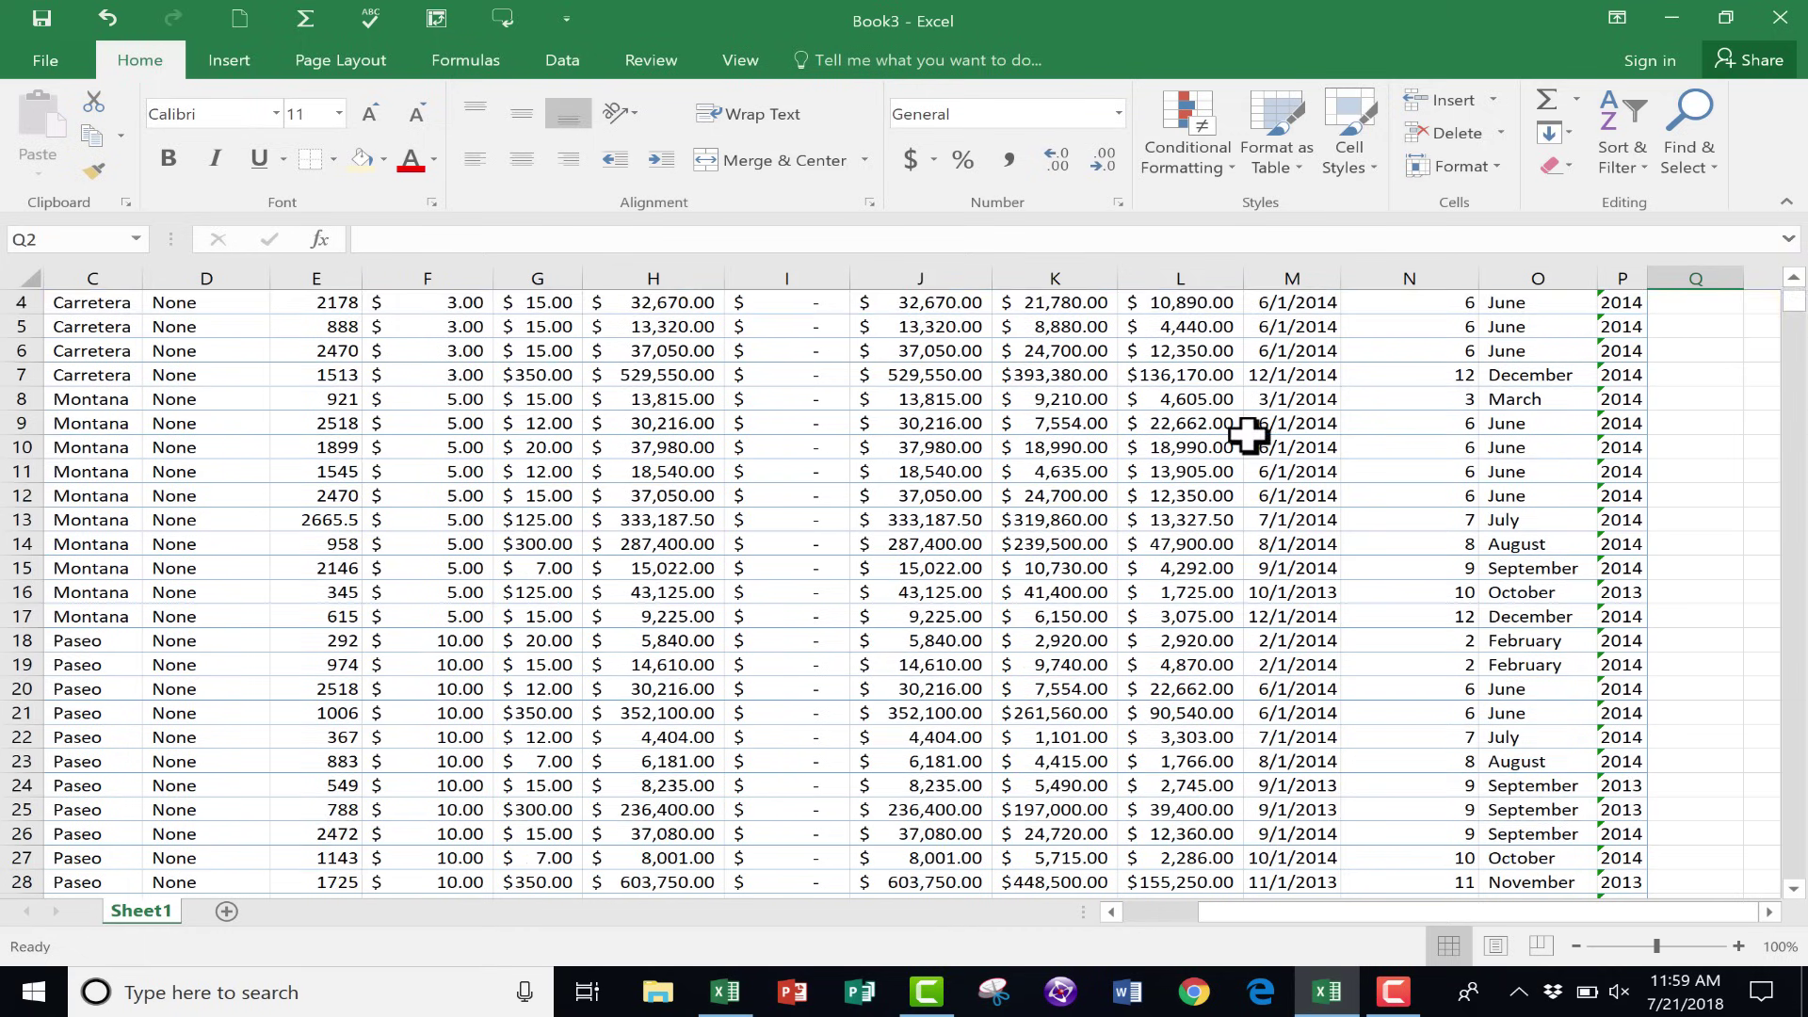
{"action": "scroll", "coordinate": [1249, 434], "scroll_direction": "up", "scroll_amount": 1}
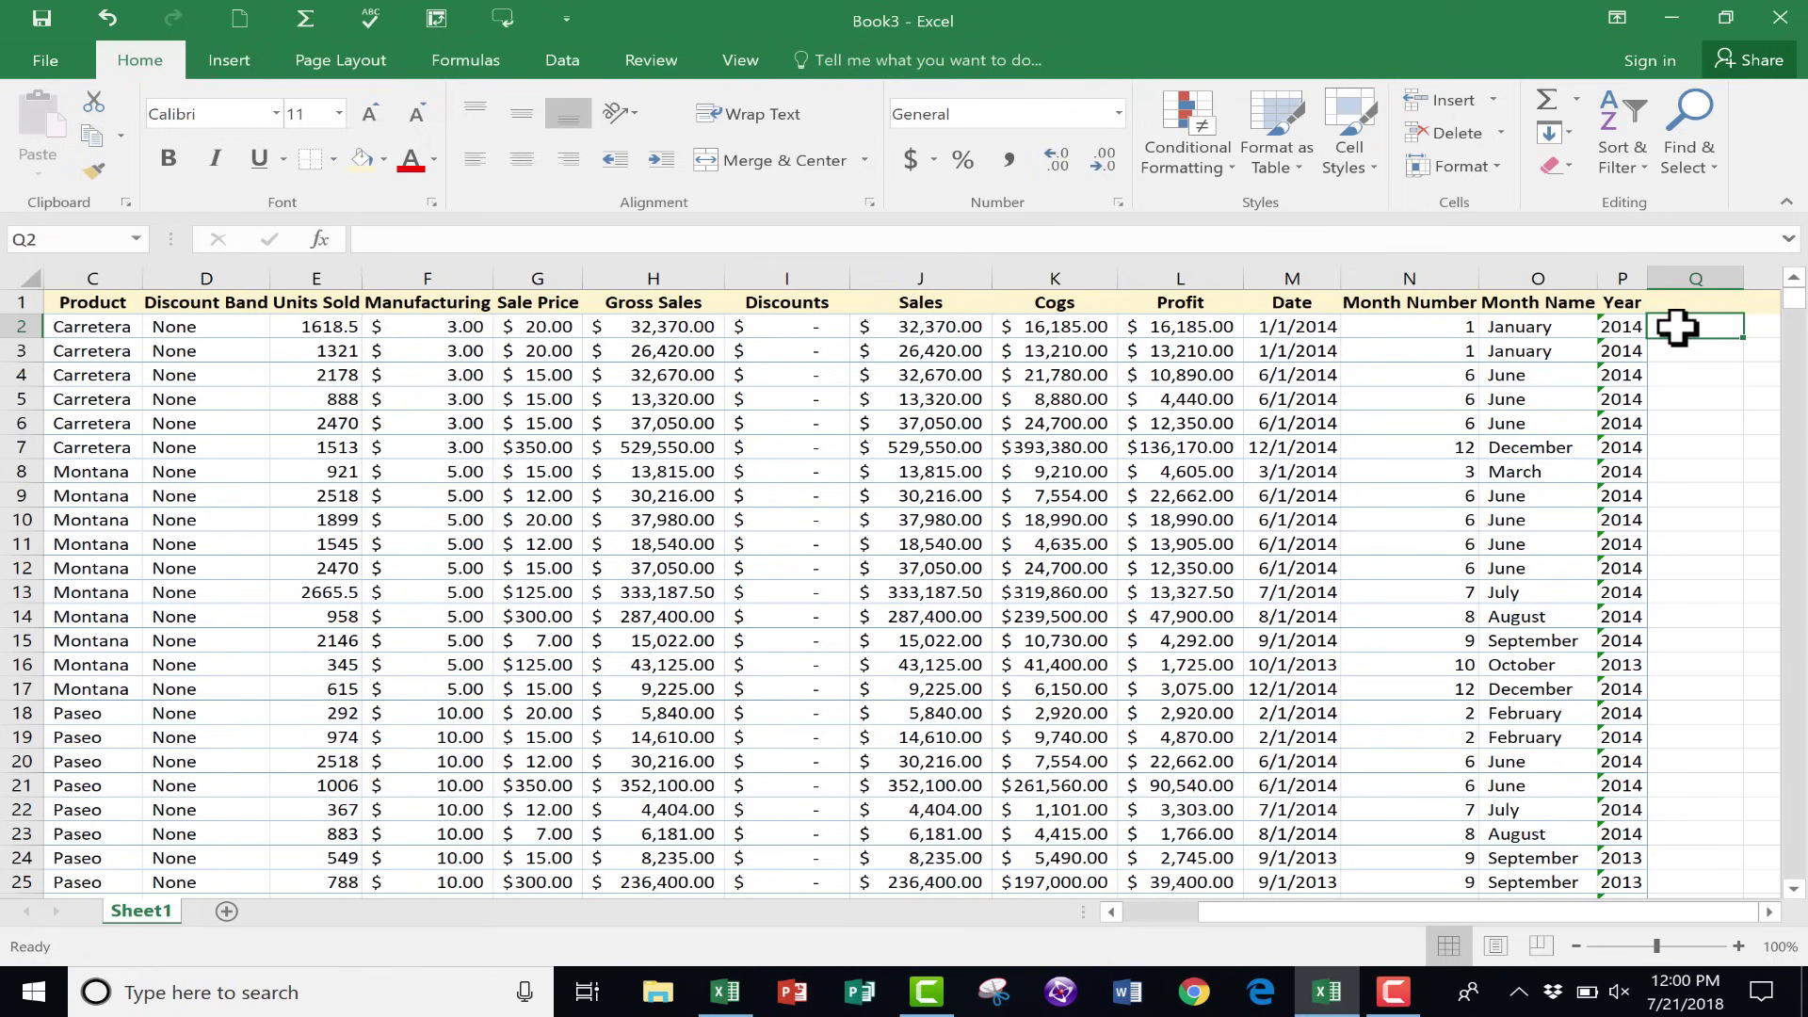
Enter =COUNT(E:E) in Q2 to count the Units Sold entries, returning 700.
{"action": "type", "text": "="}
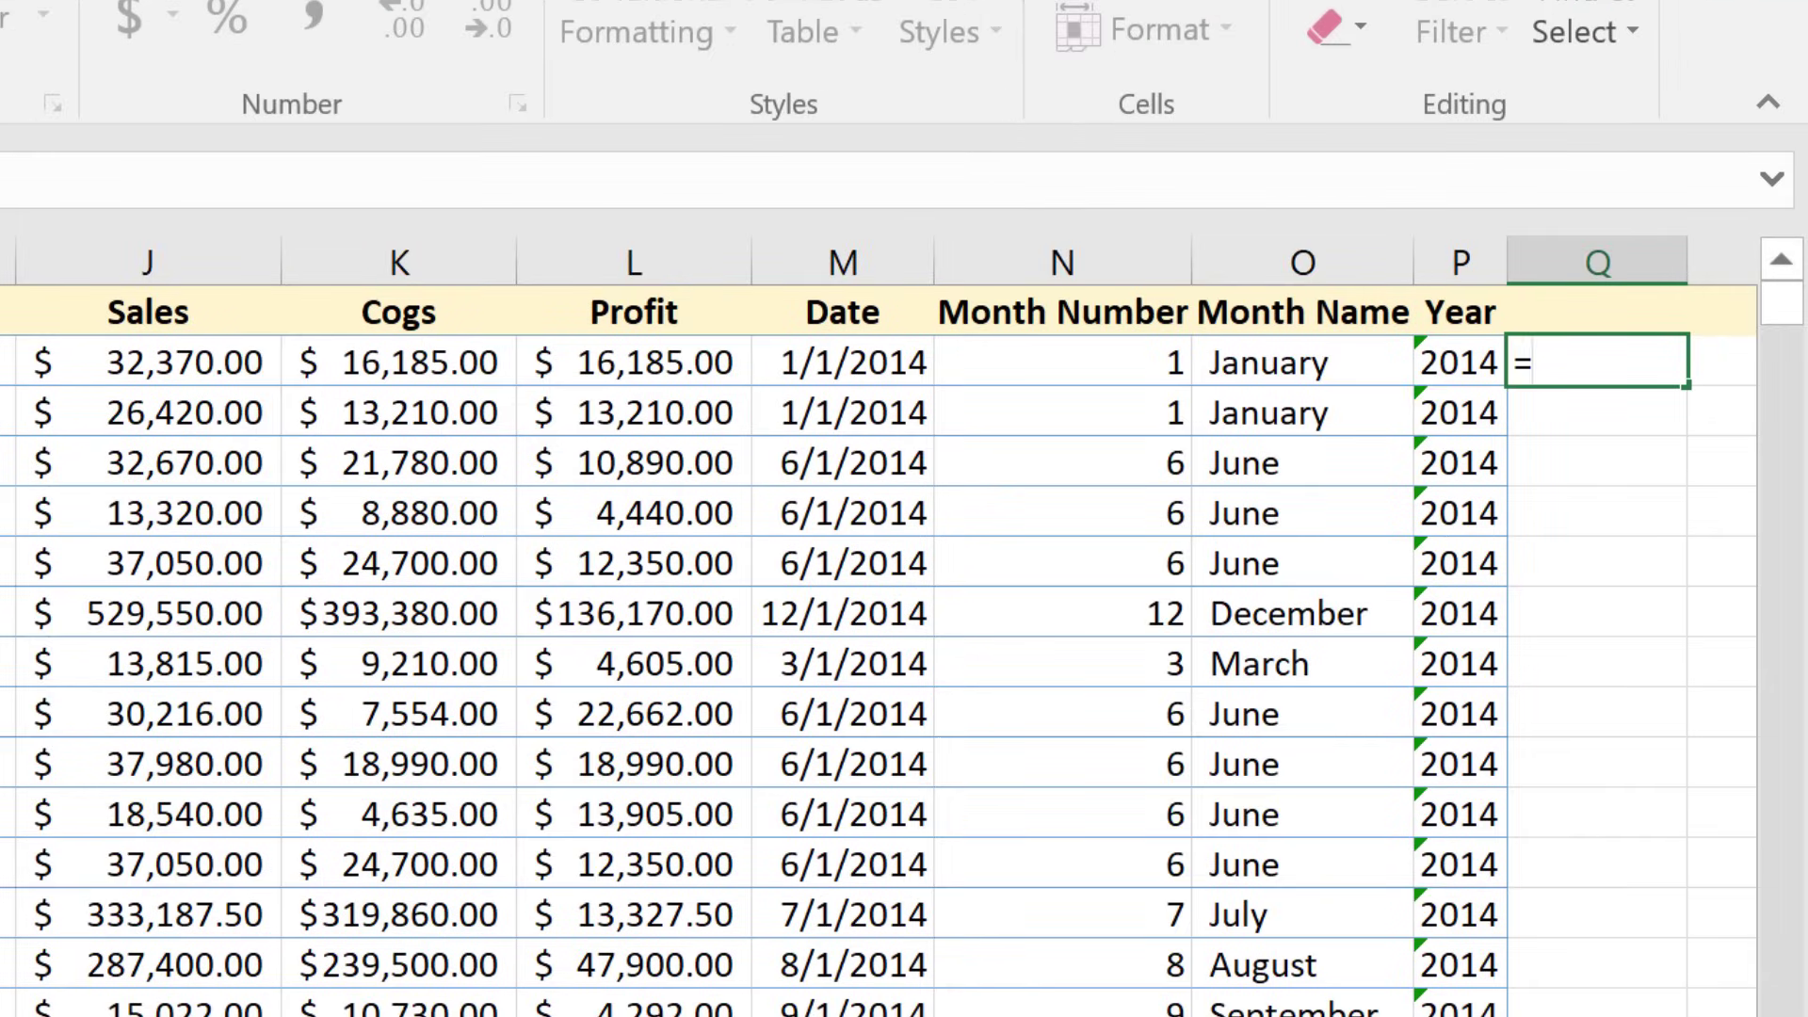
{"action": "type", "text": "count"}
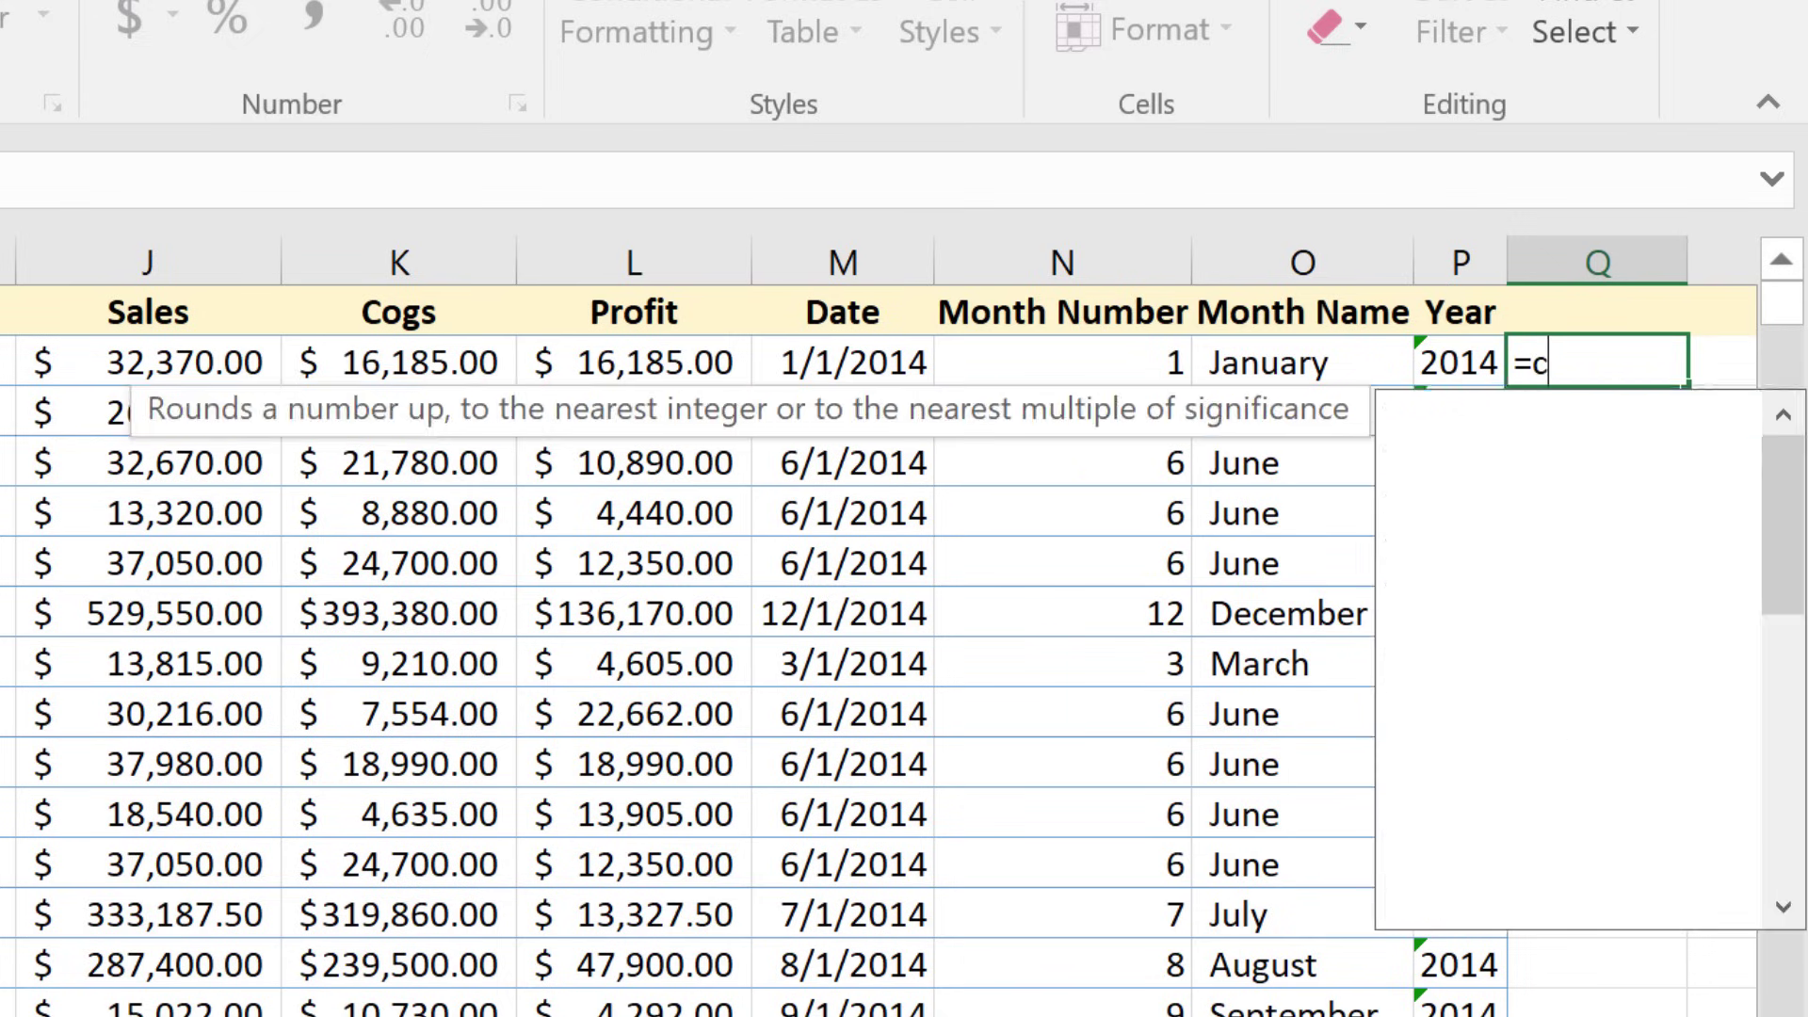
{"action": "type", "text": "("}
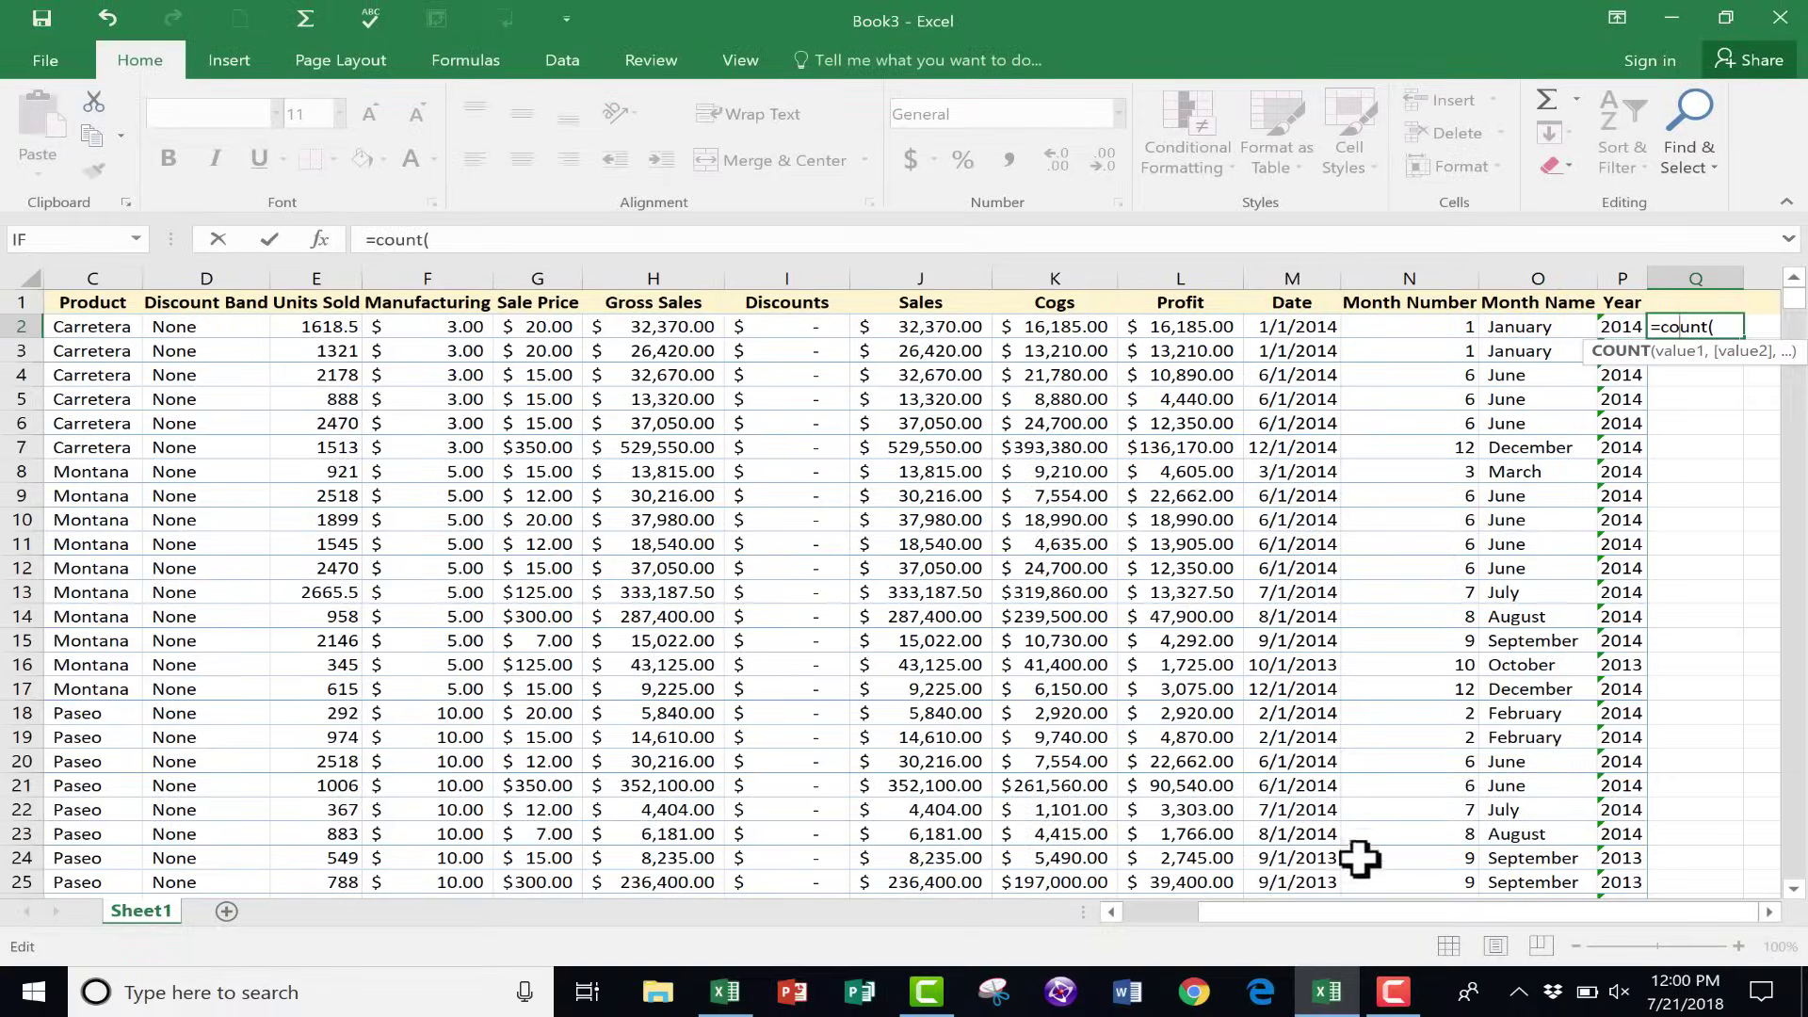
{"action": "key", "text": "End"}
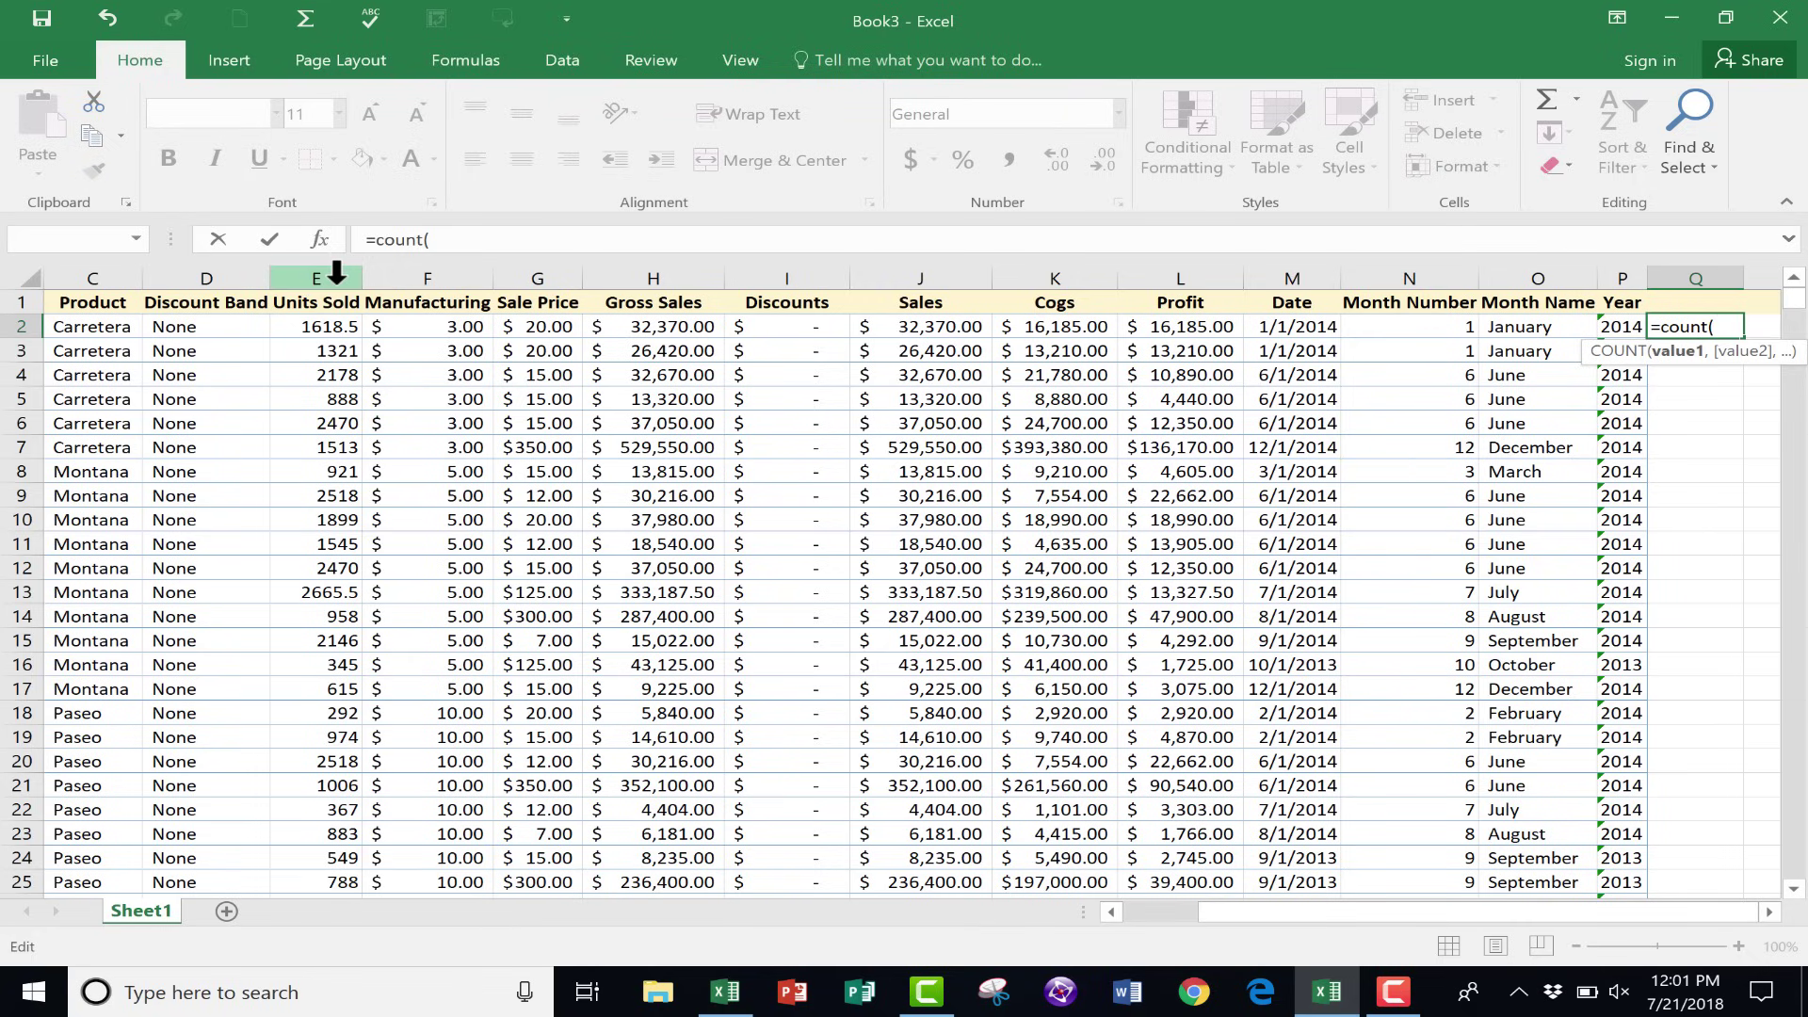
{"action": "left_click", "coordinate": [337, 275]}
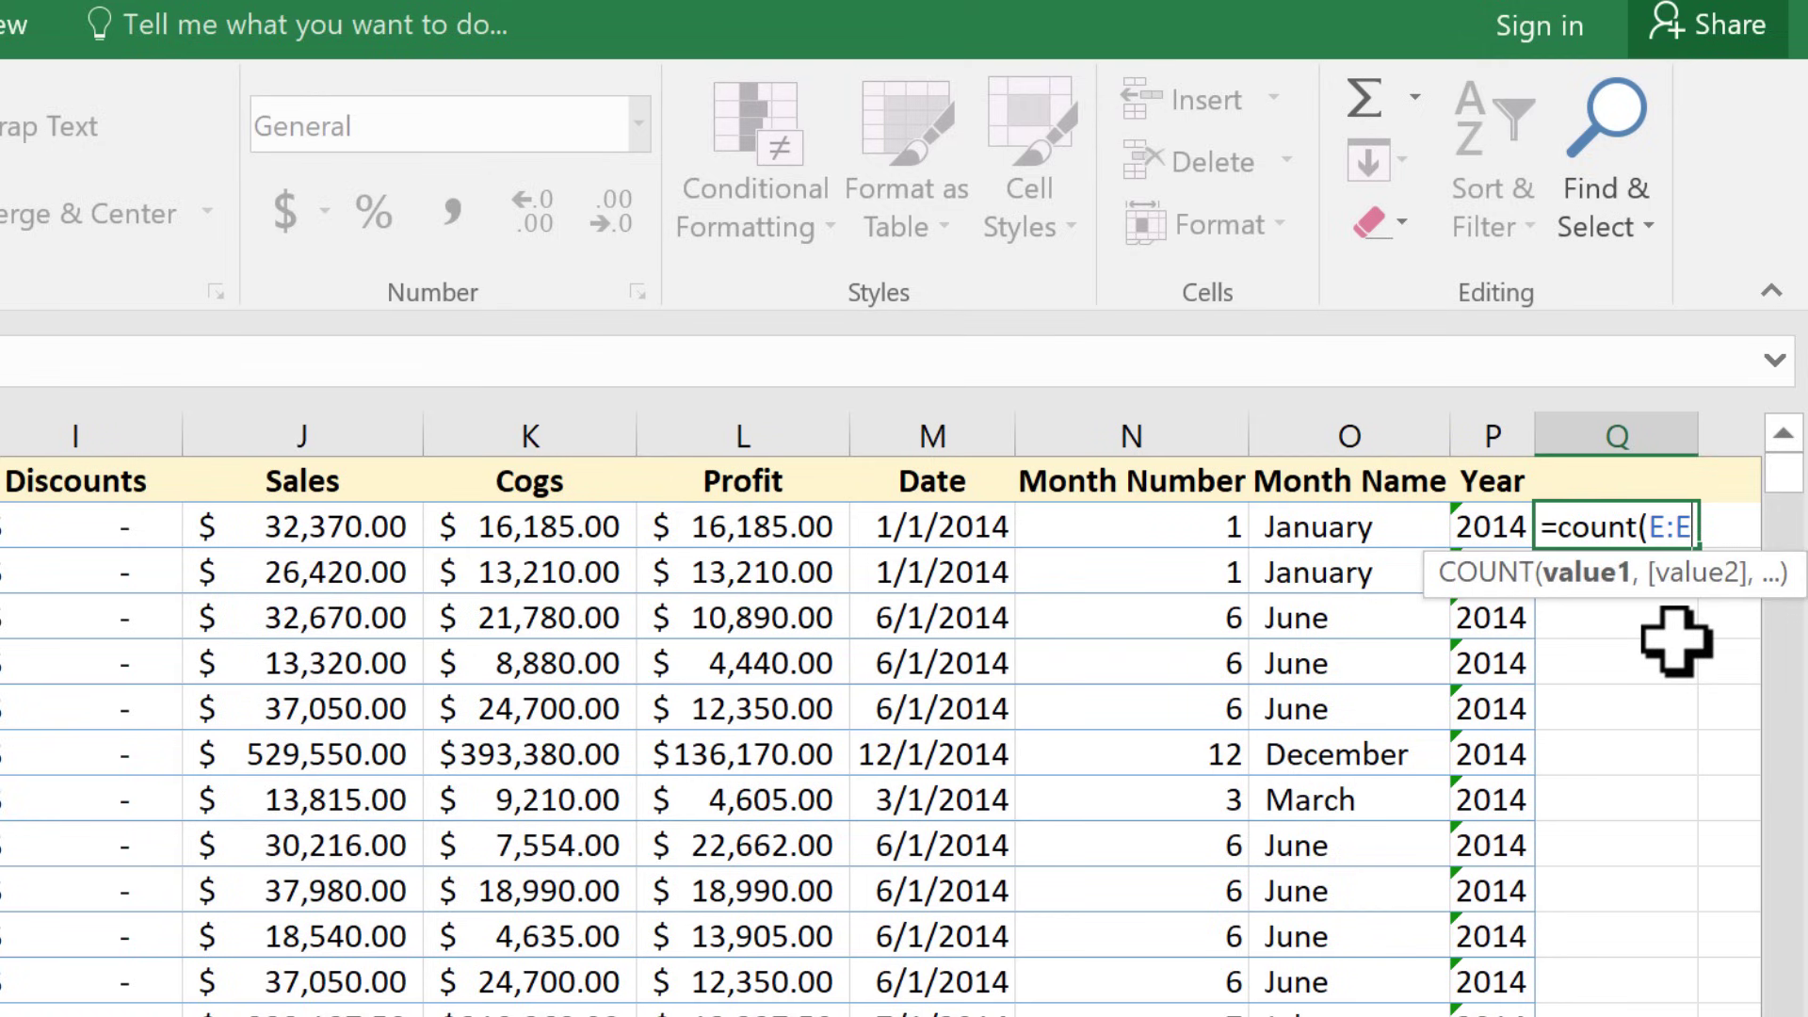
{"action": "type", "text": ")"}
{"action": "key", "text": "BackSpace"}
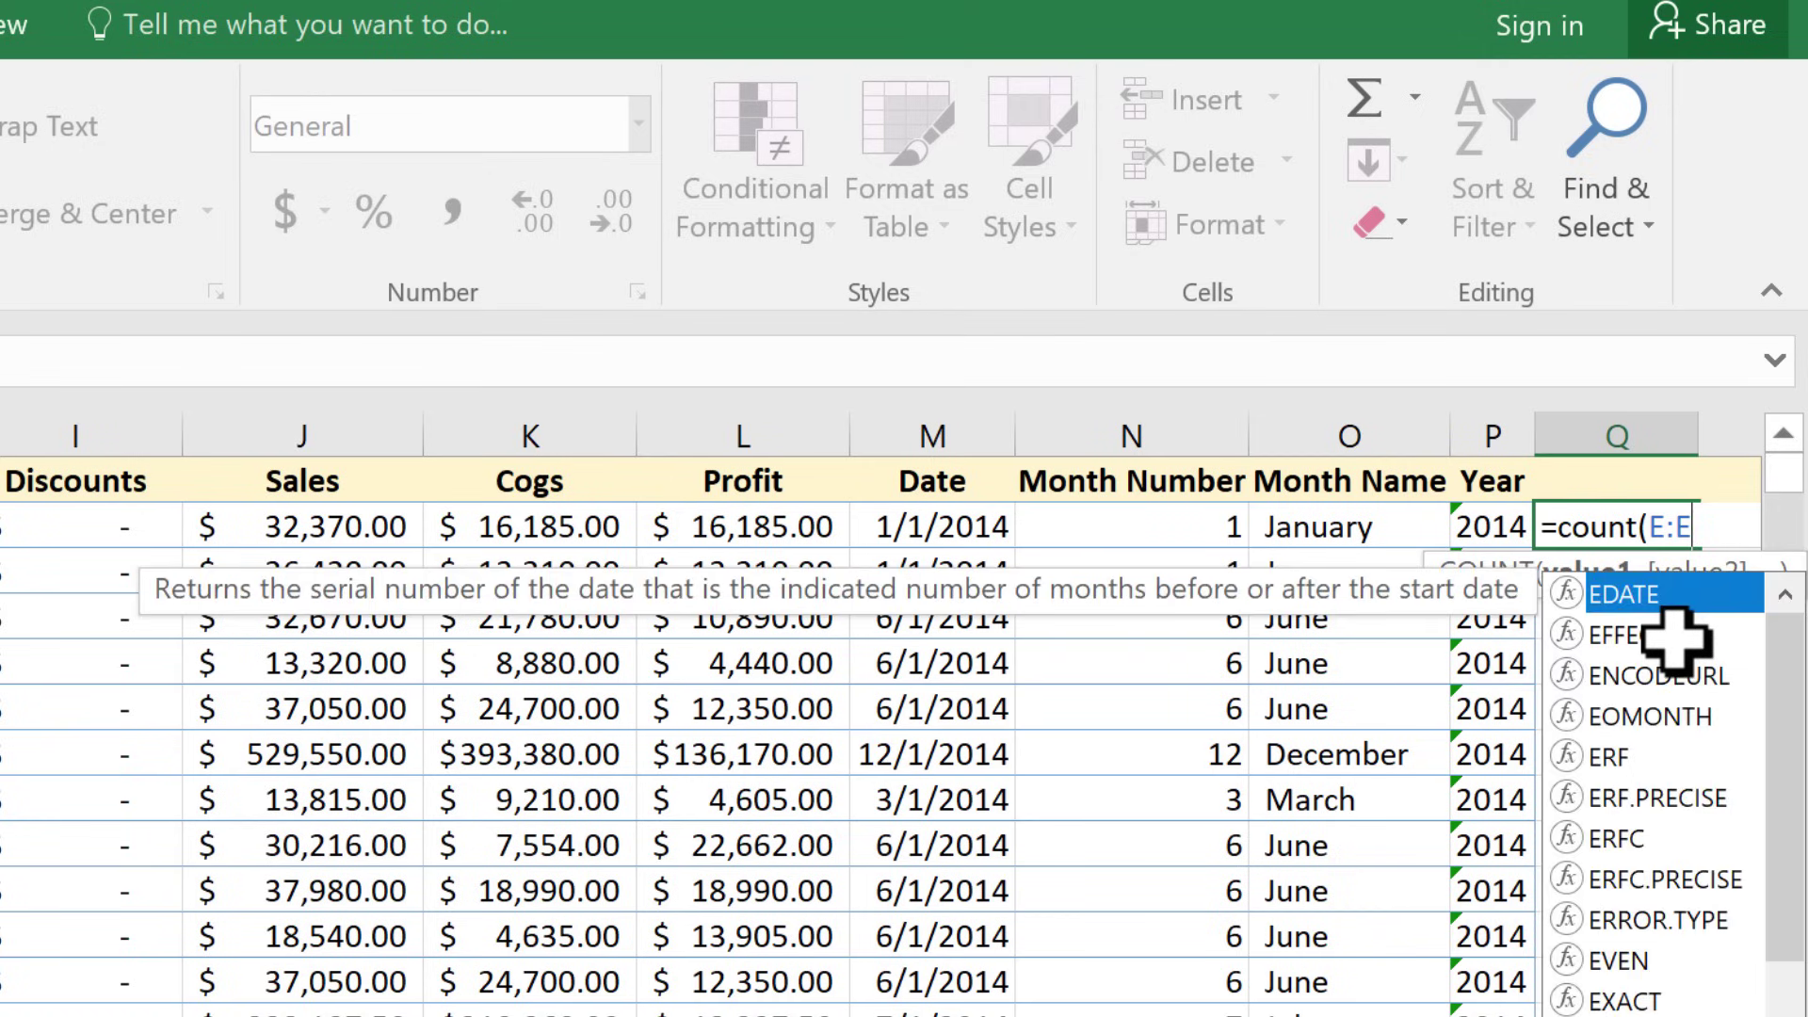
{"action": "key", "text": "Return"}
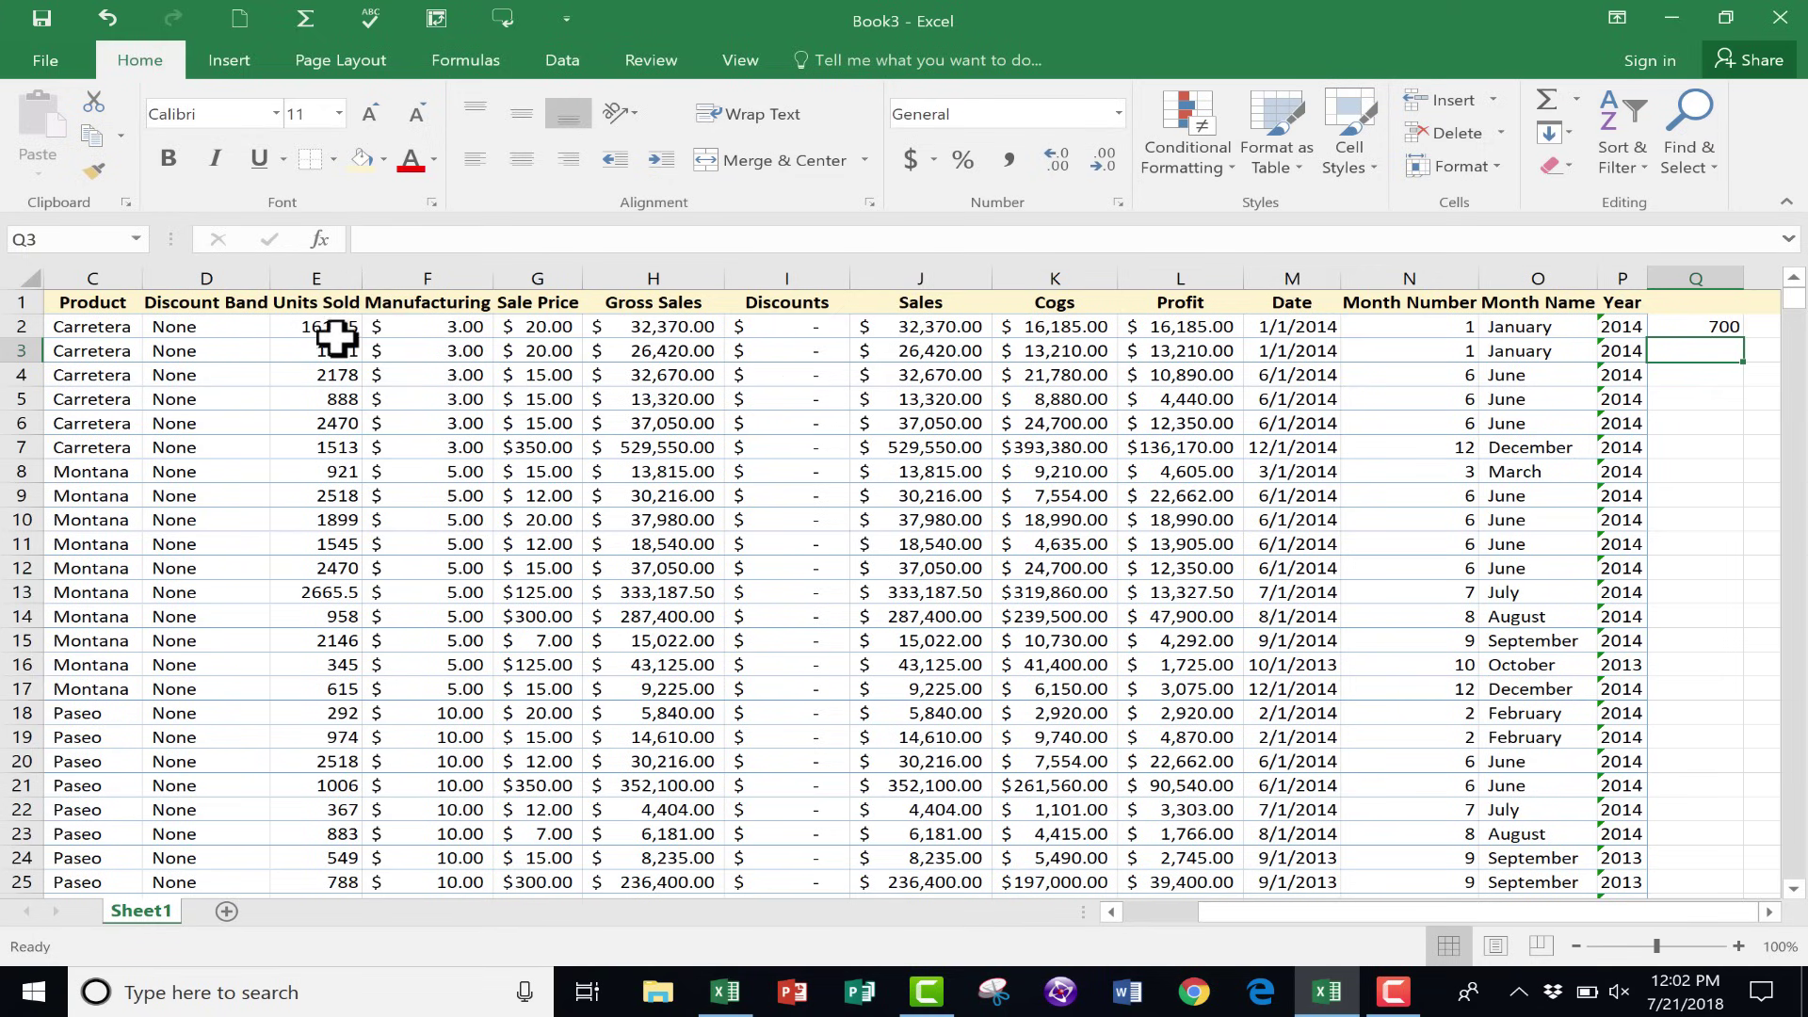
Label Q1 'Total Records with Sales' and auto-fit column Q to show the full heading.
{"action": "left_click", "coordinate": [1705, 303]}
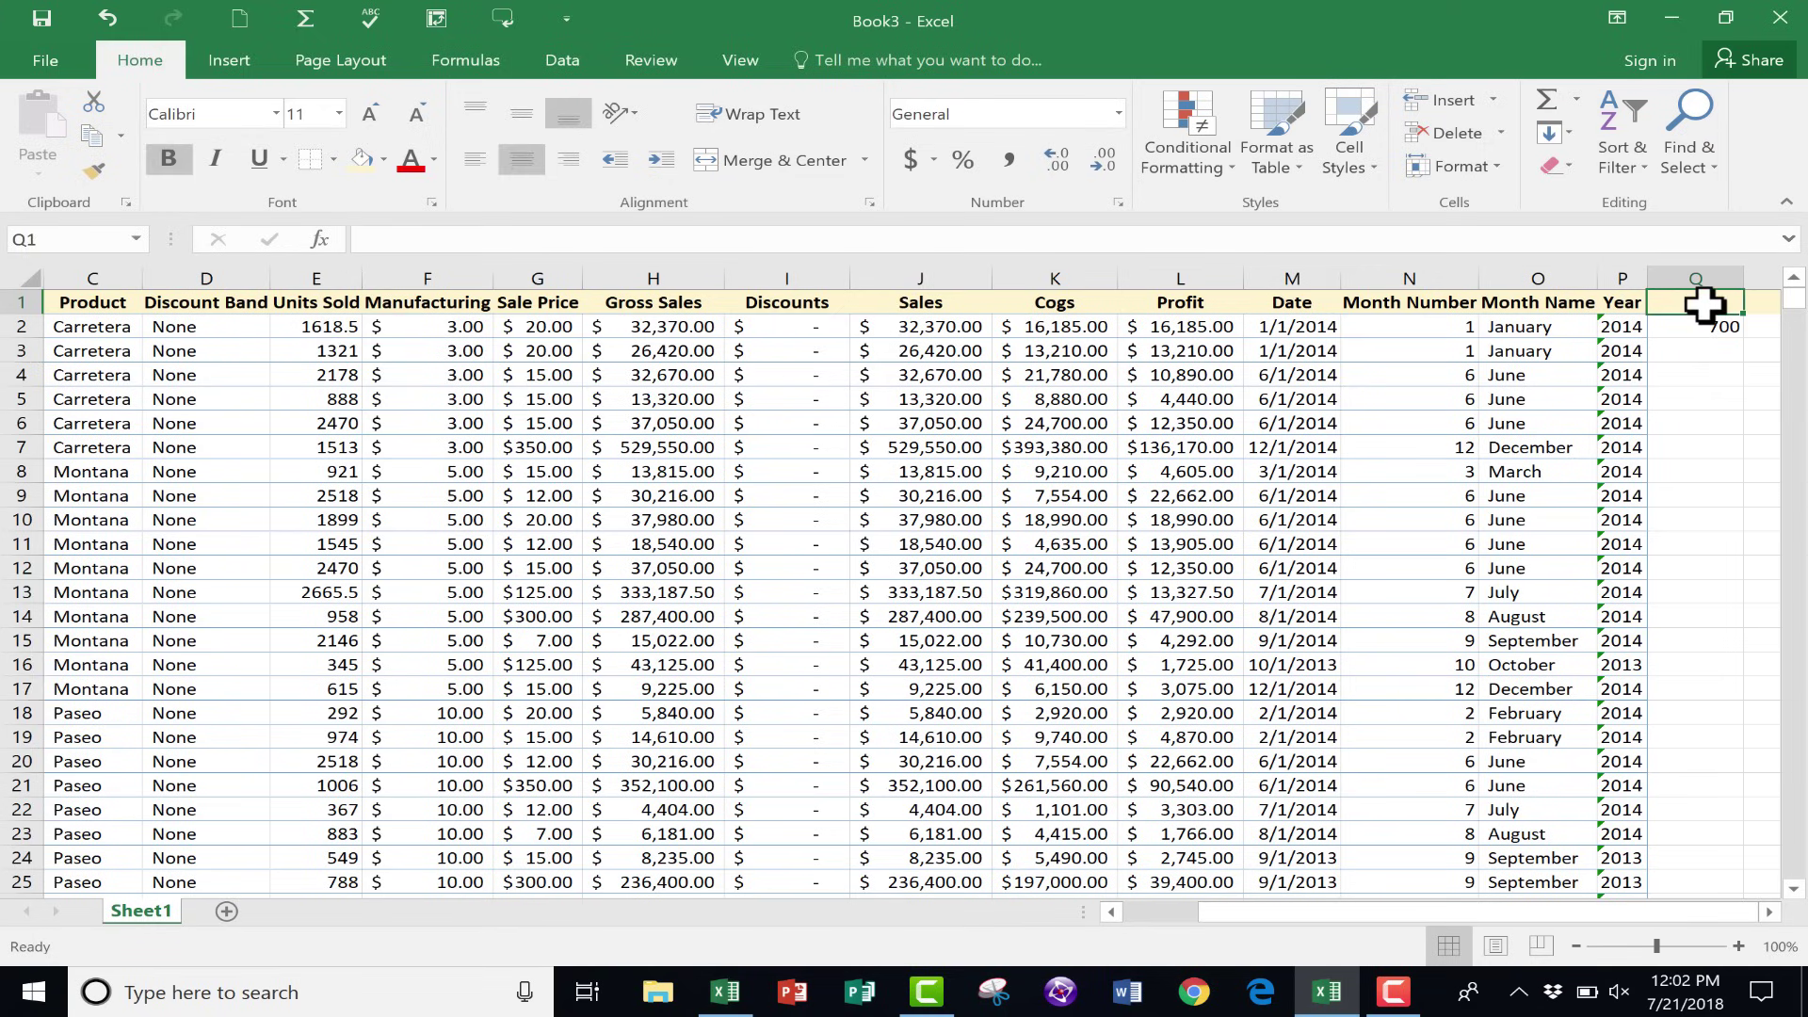
{"action": "type", "text": "To"}
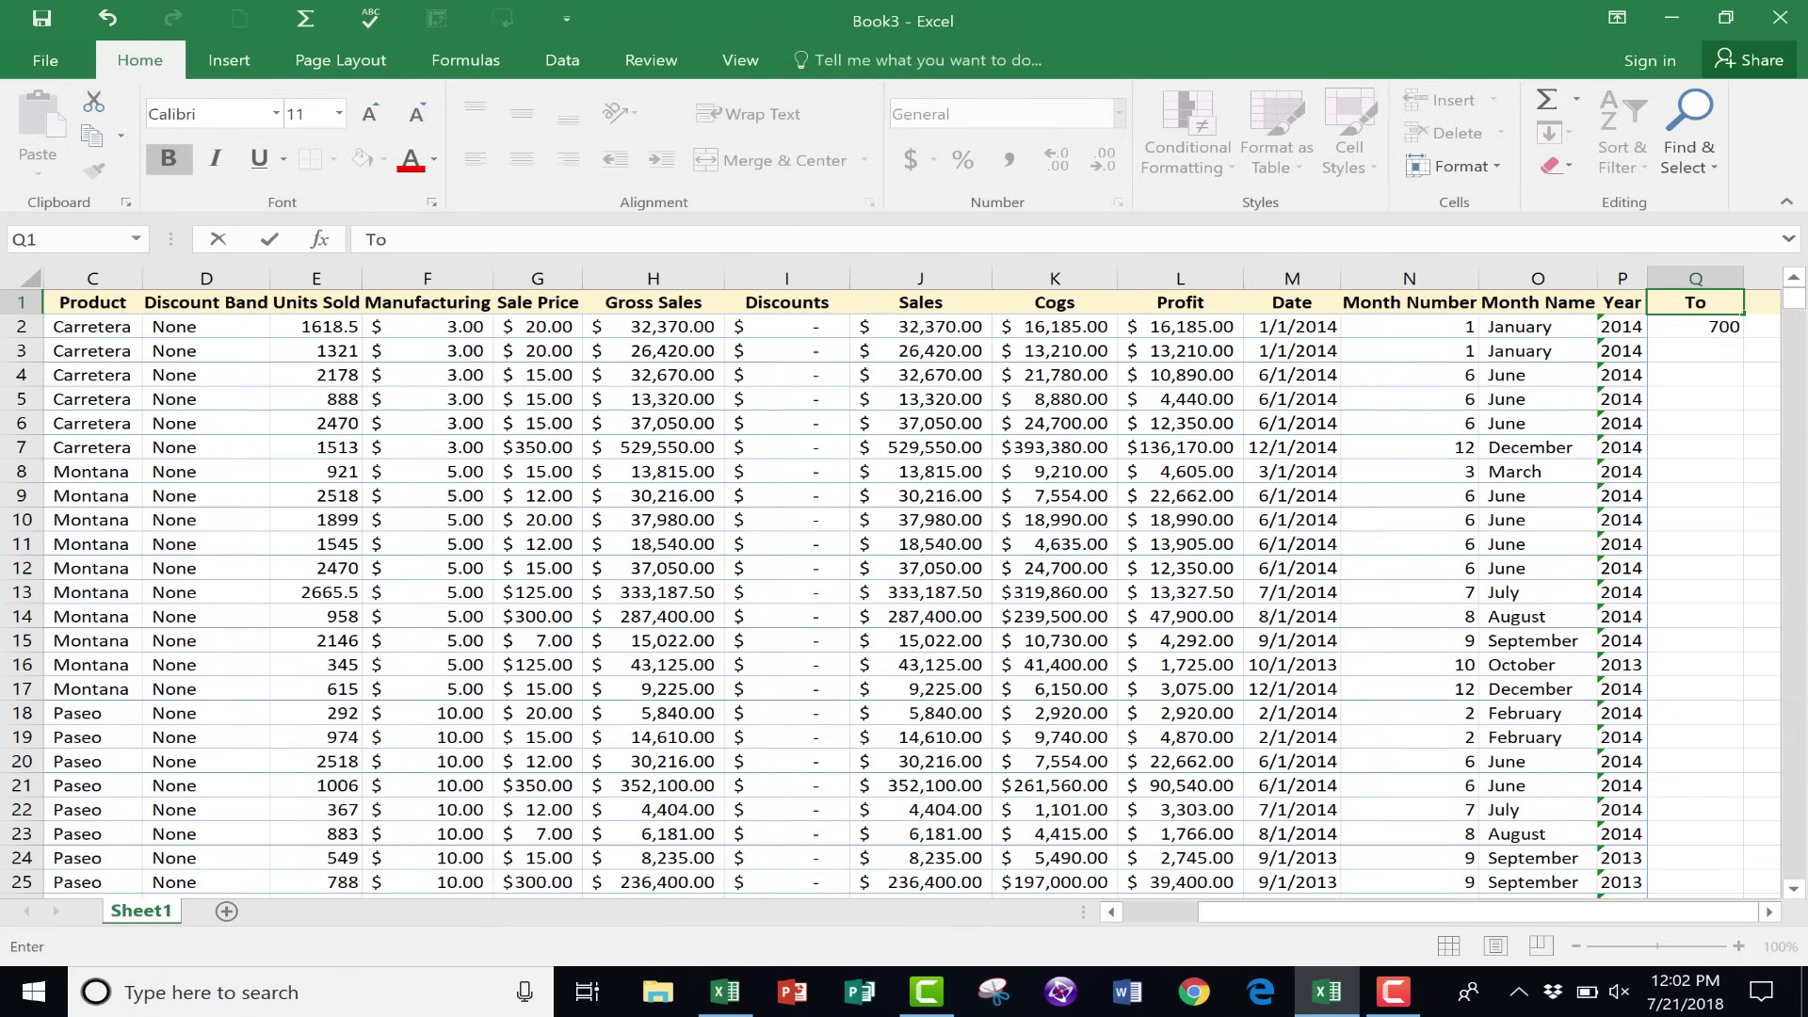
{"action": "type", "text": "tal Records wi"}
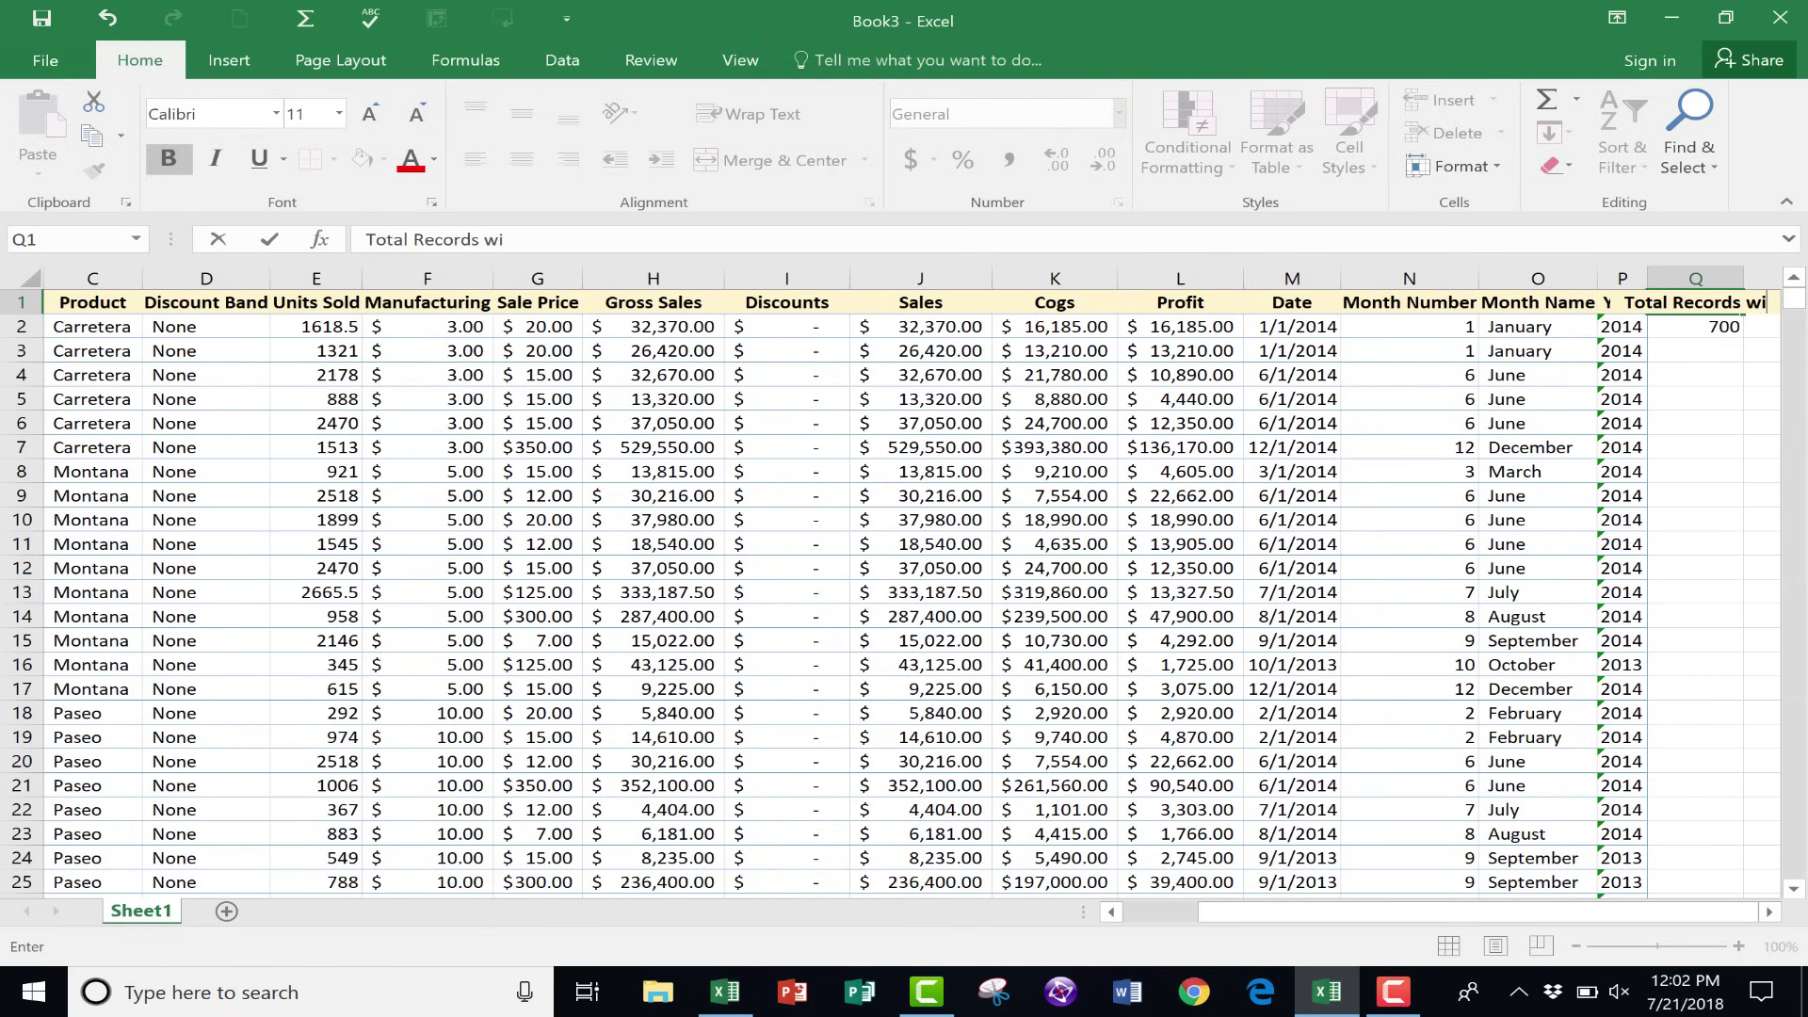
{"action": "type", "text": "th Sales"}
{"action": "key", "text": "Return"}
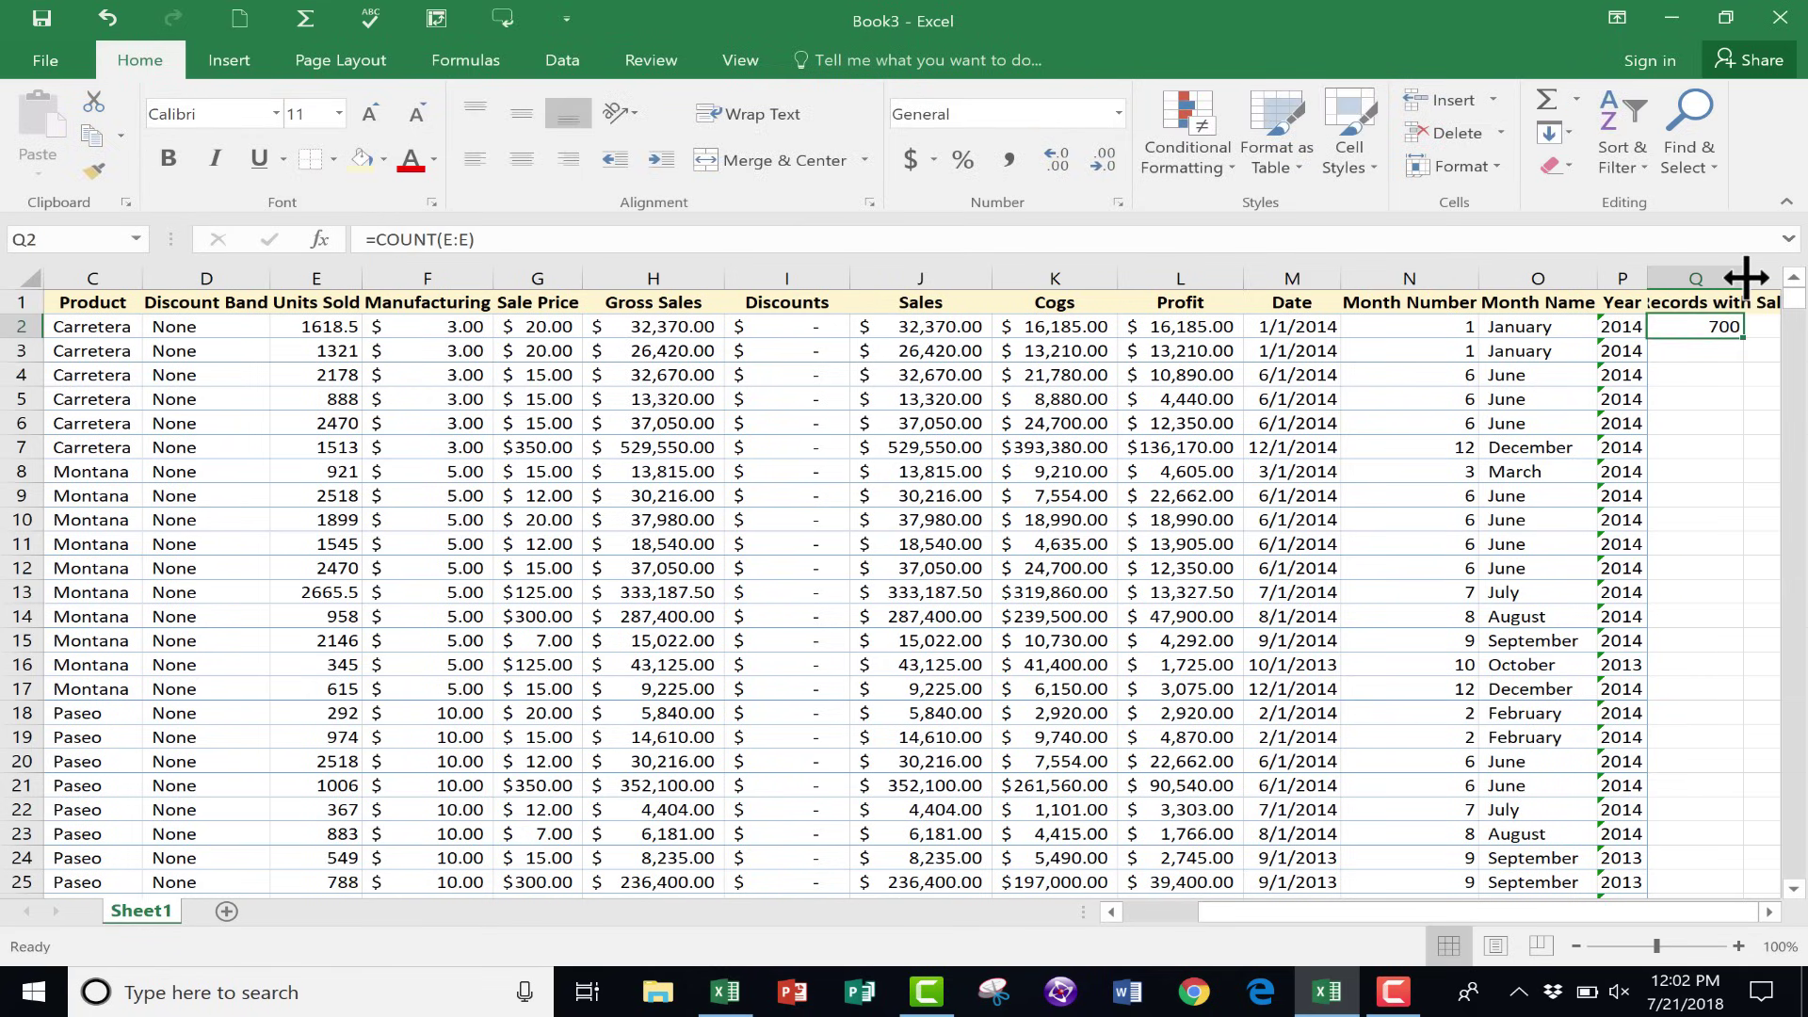
{"action": "double_click", "coordinate": [1745, 277]}
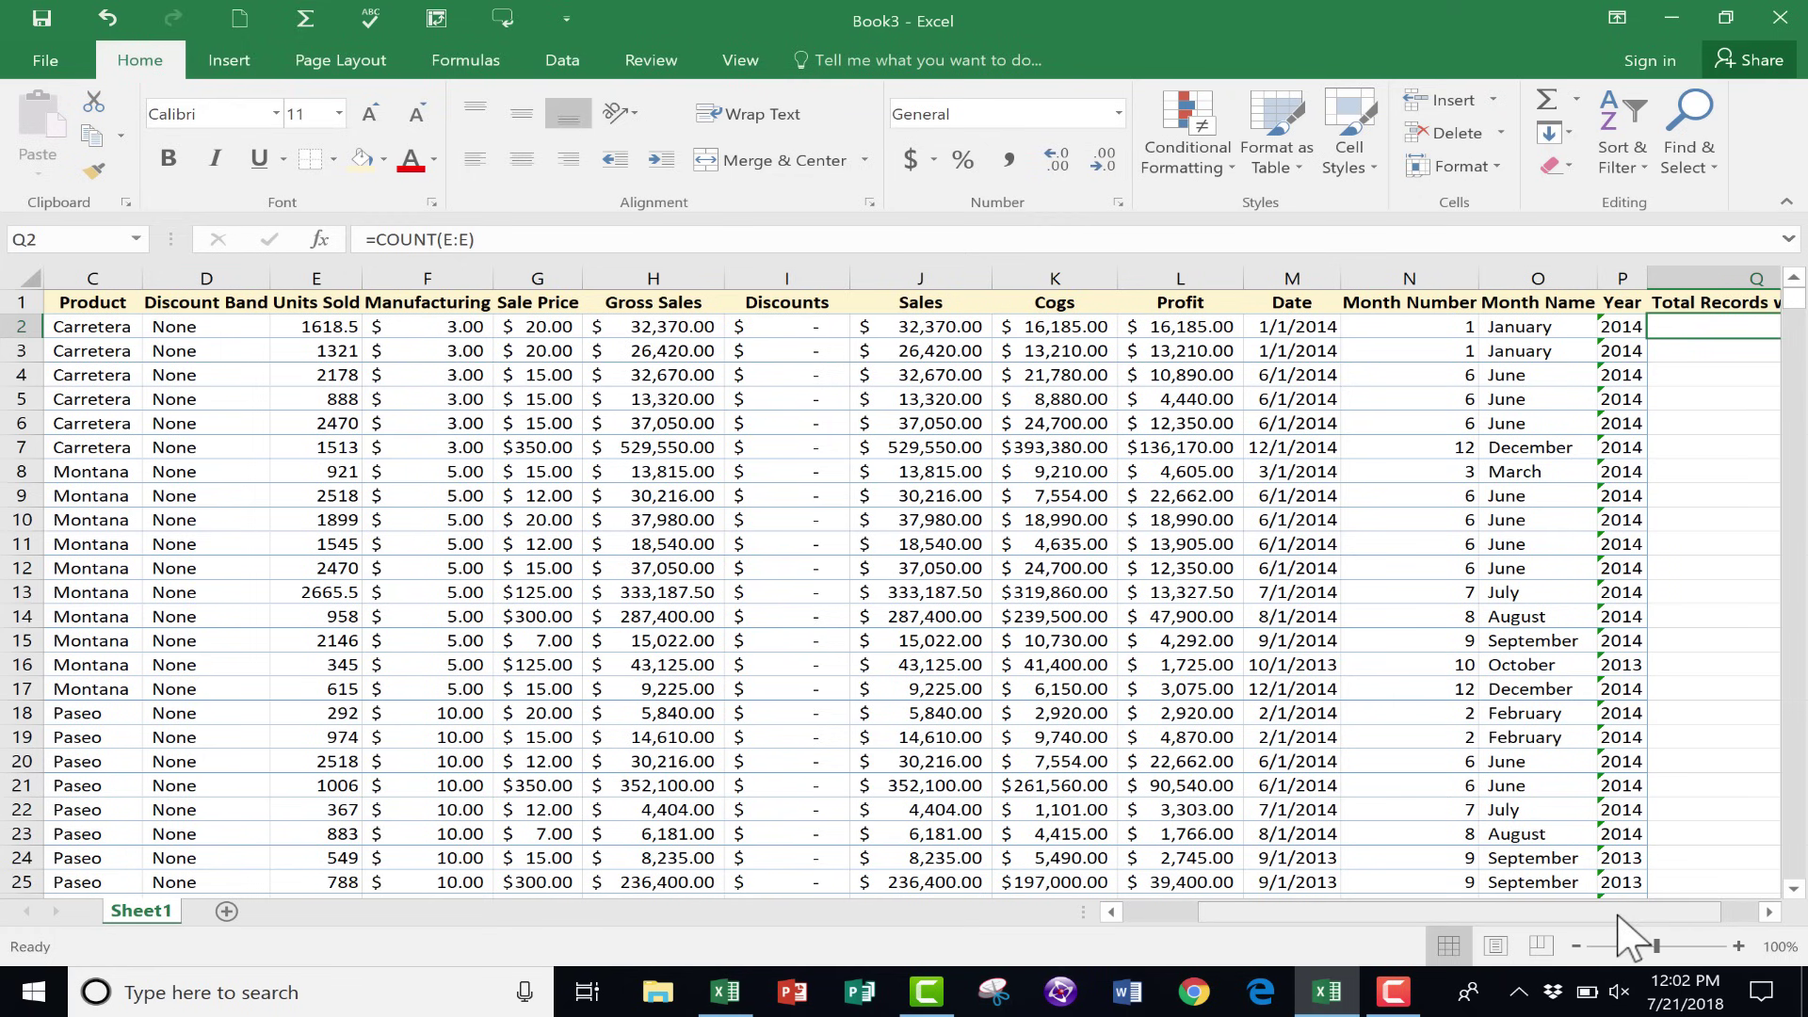
{"action": "left_click_drag", "start_coordinate": [1618, 914], "coordinate": [1656, 914]}
{"action": "left_click", "coordinate": [1700, 365]}
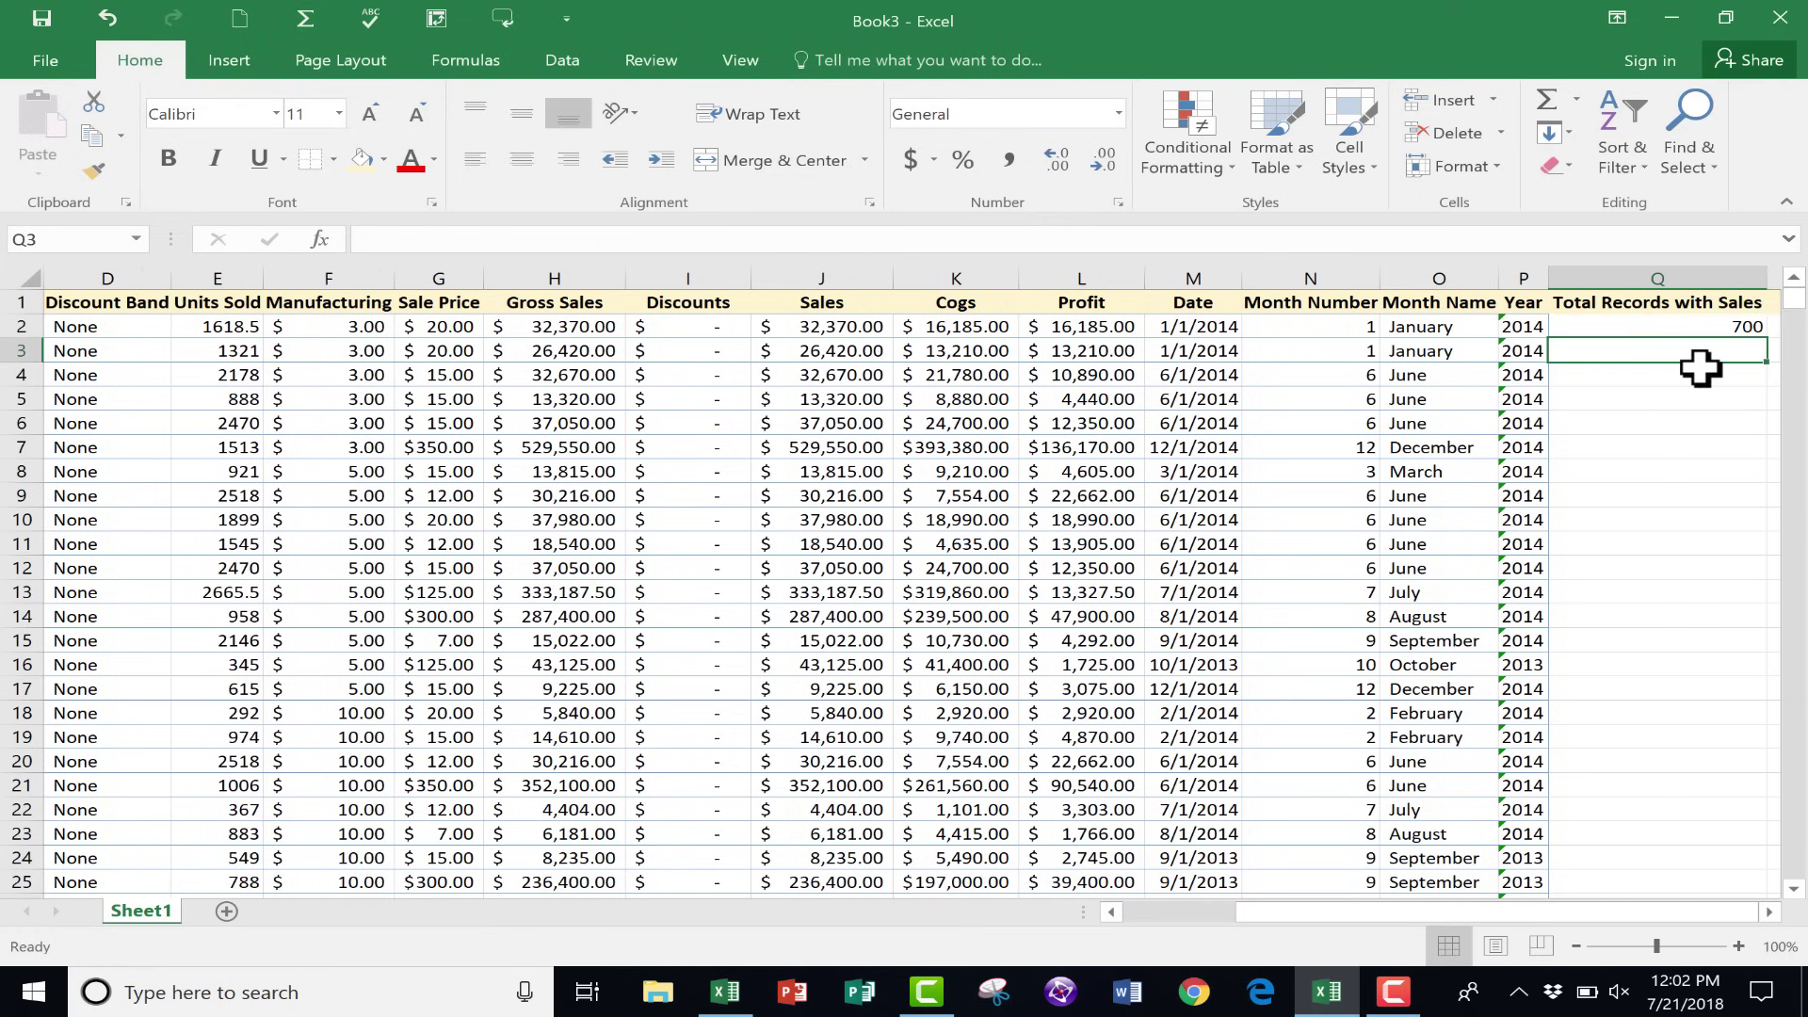
Enter =COUNT(A:A) in Q3 over the text-only Segment column, returning 0.
{"action": "type", "text": "="}
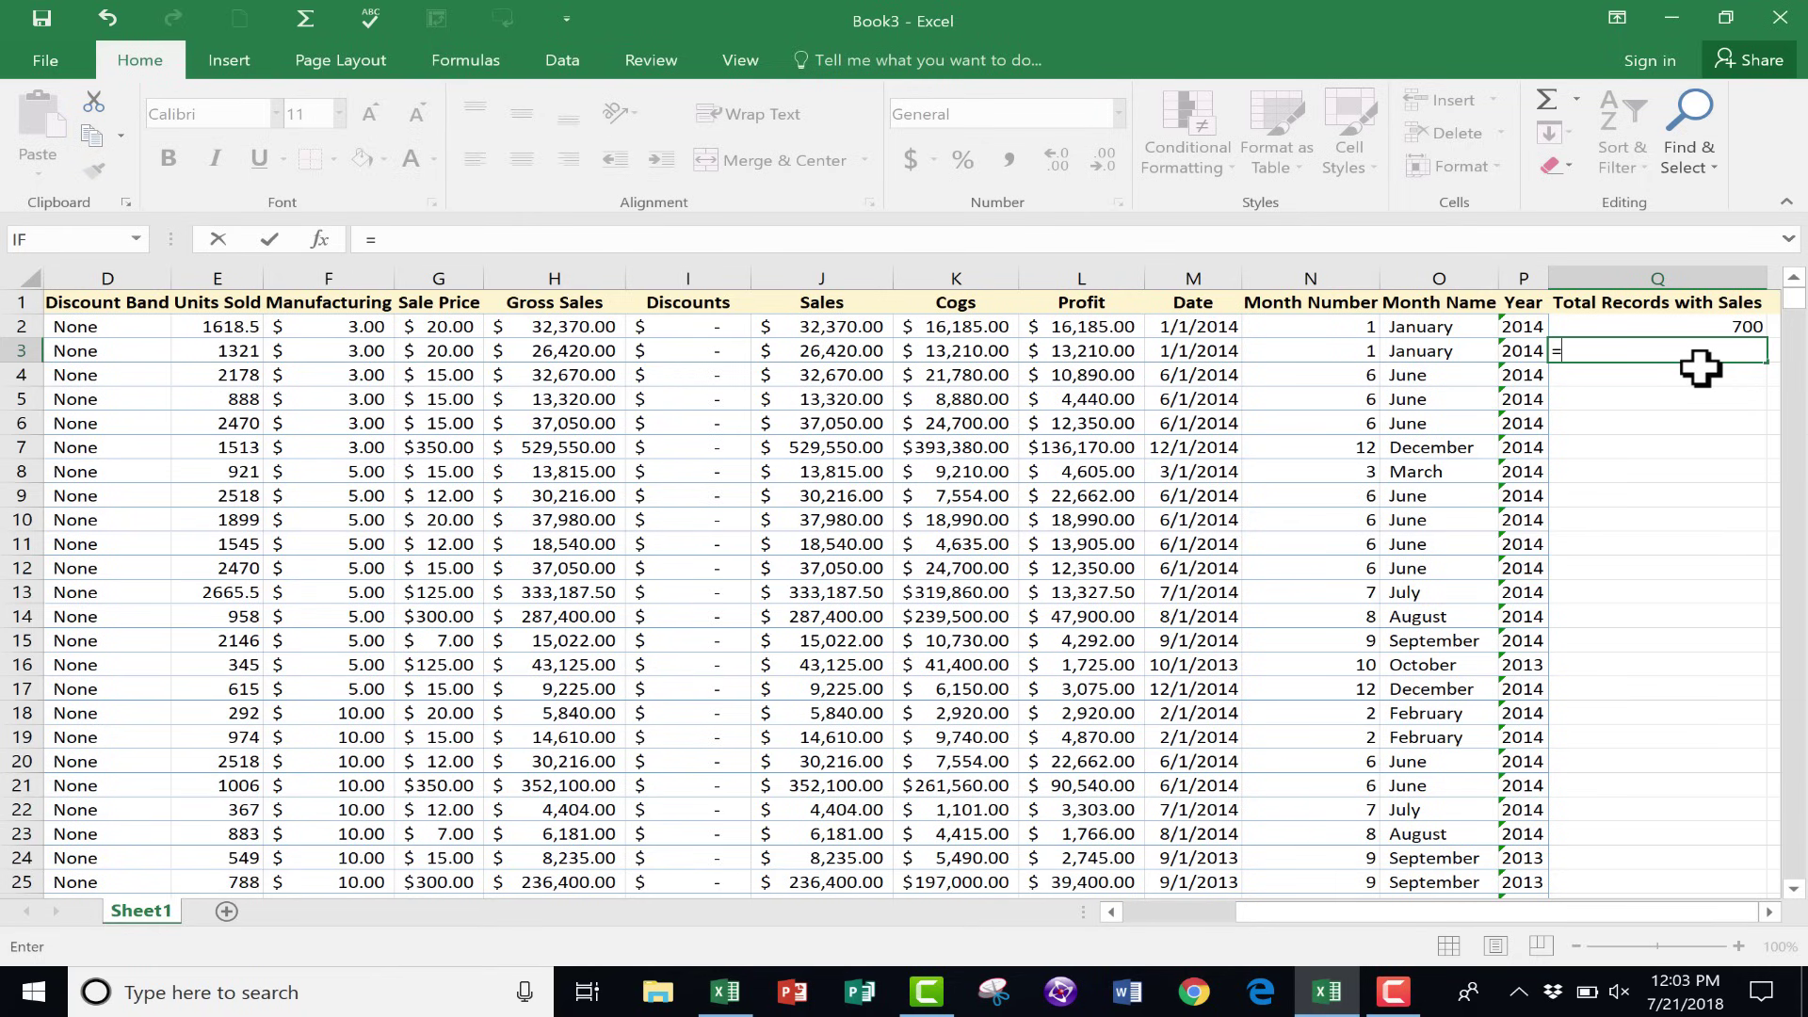
{"action": "type", "text": "Count"}
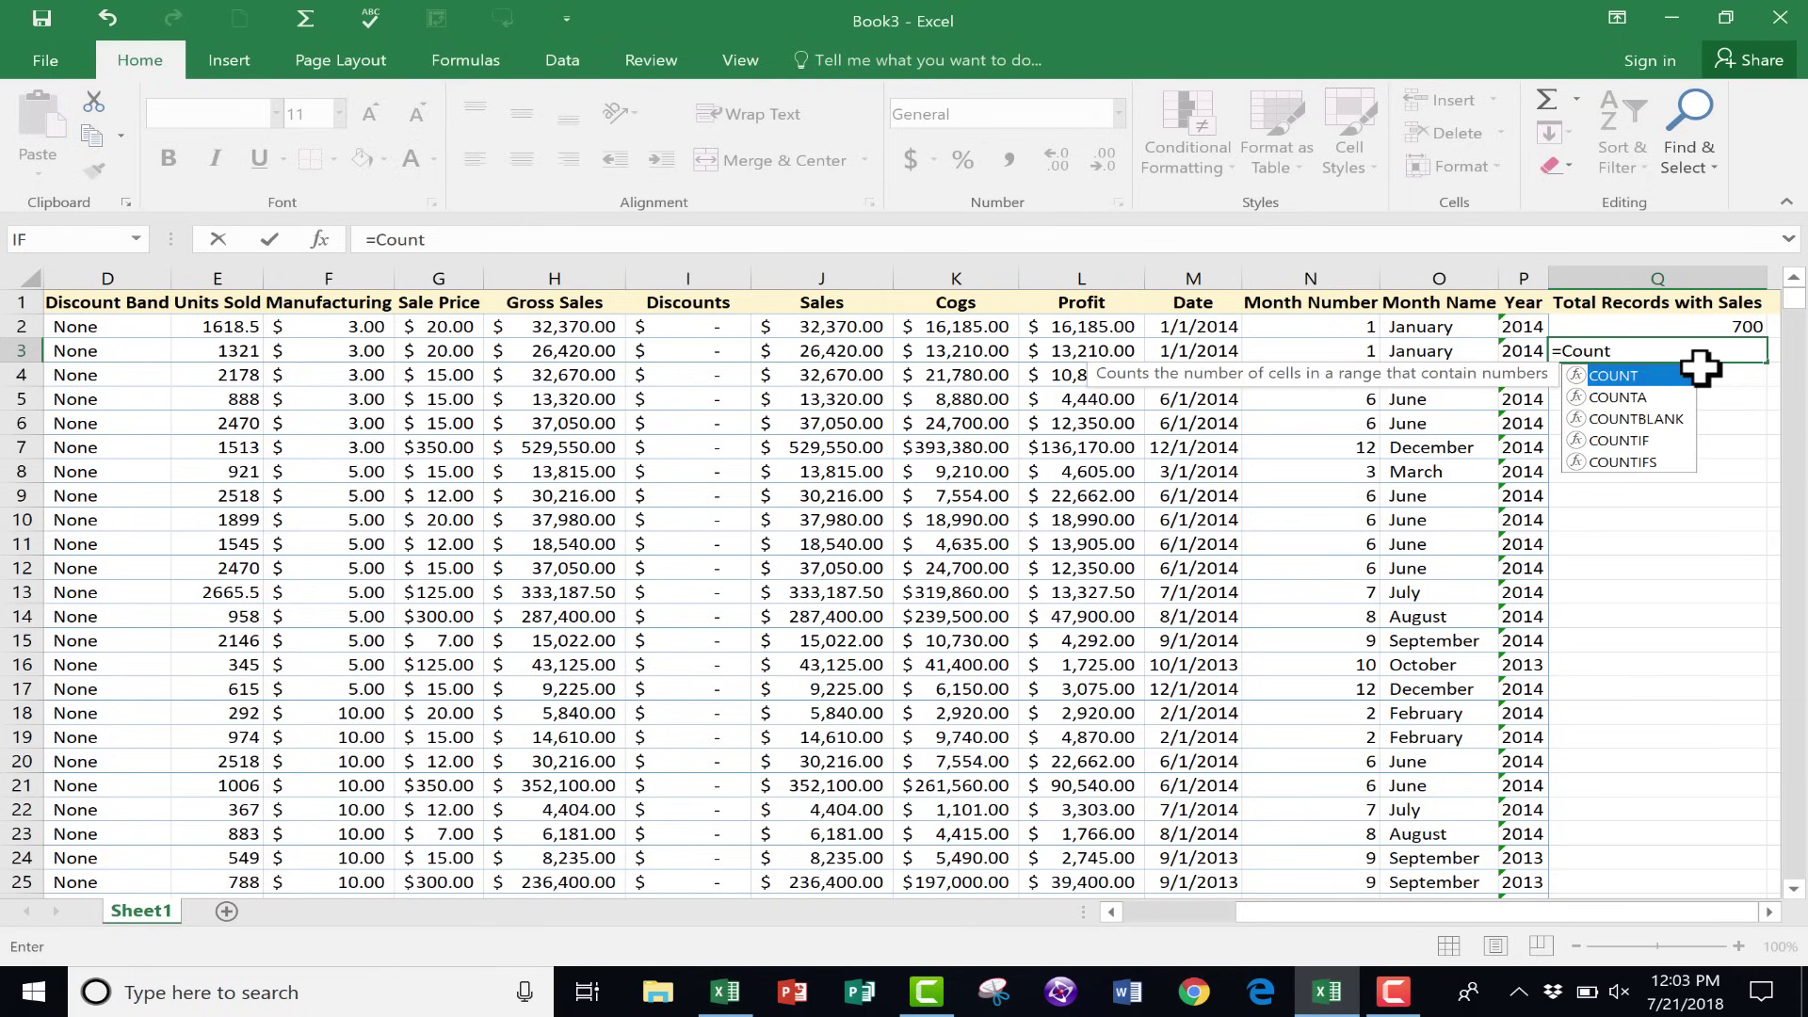
{"action": "type", "text": "("}
{"action": "left_click", "coordinate": [1193, 910]}
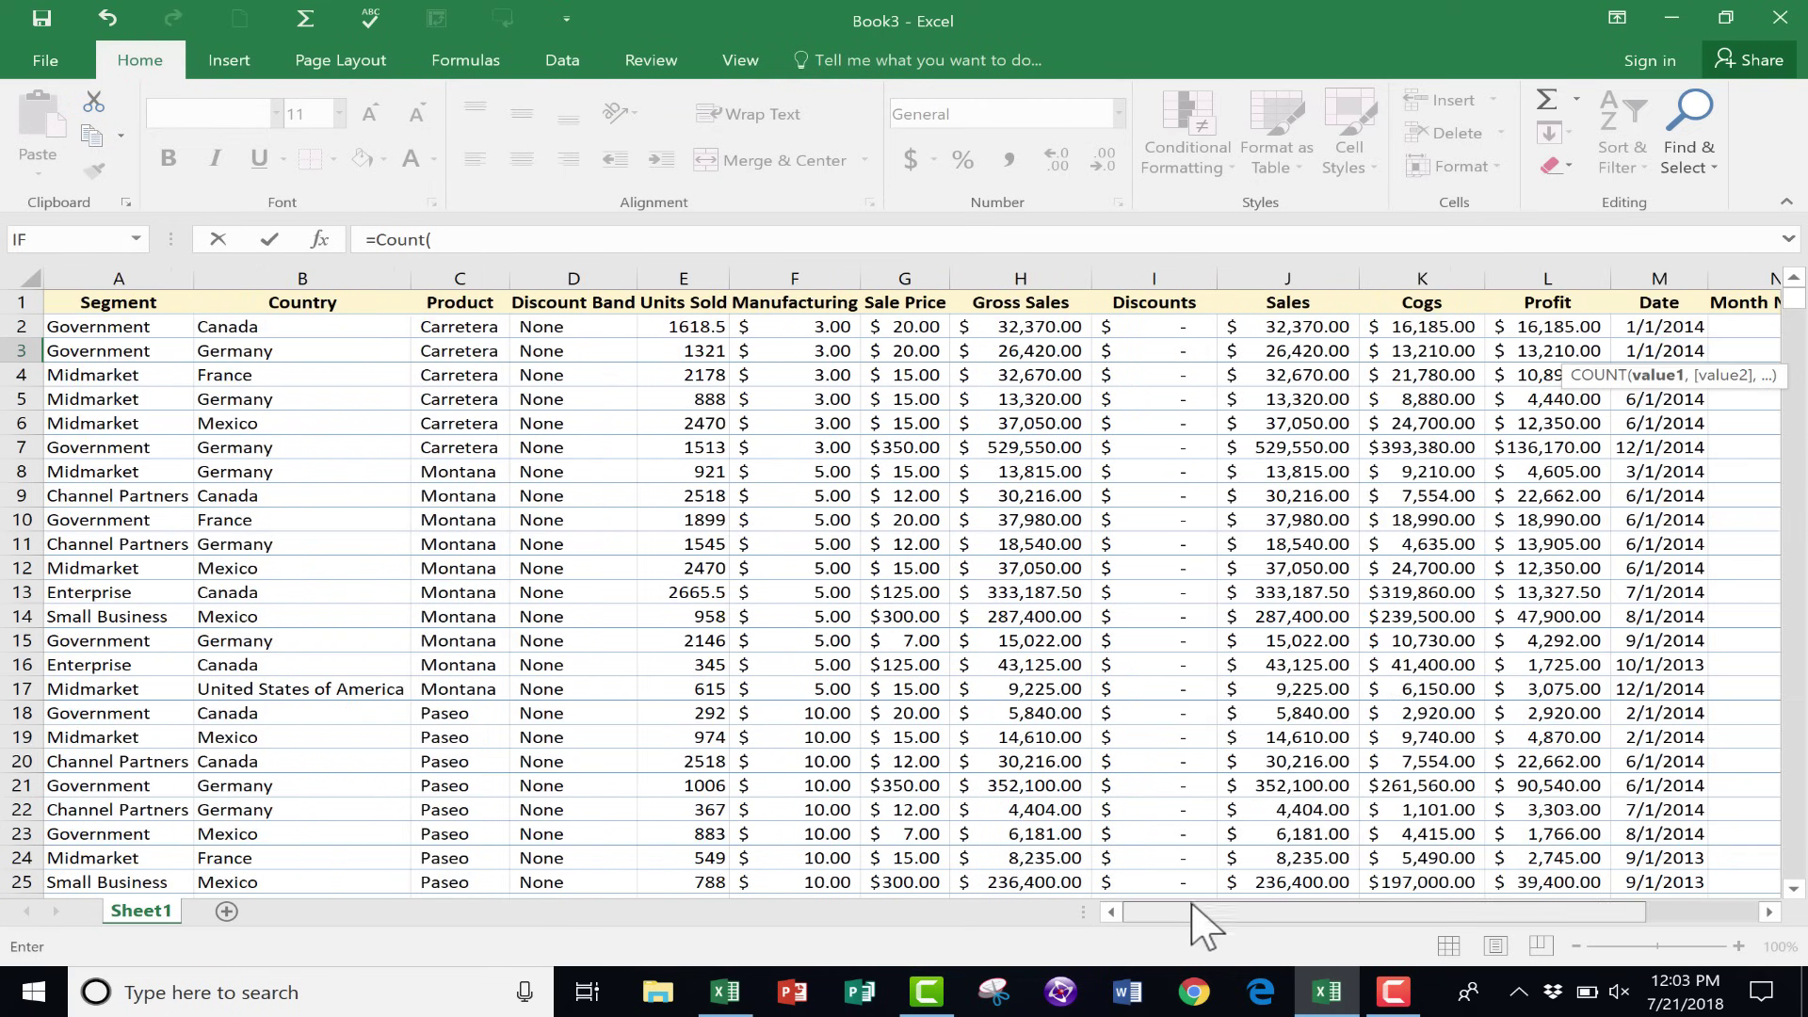
{"action": "left_click", "coordinate": [133, 273]}
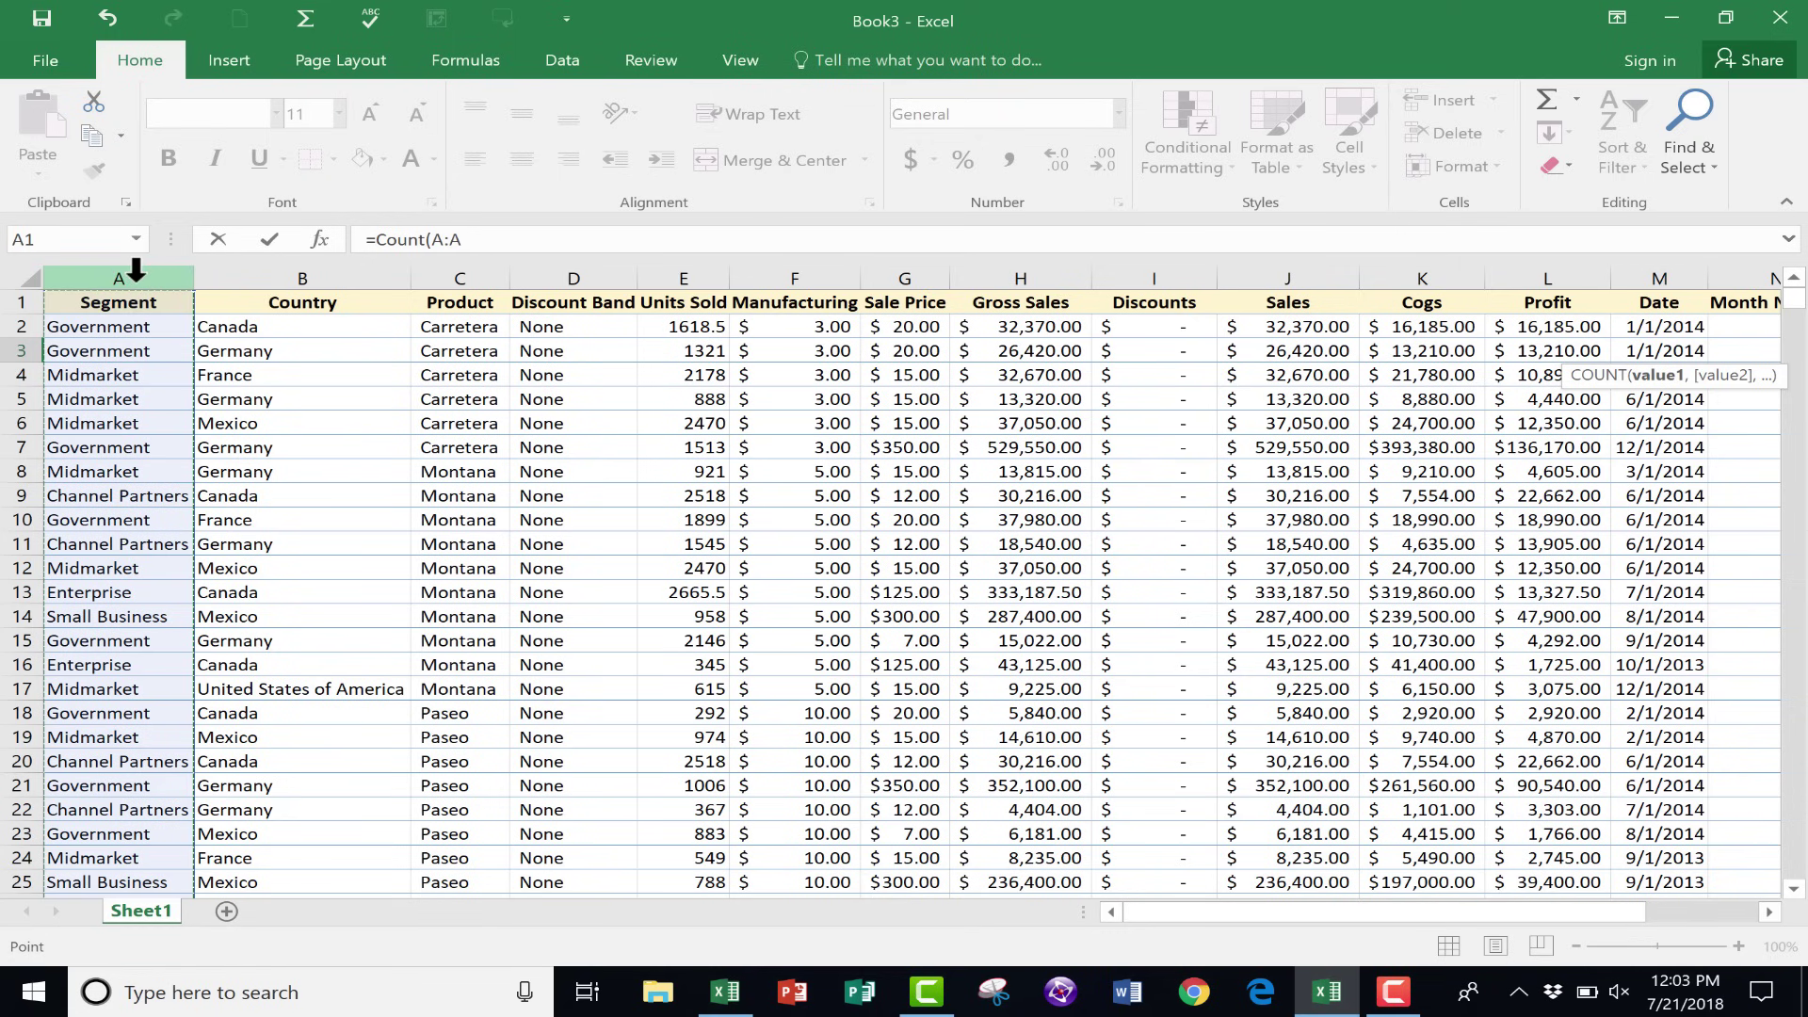
{"action": "key", "text": "Return"}
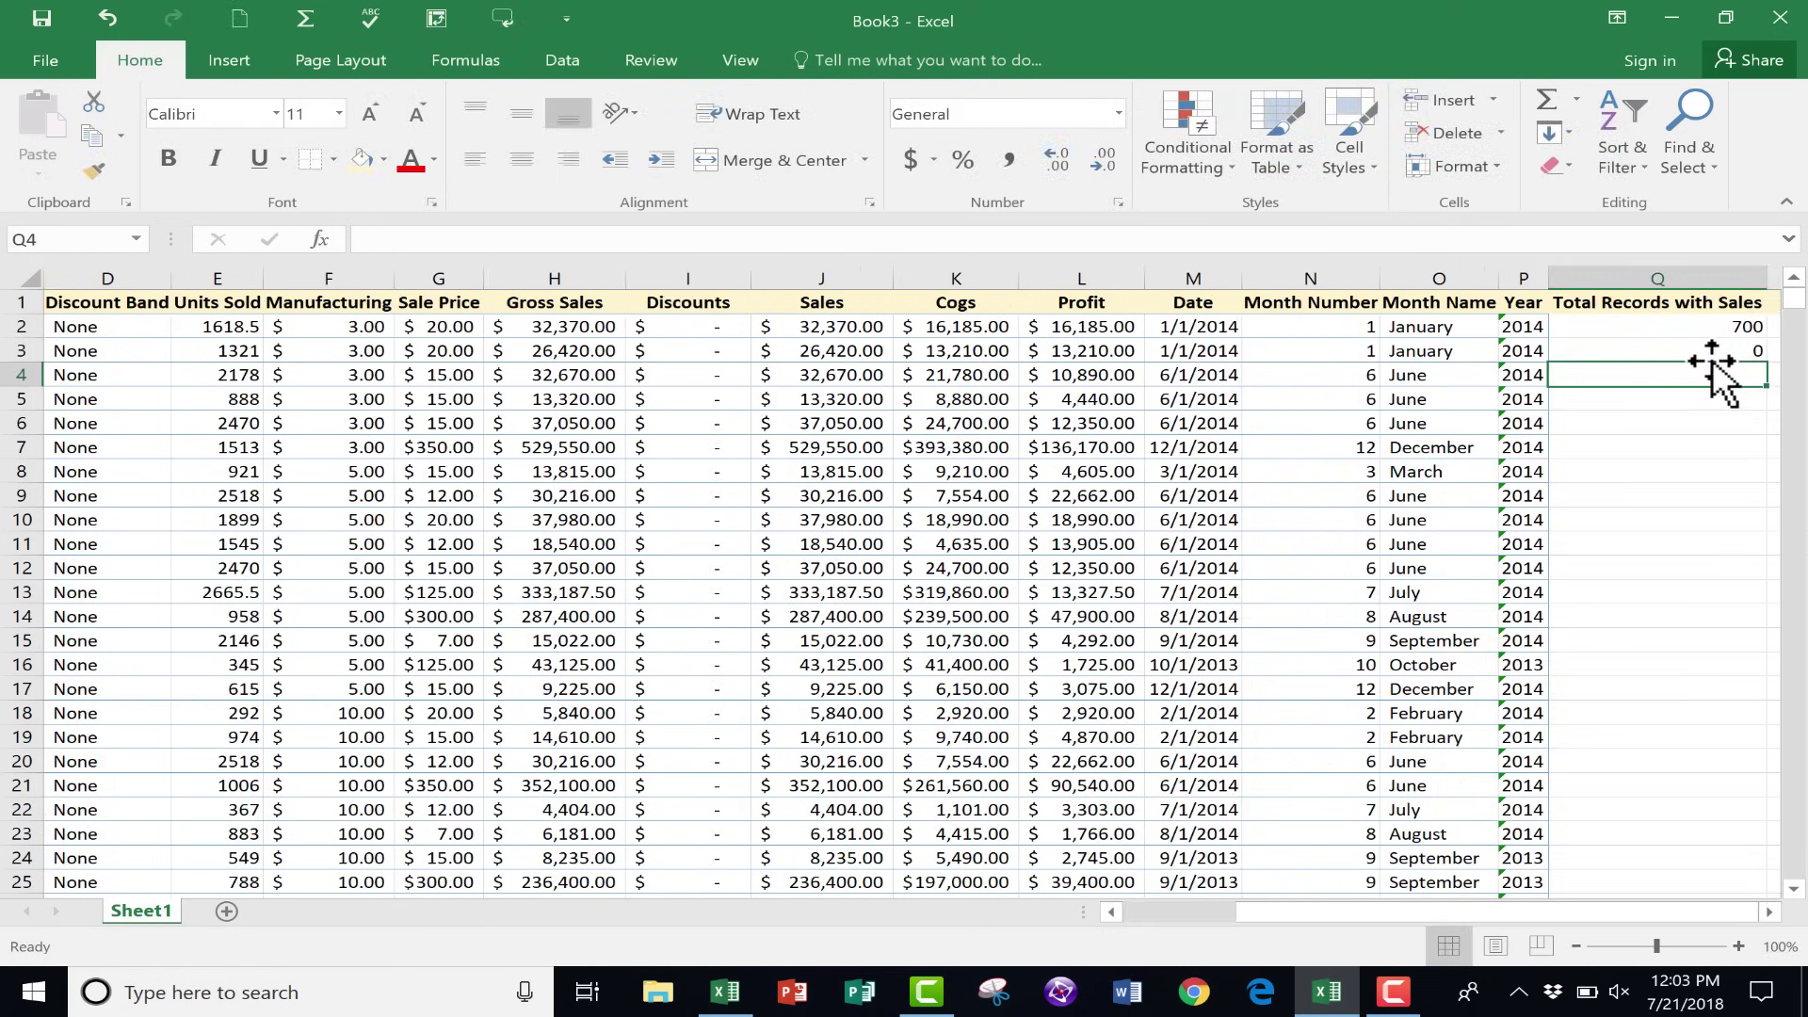
Check the Q3 COUNT formula against the Segment column and recommit it, still returning 0.
{"action": "left_click", "coordinate": [1731, 351]}
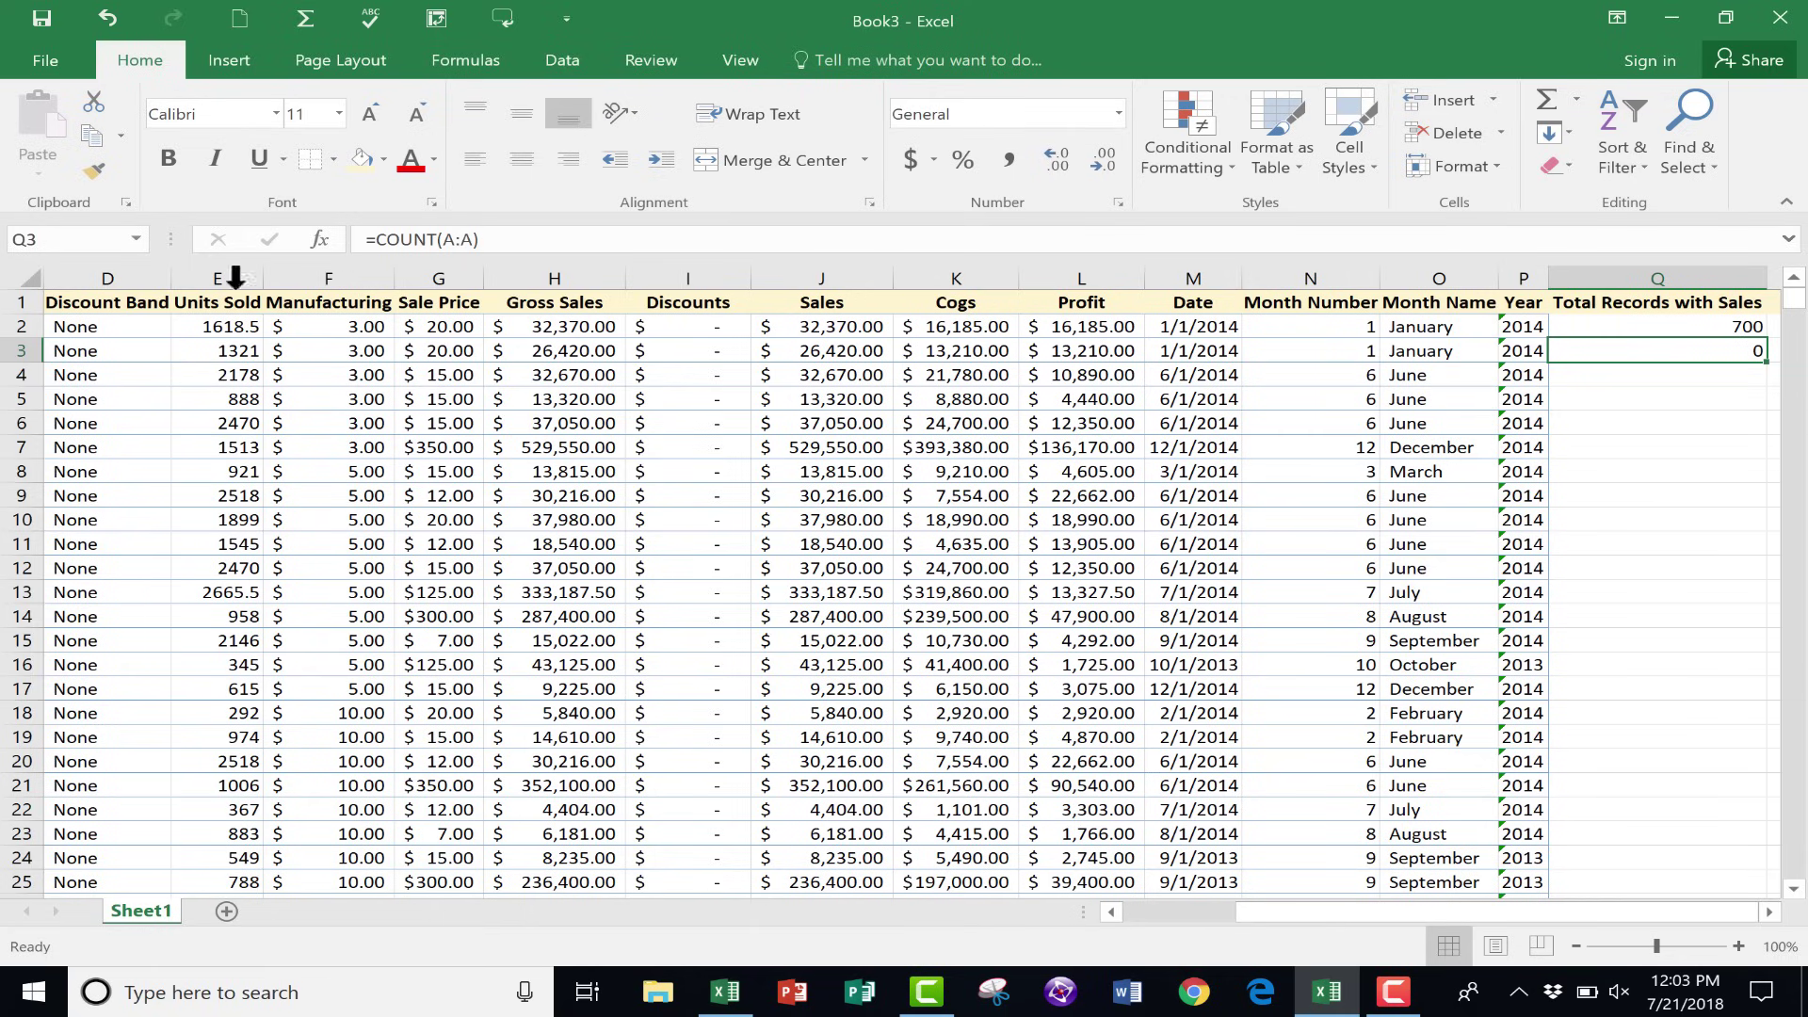
{"action": "scroll", "coordinate": [1139, 914], "scroll_direction": "left", "scroll_amount": 1}
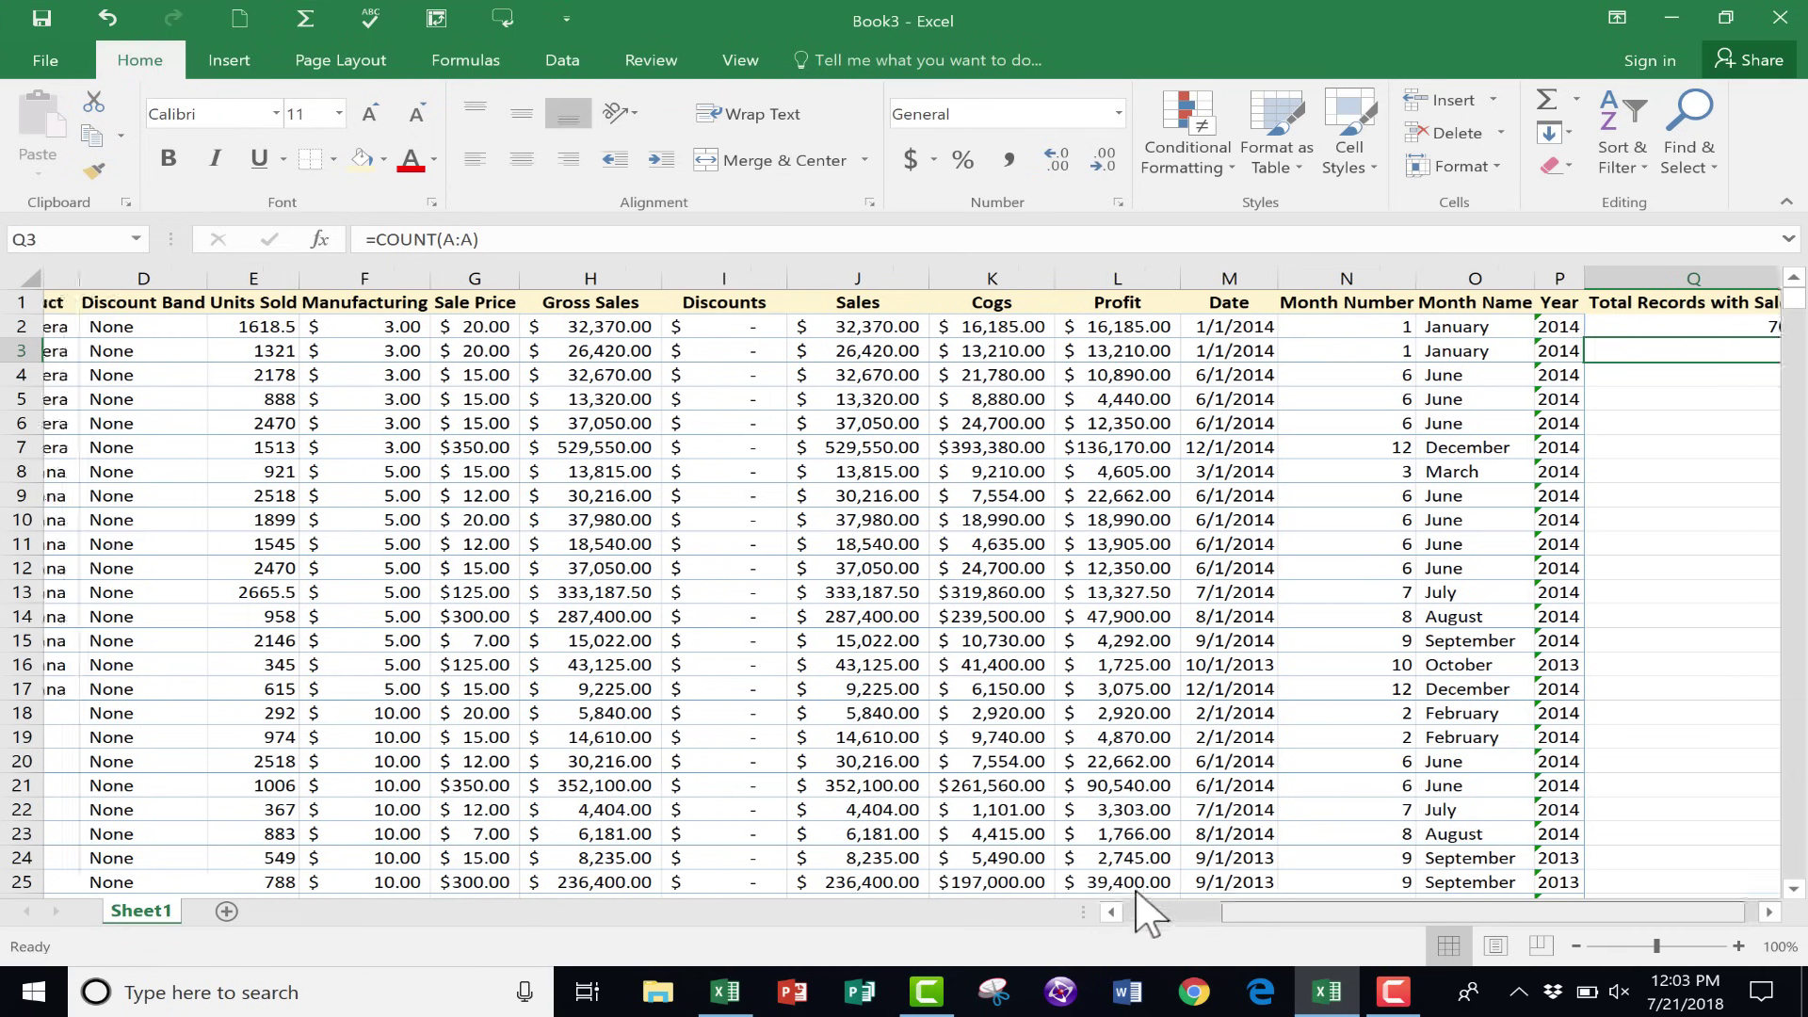
{"action": "left_click", "coordinate": [1140, 914]}
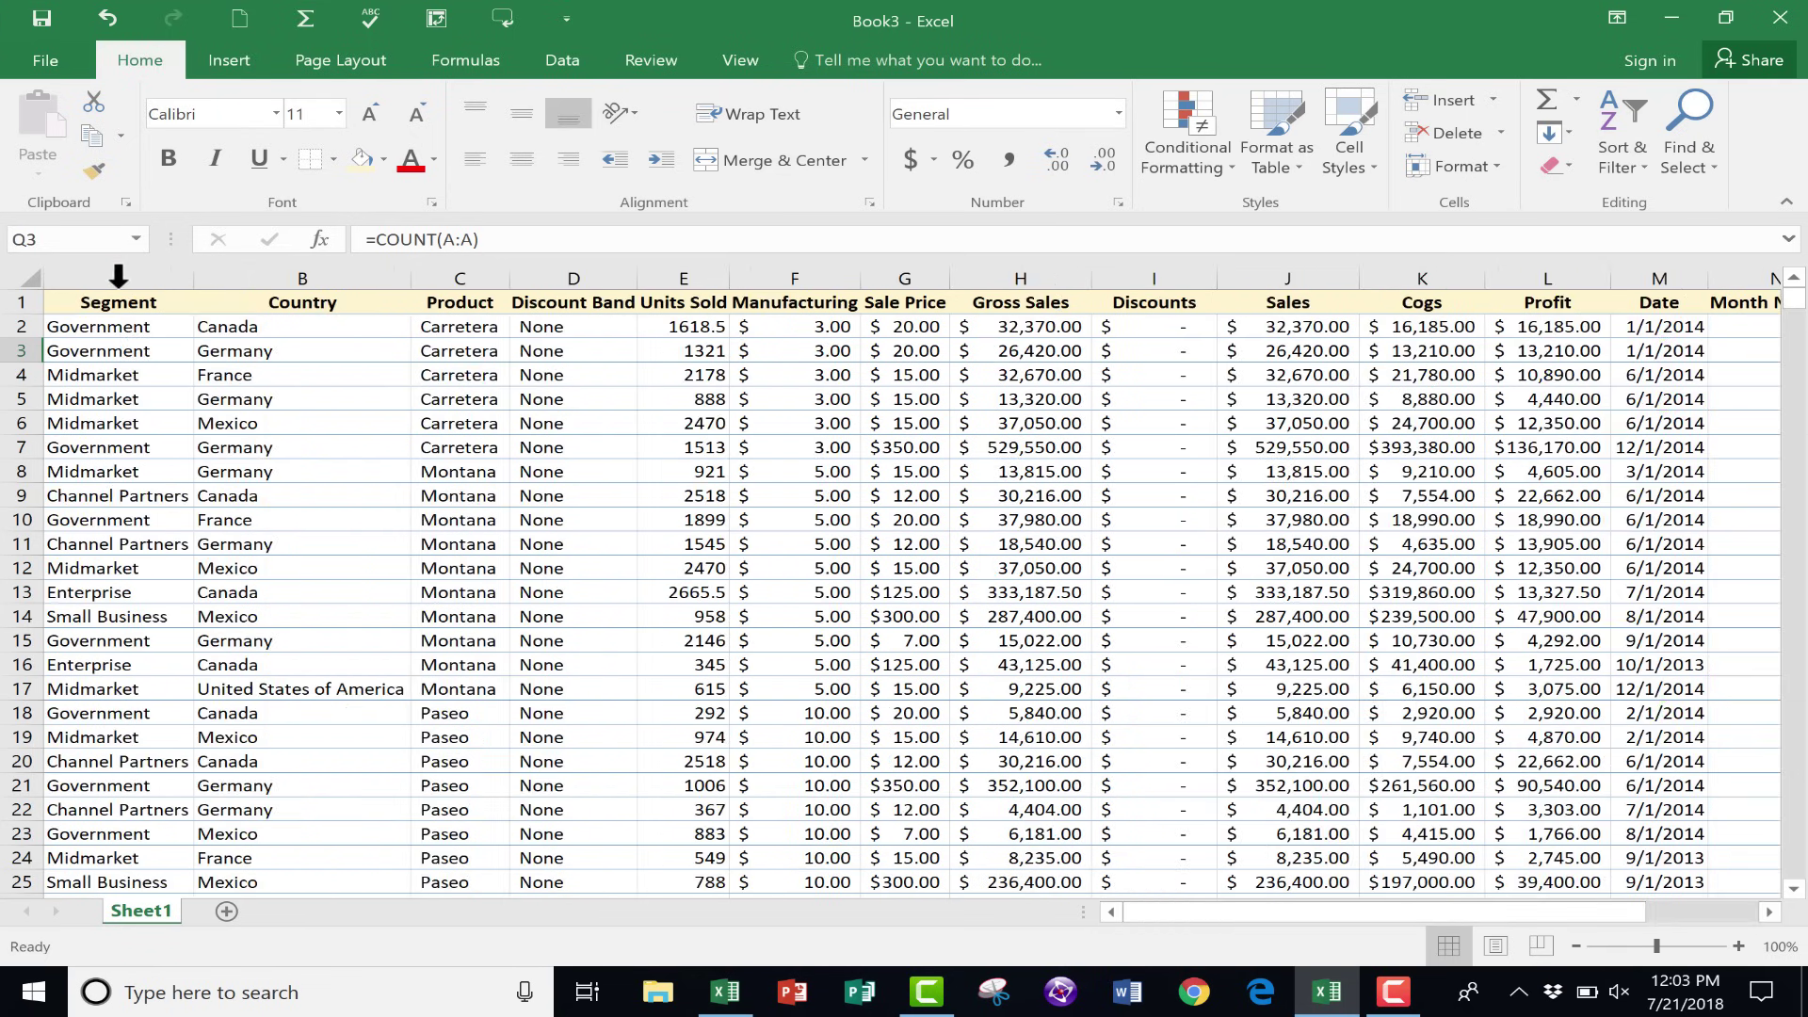
{"action": "left_click_drag", "start_coordinate": [1625, 912], "coordinate": [1736, 912]}
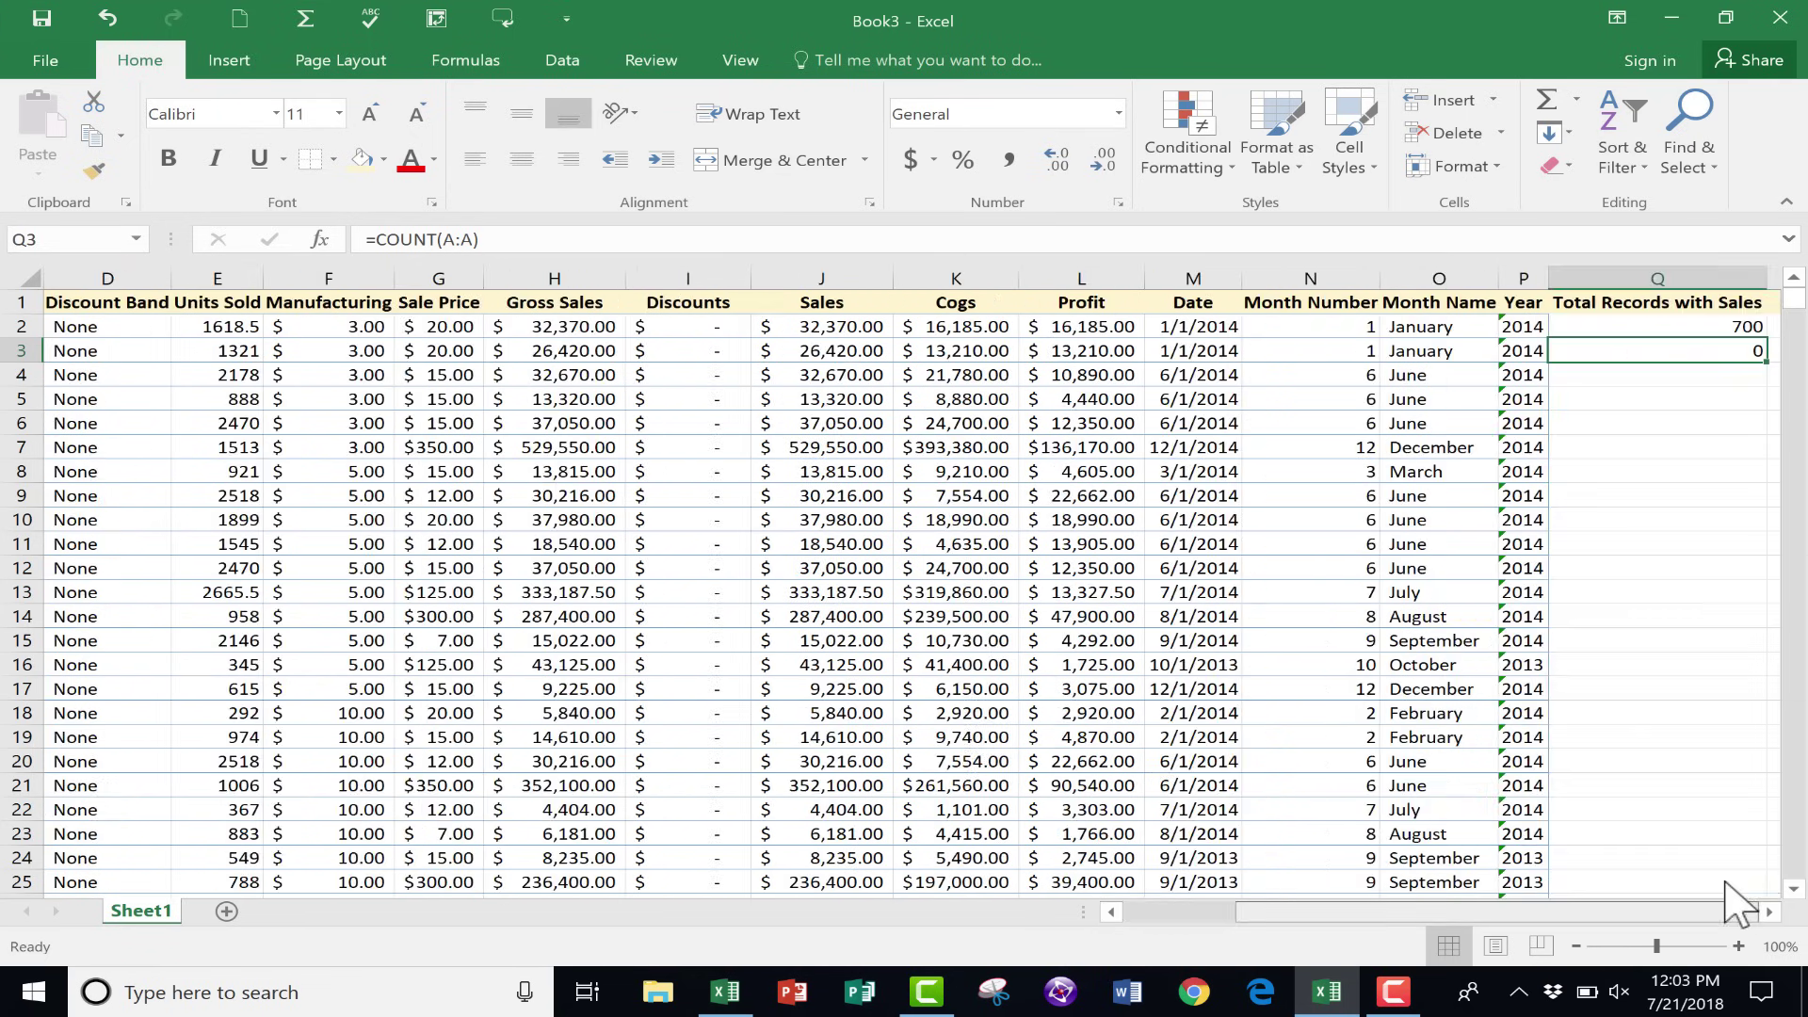
{"action": "double_click", "coordinate": [1738, 350]}
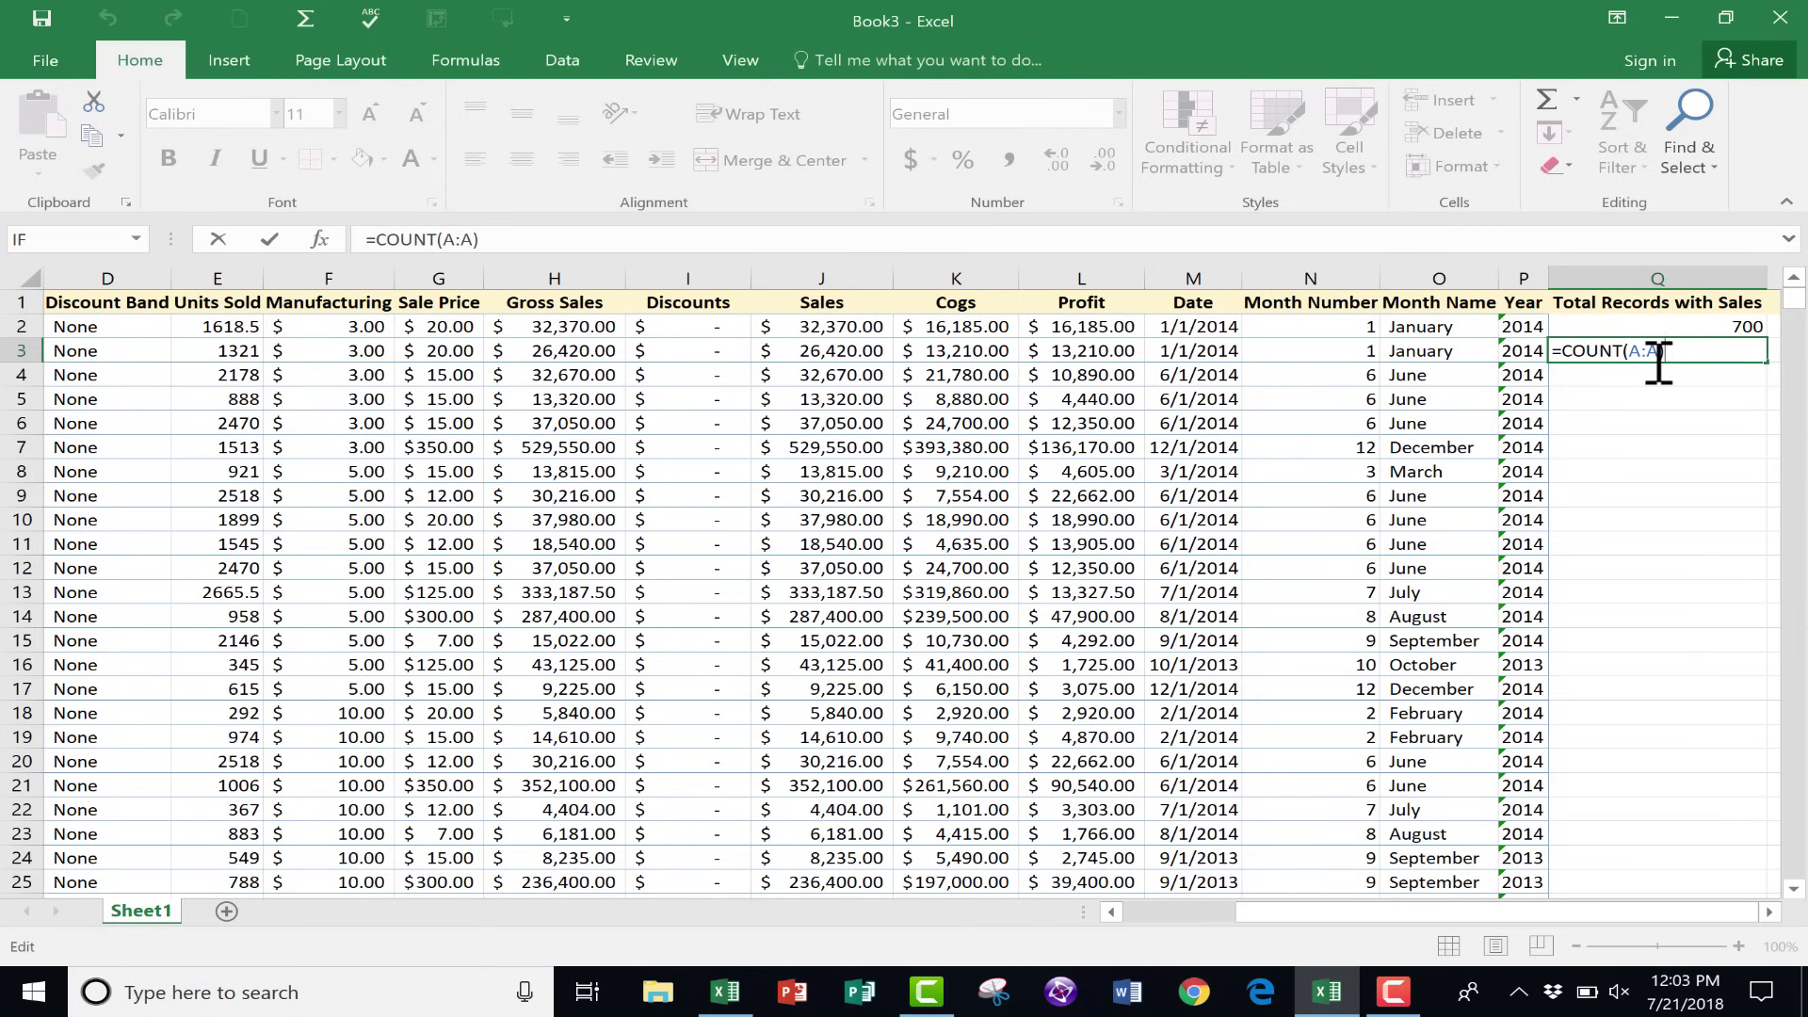
{"action": "left_click_drag", "start_coordinate": [1538, 915], "coordinate": [1187, 937]}
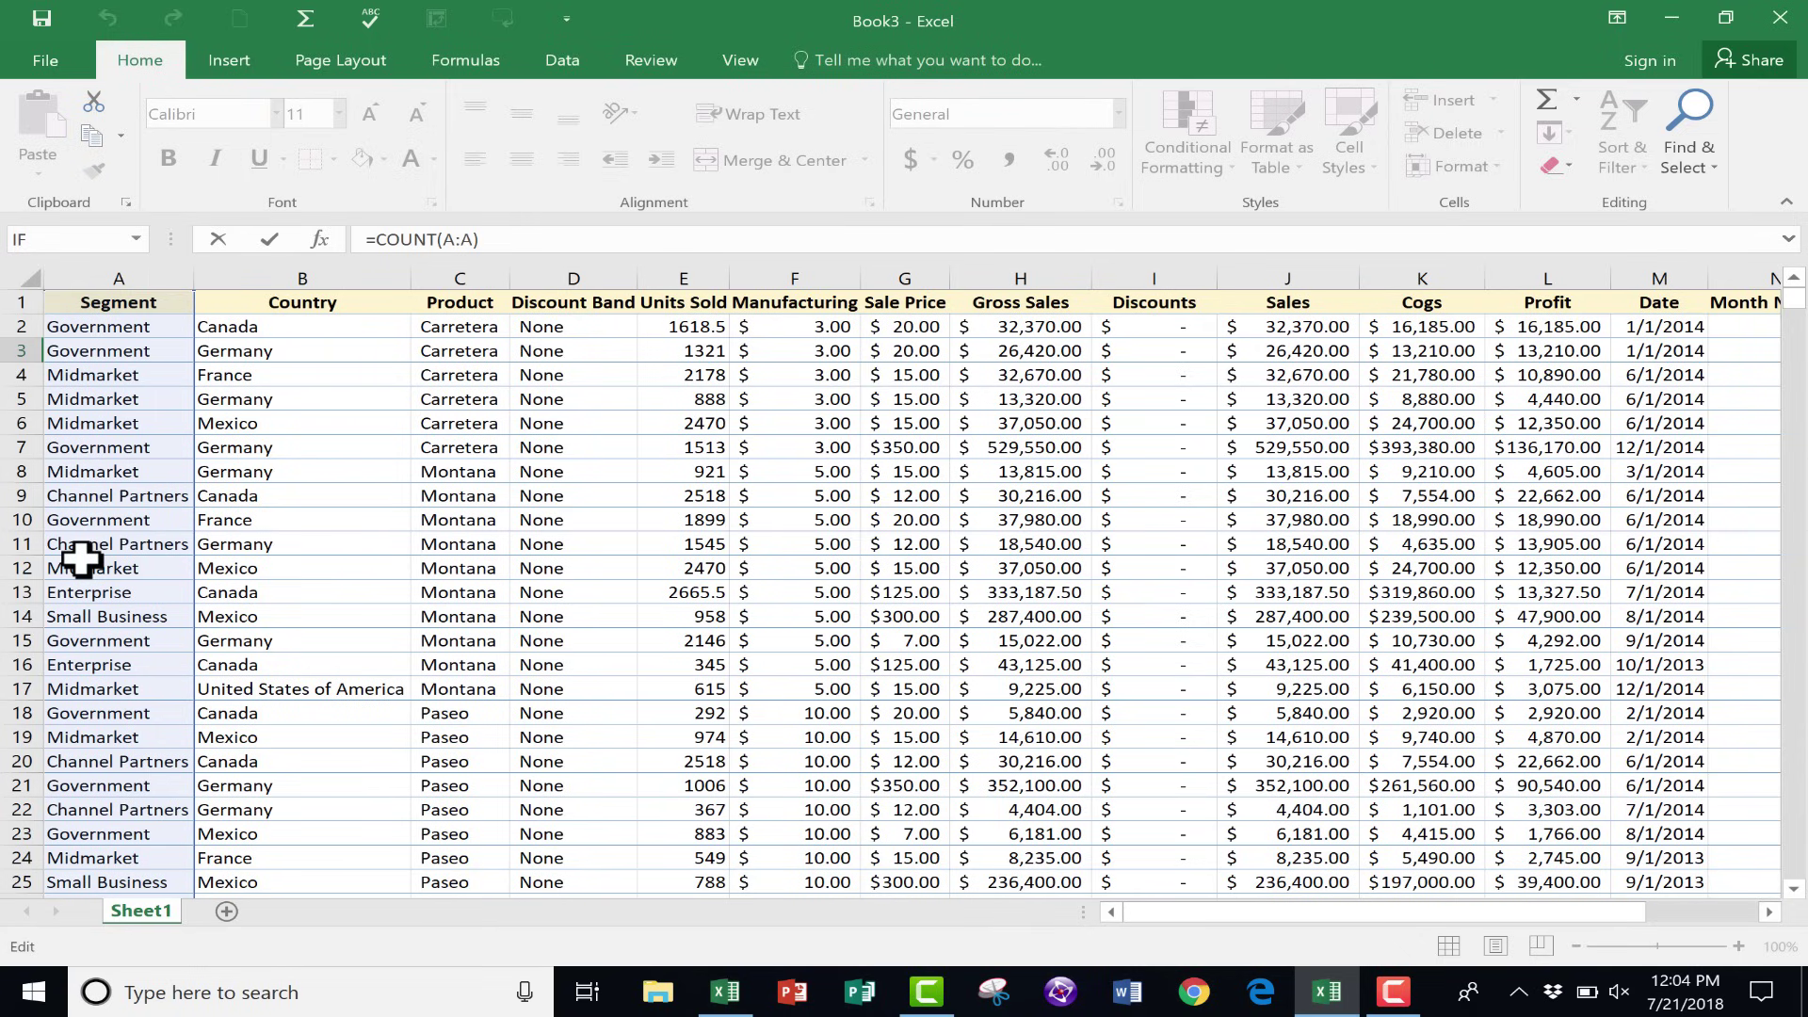
{"action": "left_click_drag", "start_coordinate": [1263, 916], "coordinate": [1629, 848]}
{"action": "key", "text": "Return"}
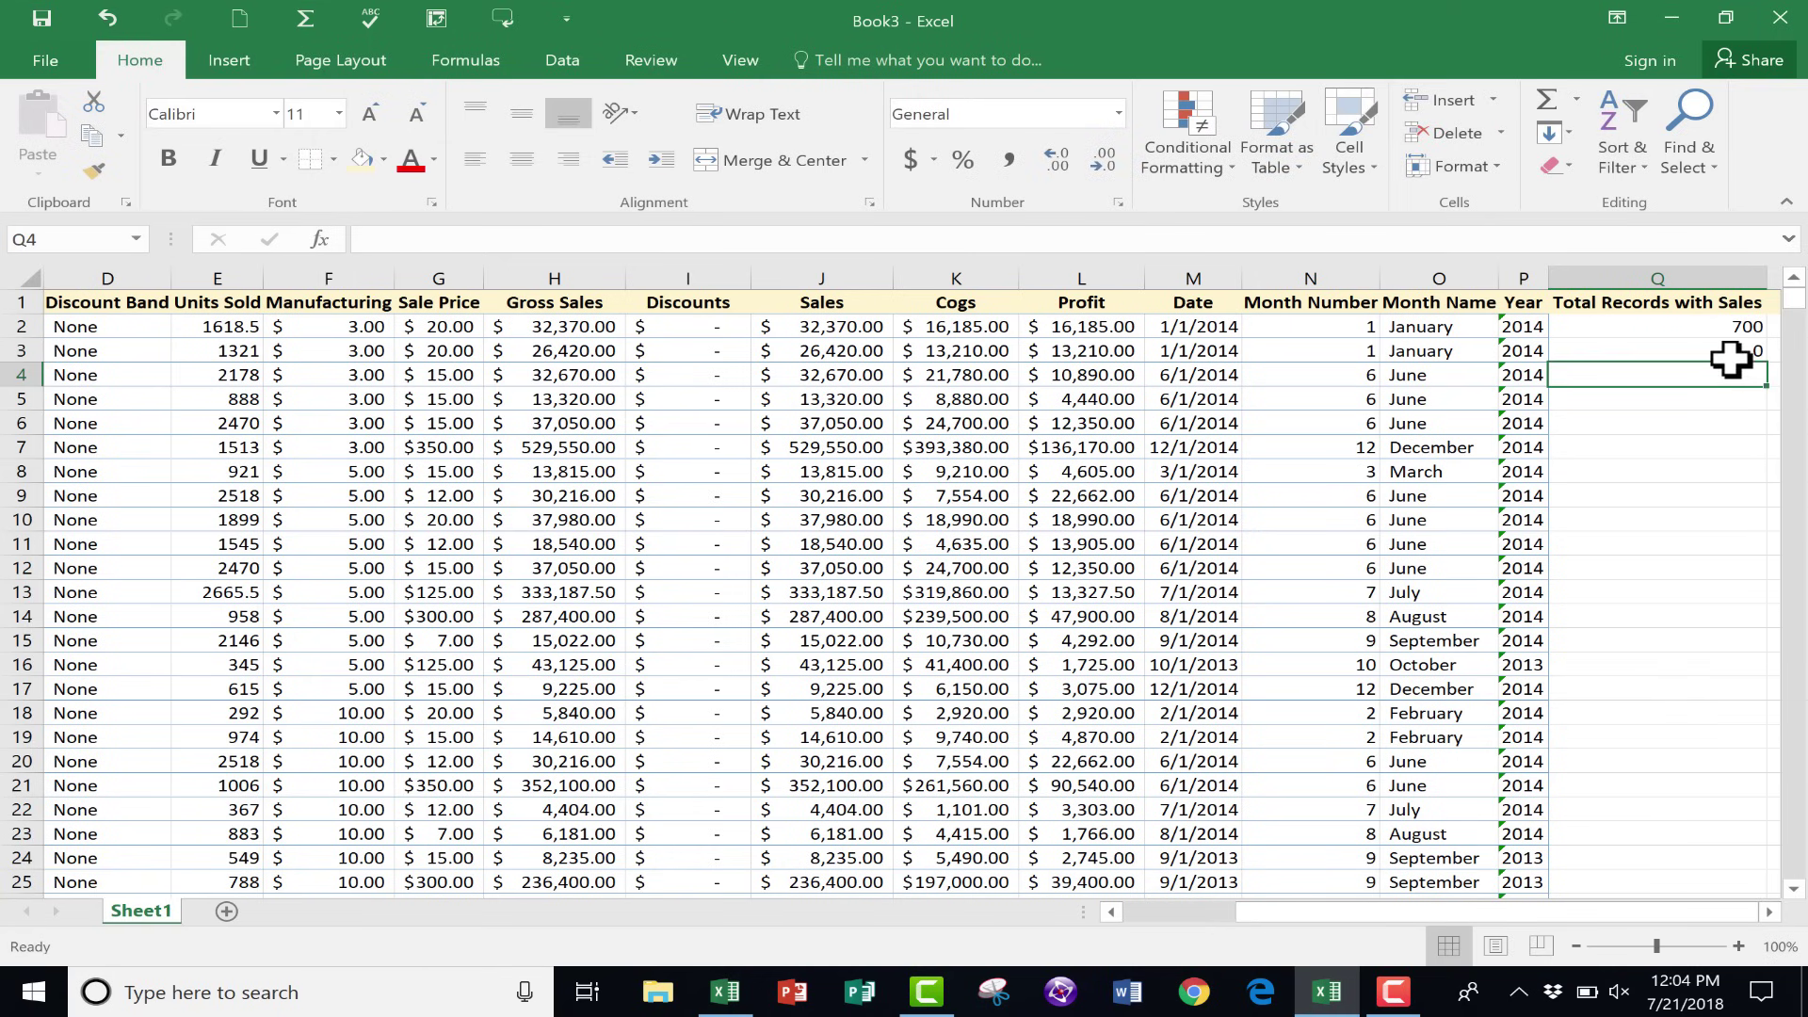
{"action": "scroll", "coordinate": [1707, 383], "scroll_direction": "down", "scroll_amount": 1}
{"action": "scroll", "coordinate": [1707, 396], "scroll_direction": "up", "scroll_amount": 1}
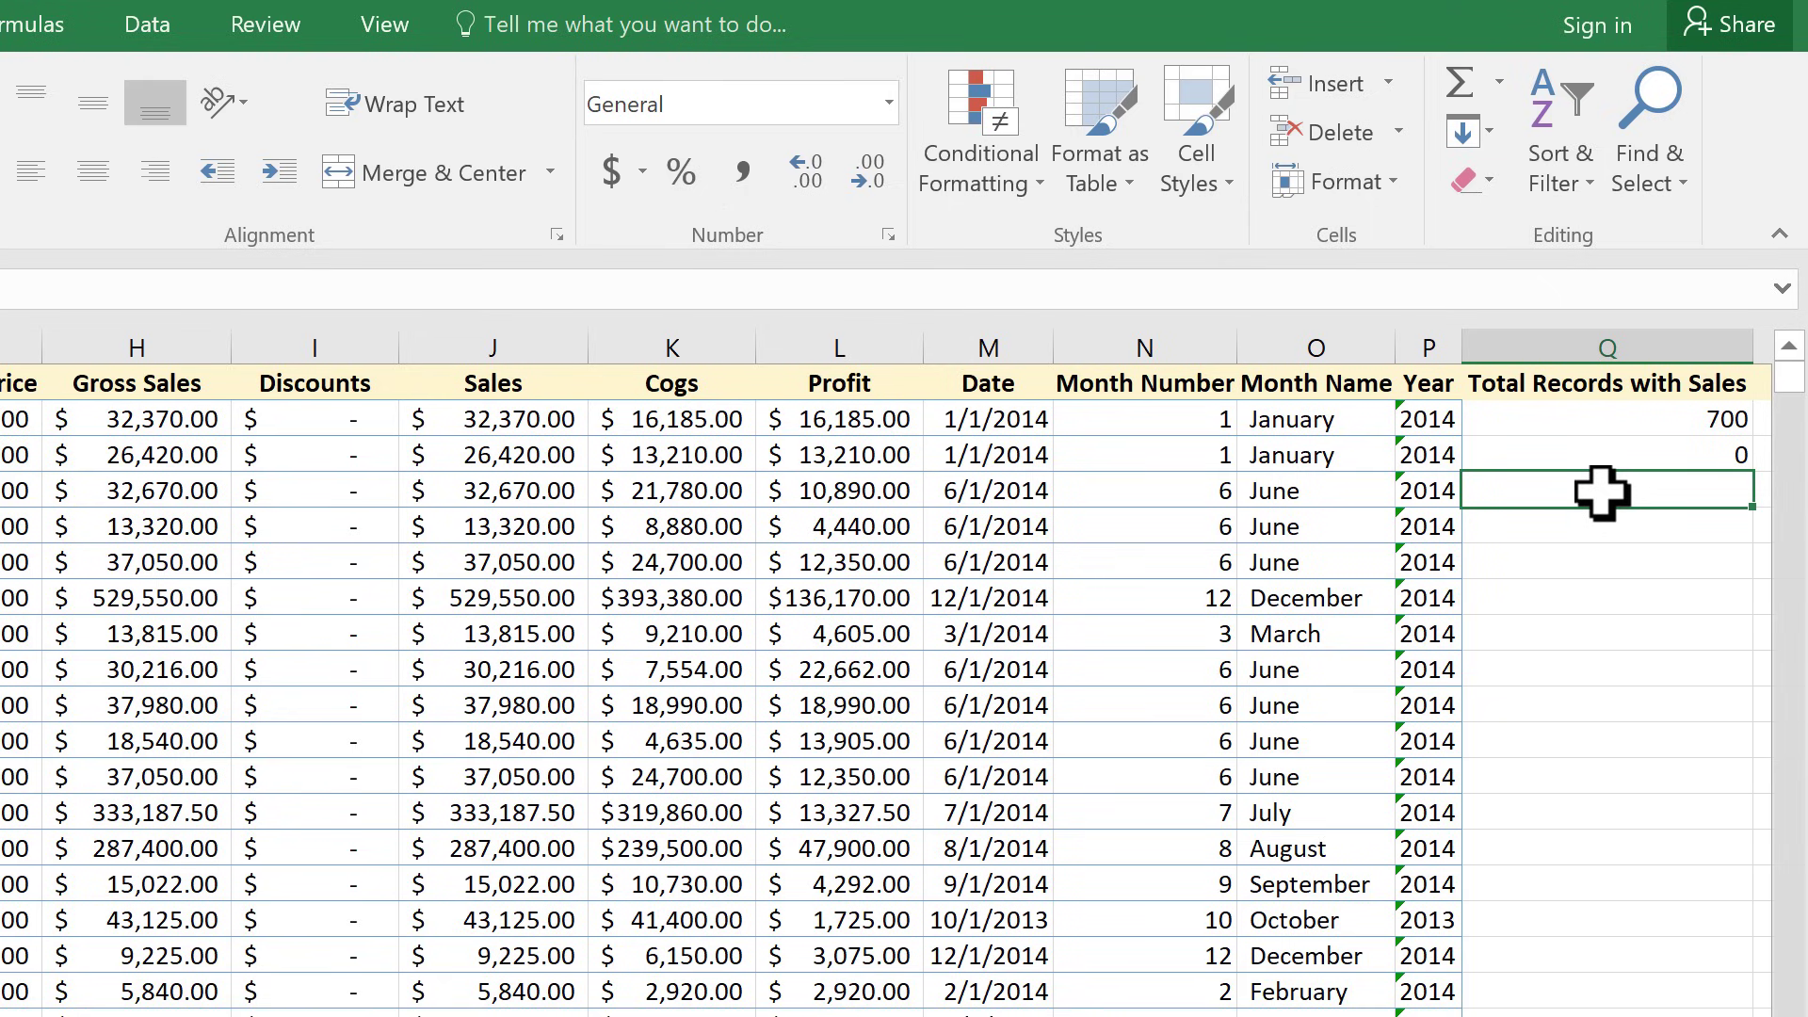
{"action": "type", "text": "=count"}
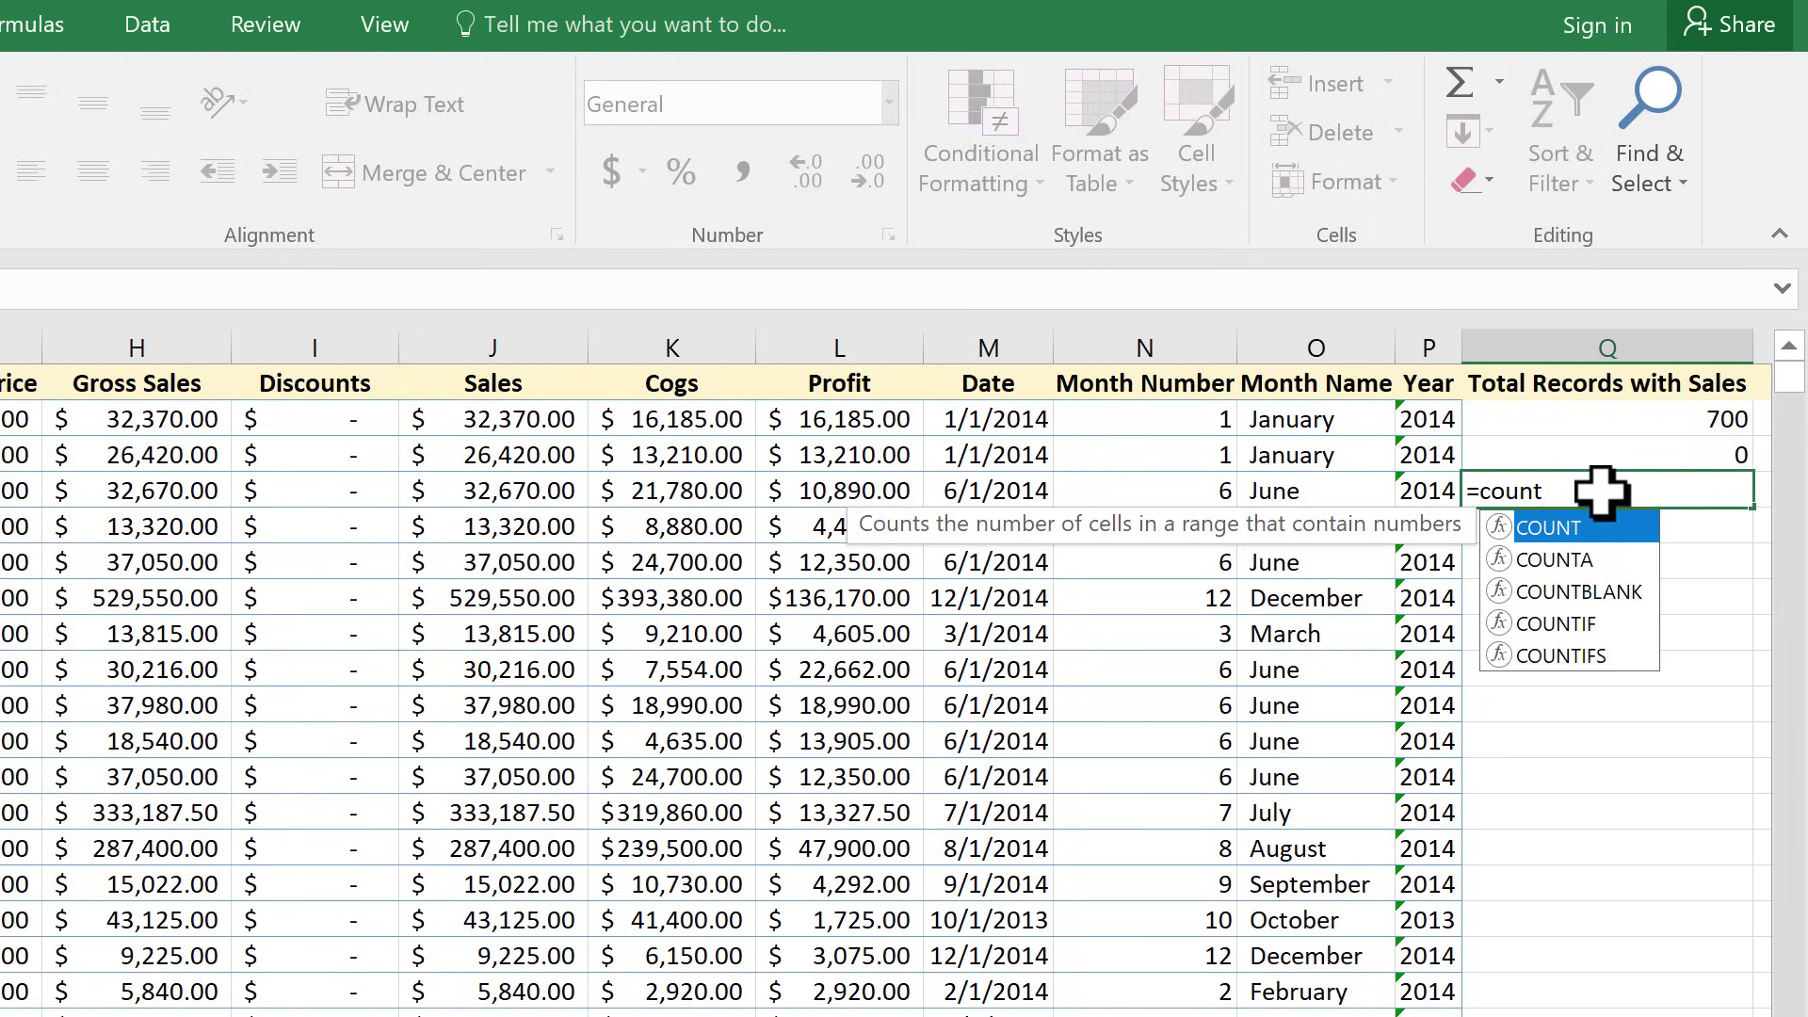
{"action": "type", "text": "A"}
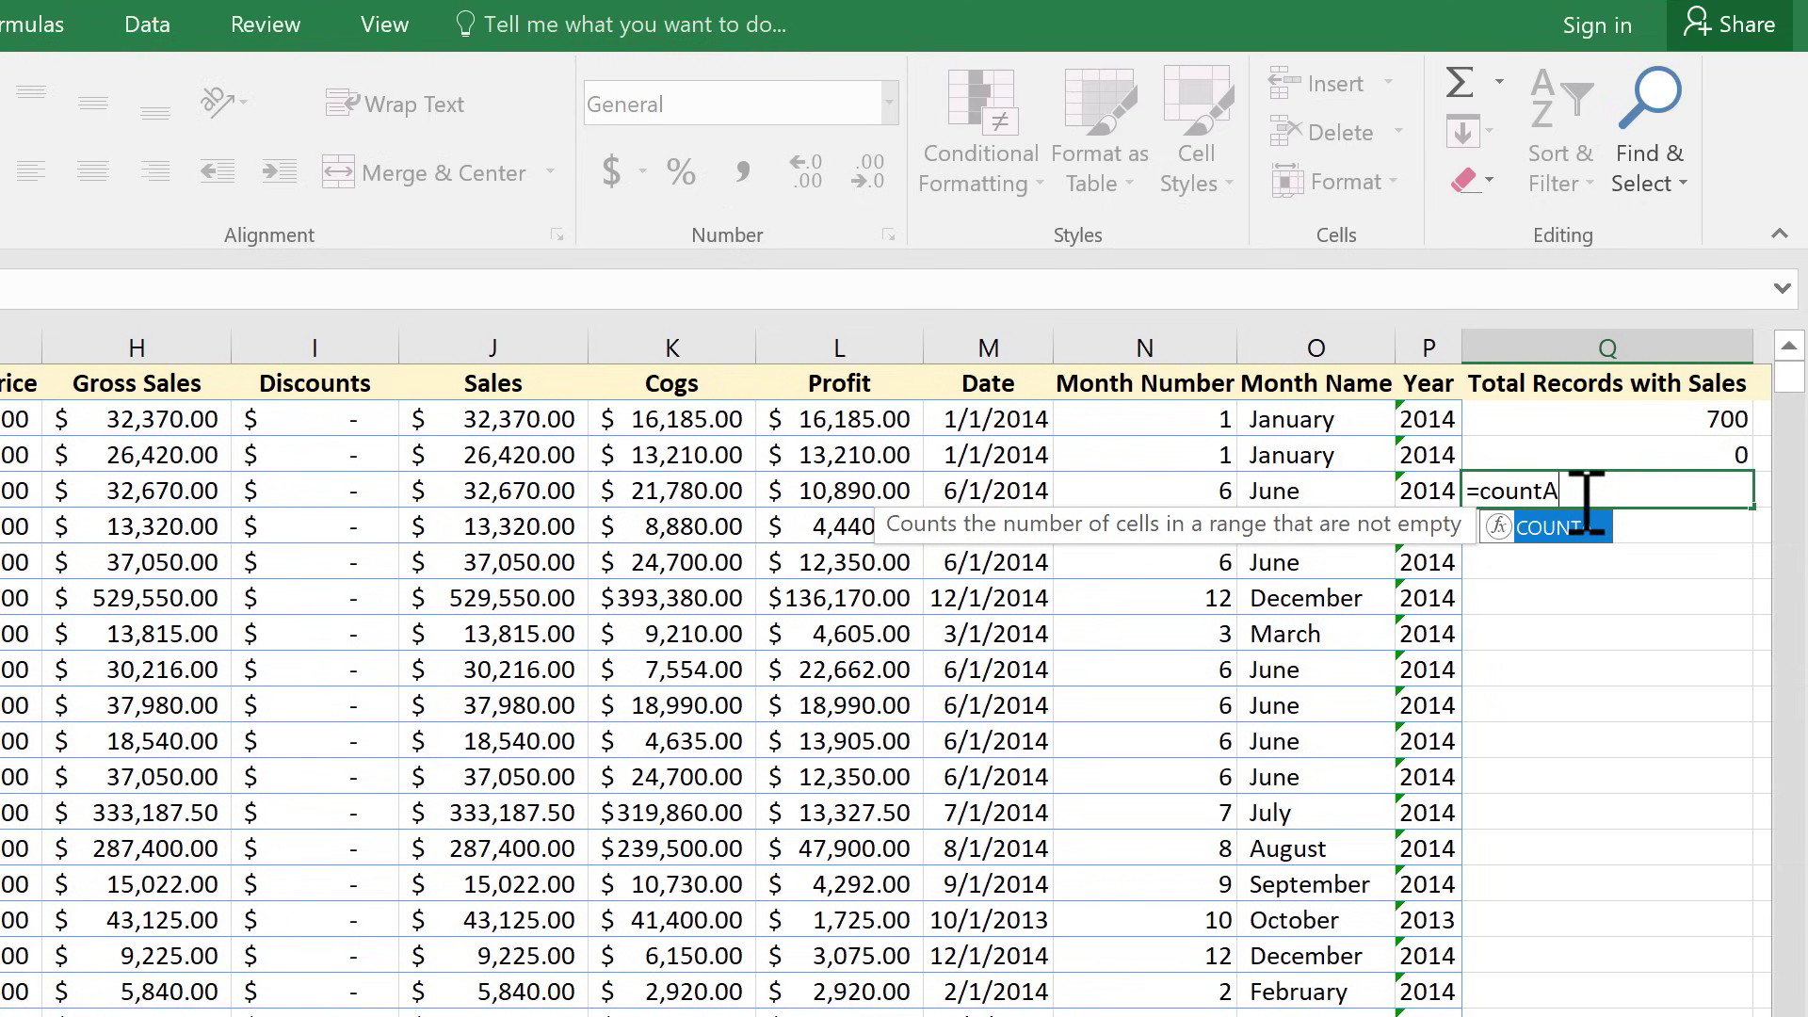
{"action": "type", "text": "("}
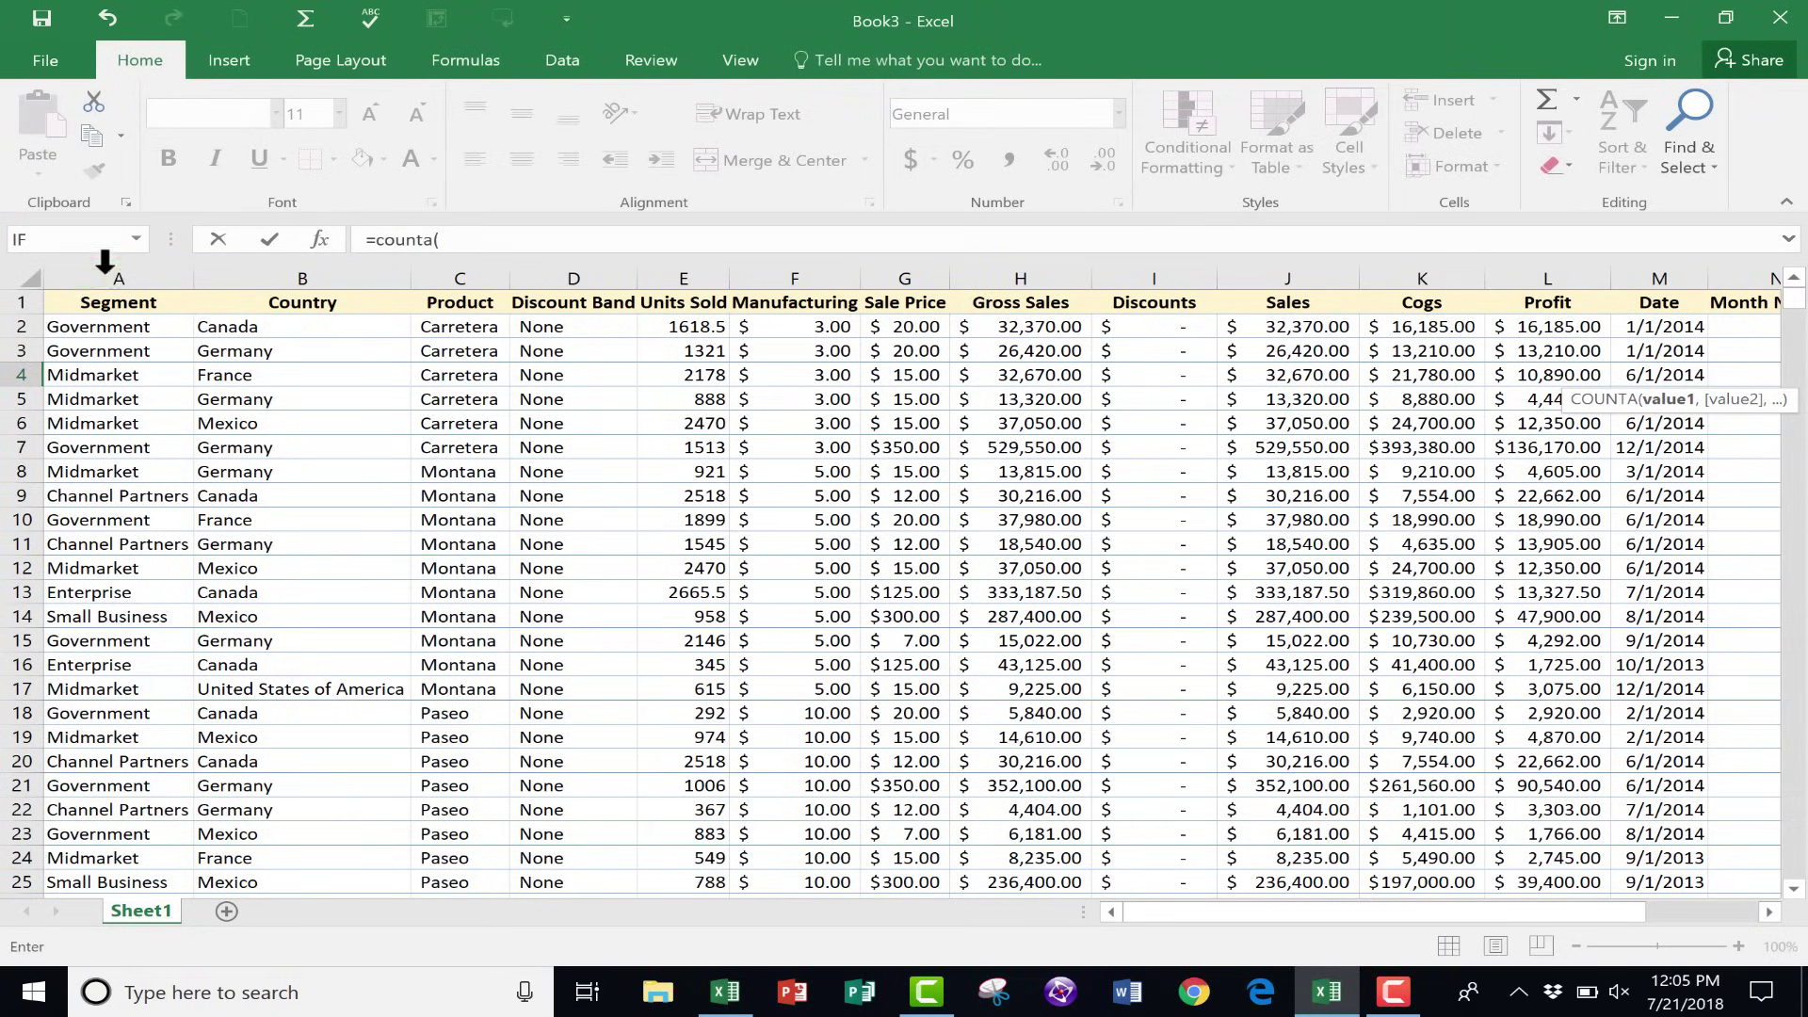
{"action": "left_click", "coordinate": [78, 277]}
{"action": "key", "text": "Return"}
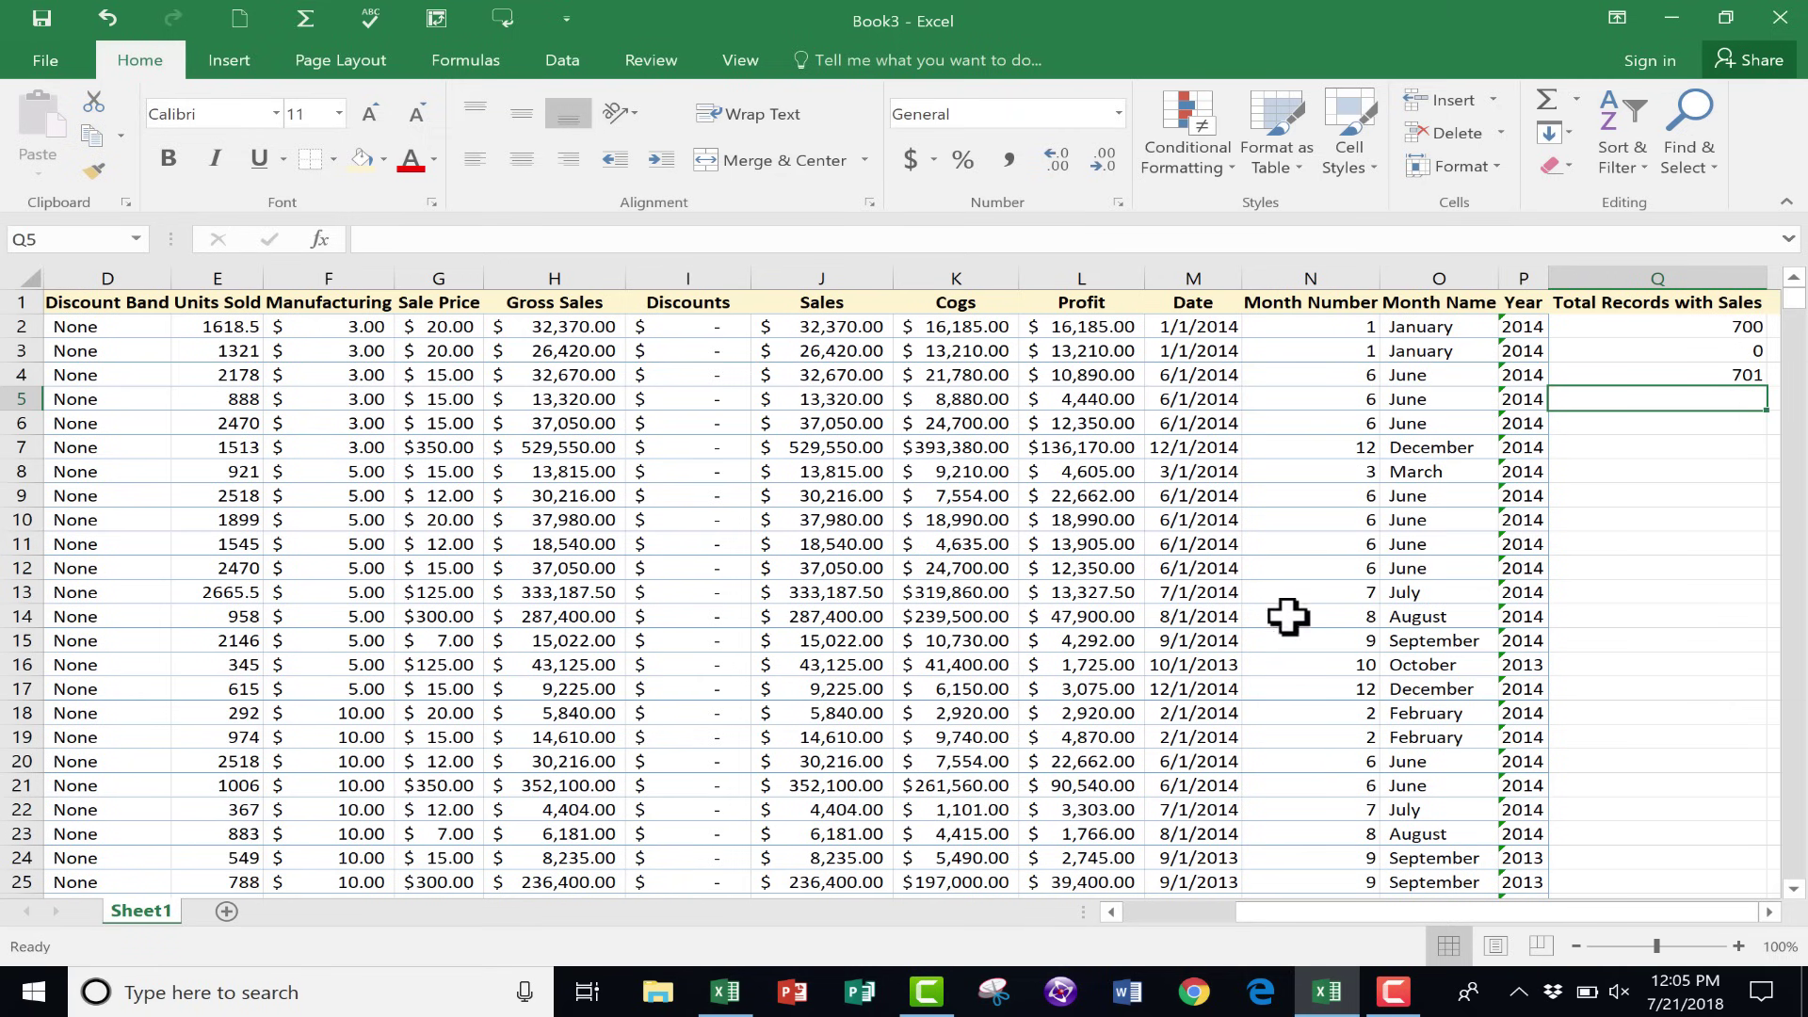
{"action": "scroll", "coordinate": [1777, 391], "scroll_direction": "down", "scroll_amount": 20}
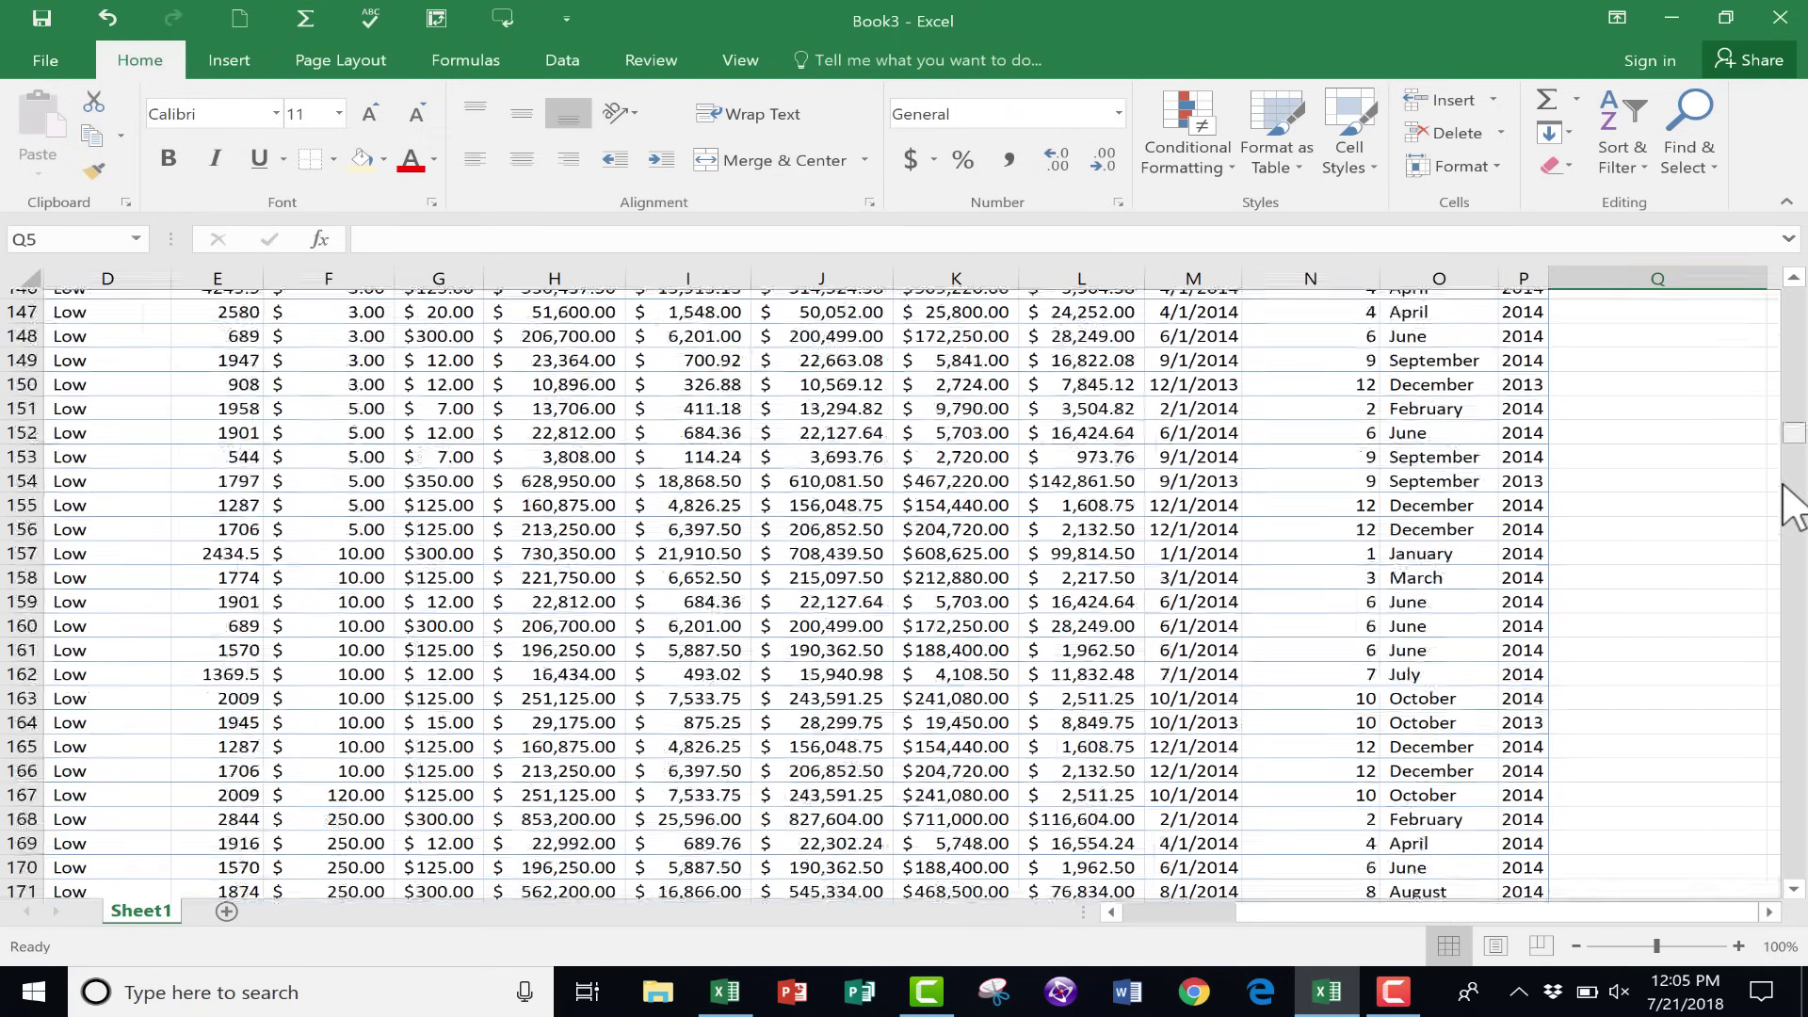
{"action": "scroll", "coordinate": [1786, 615], "scroll_direction": "down", "scroll_amount": 20}
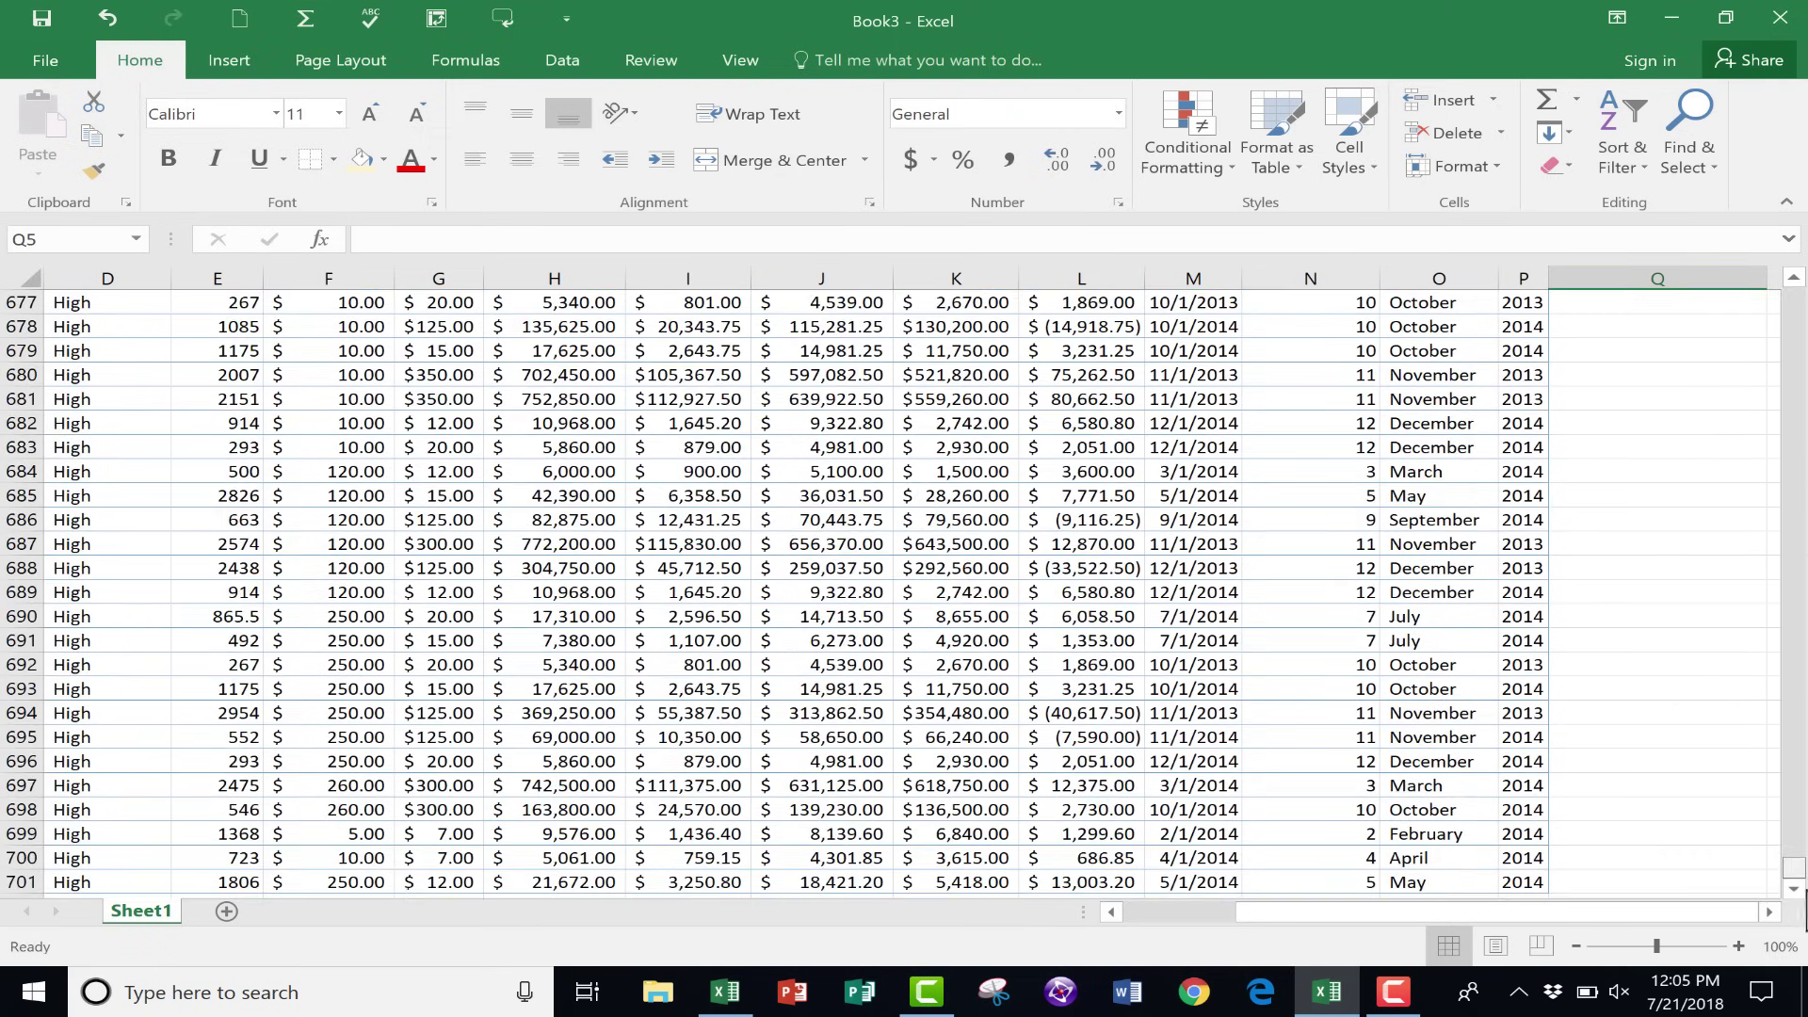
{"action": "left_click_drag", "start_coordinate": [1614, 912], "coordinate": [1338, 912]}
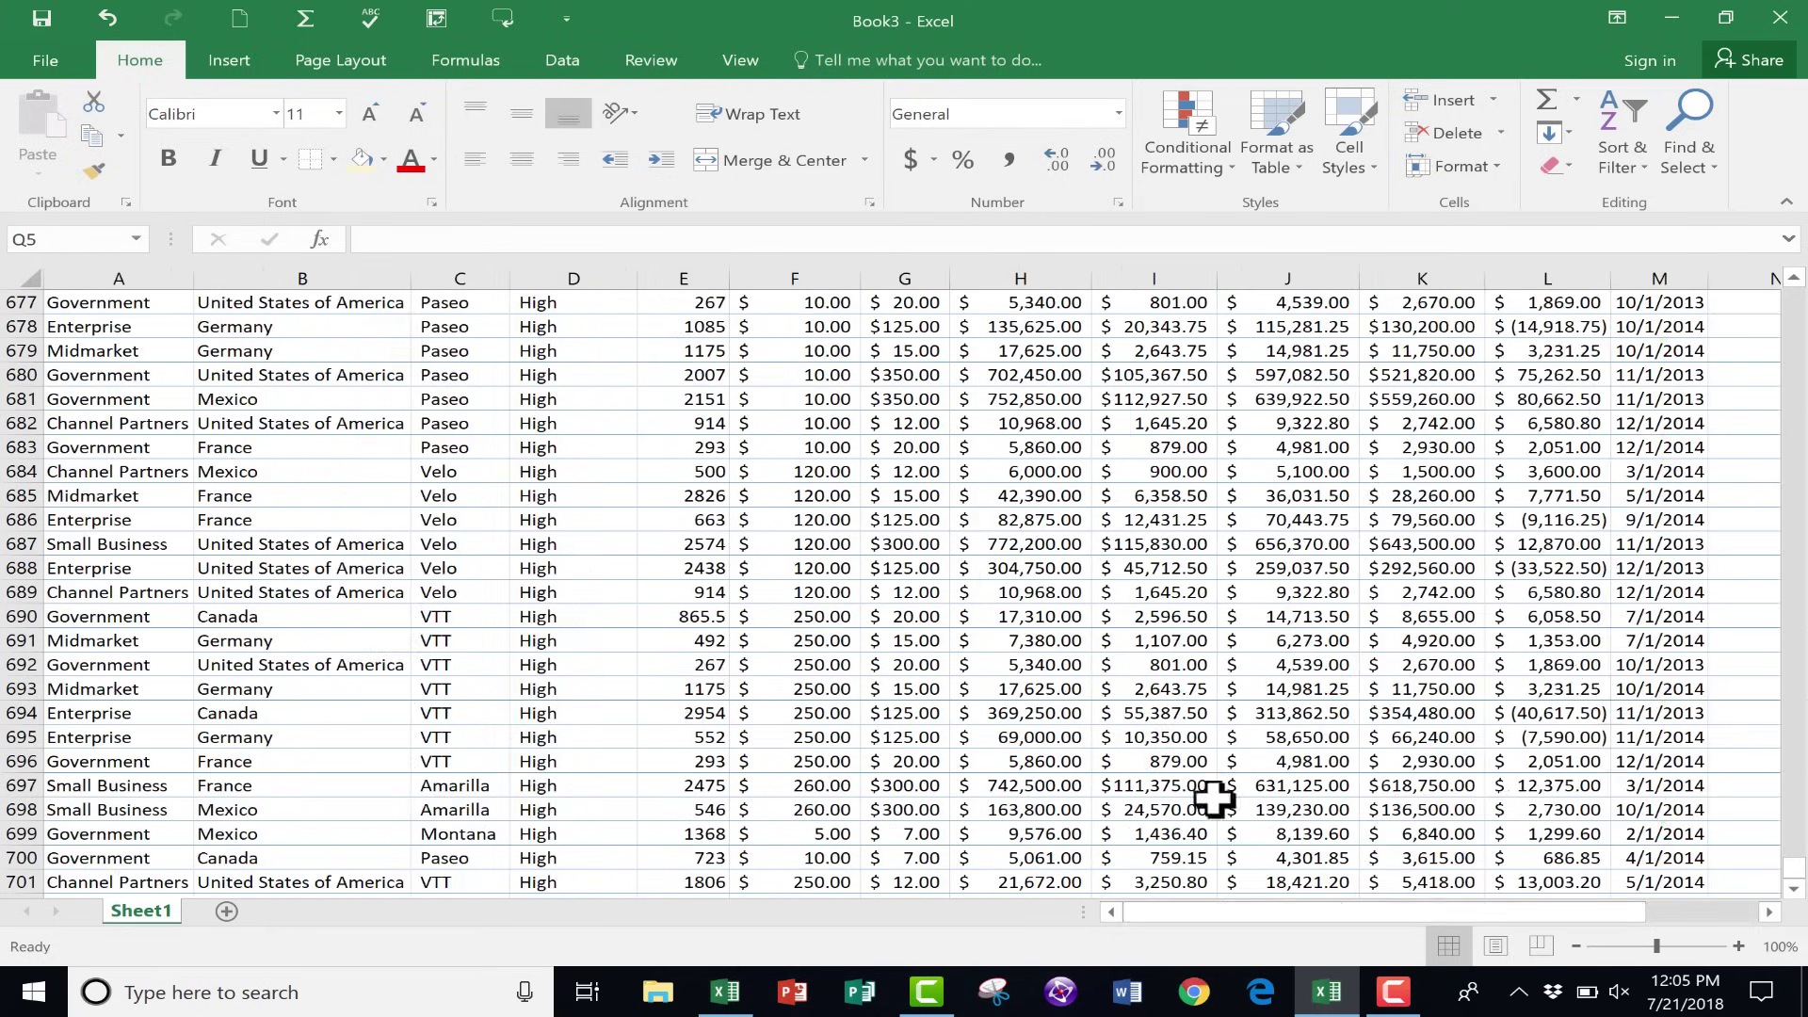
{"action": "scroll", "coordinate": [1796, 876], "scroll_direction": "down", "scroll_amount": 4}
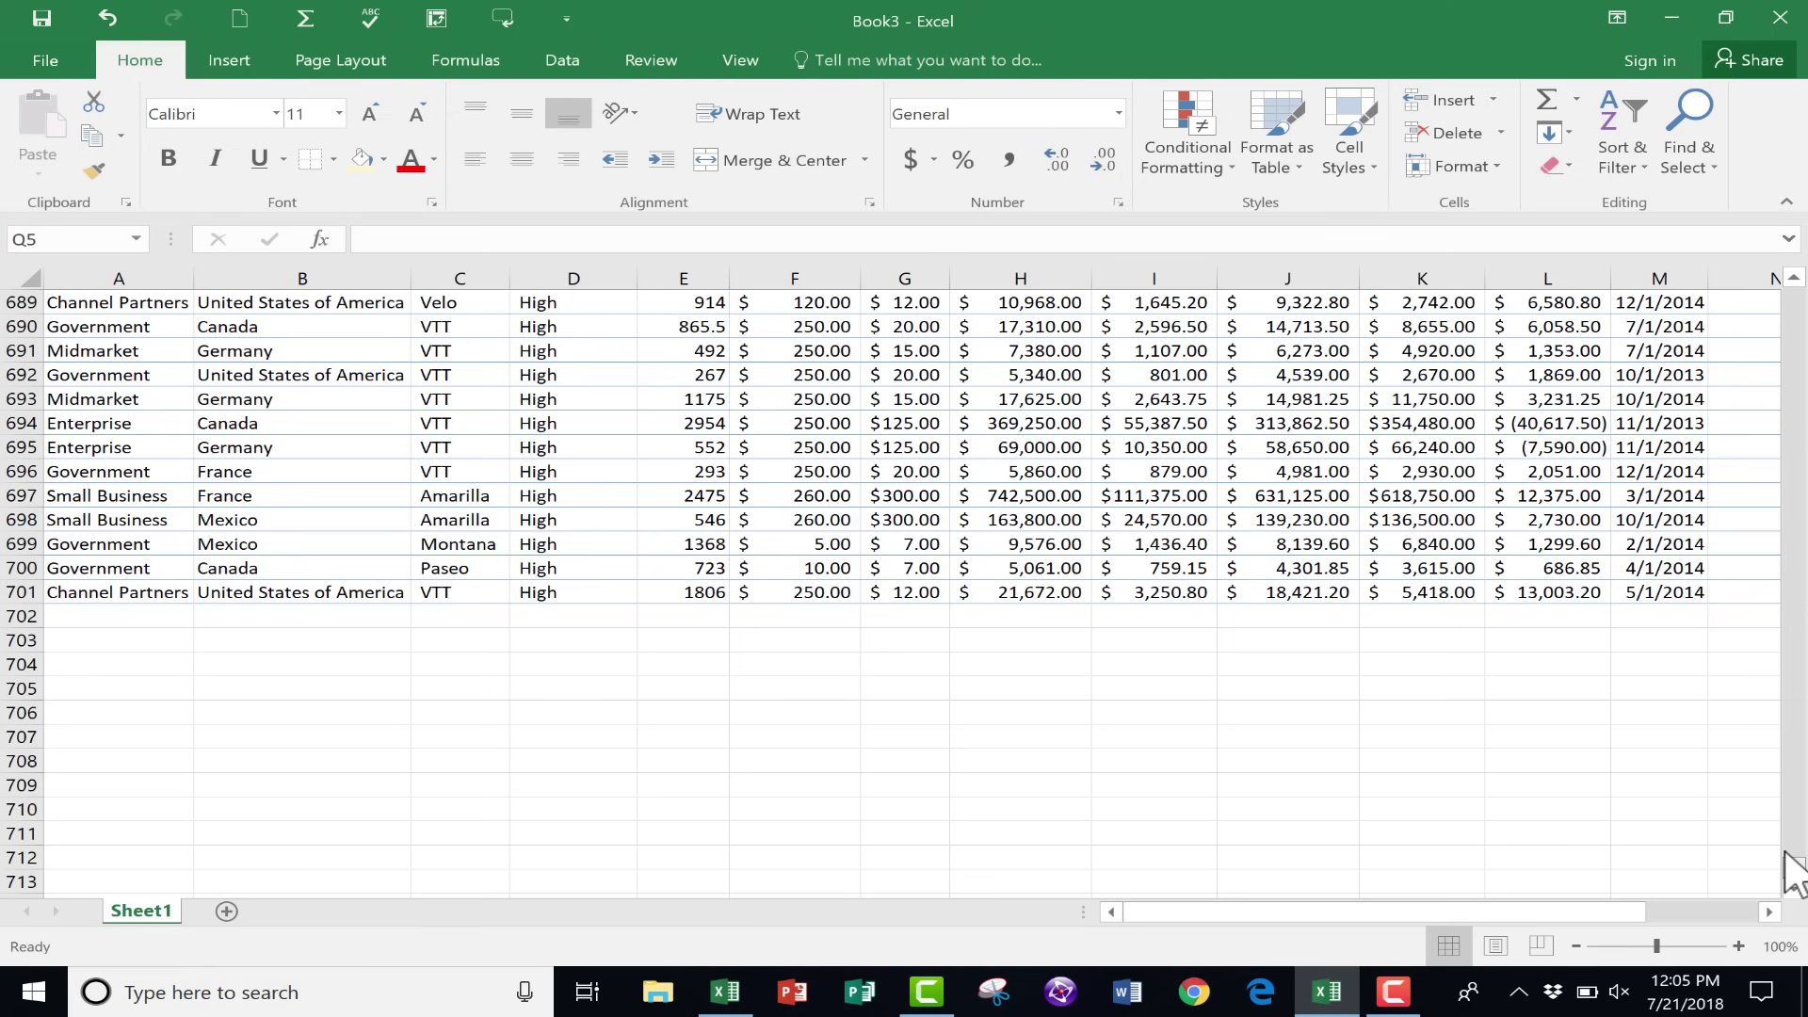
{"action": "scroll", "coordinate": [1794, 871], "scroll_direction": "up", "scroll_amount": 20}
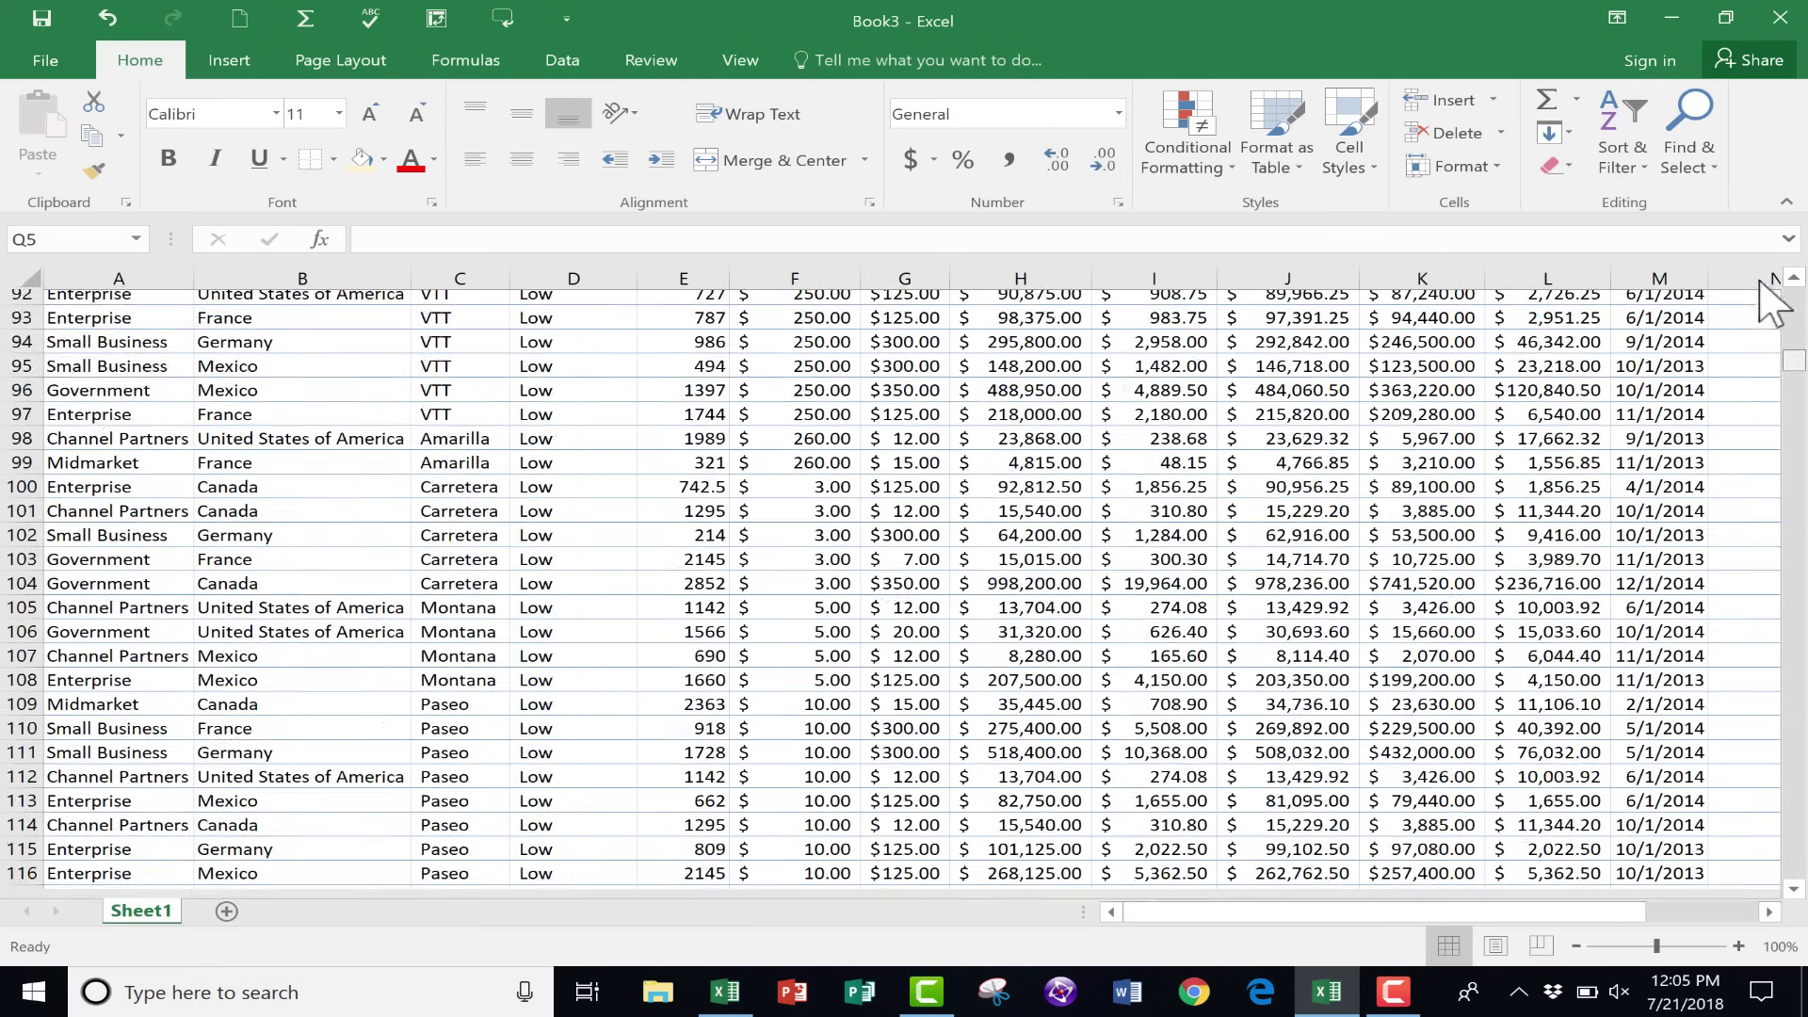
{"action": "scroll", "coordinate": [1771, 302], "scroll_direction": "up", "scroll_amount": 20}
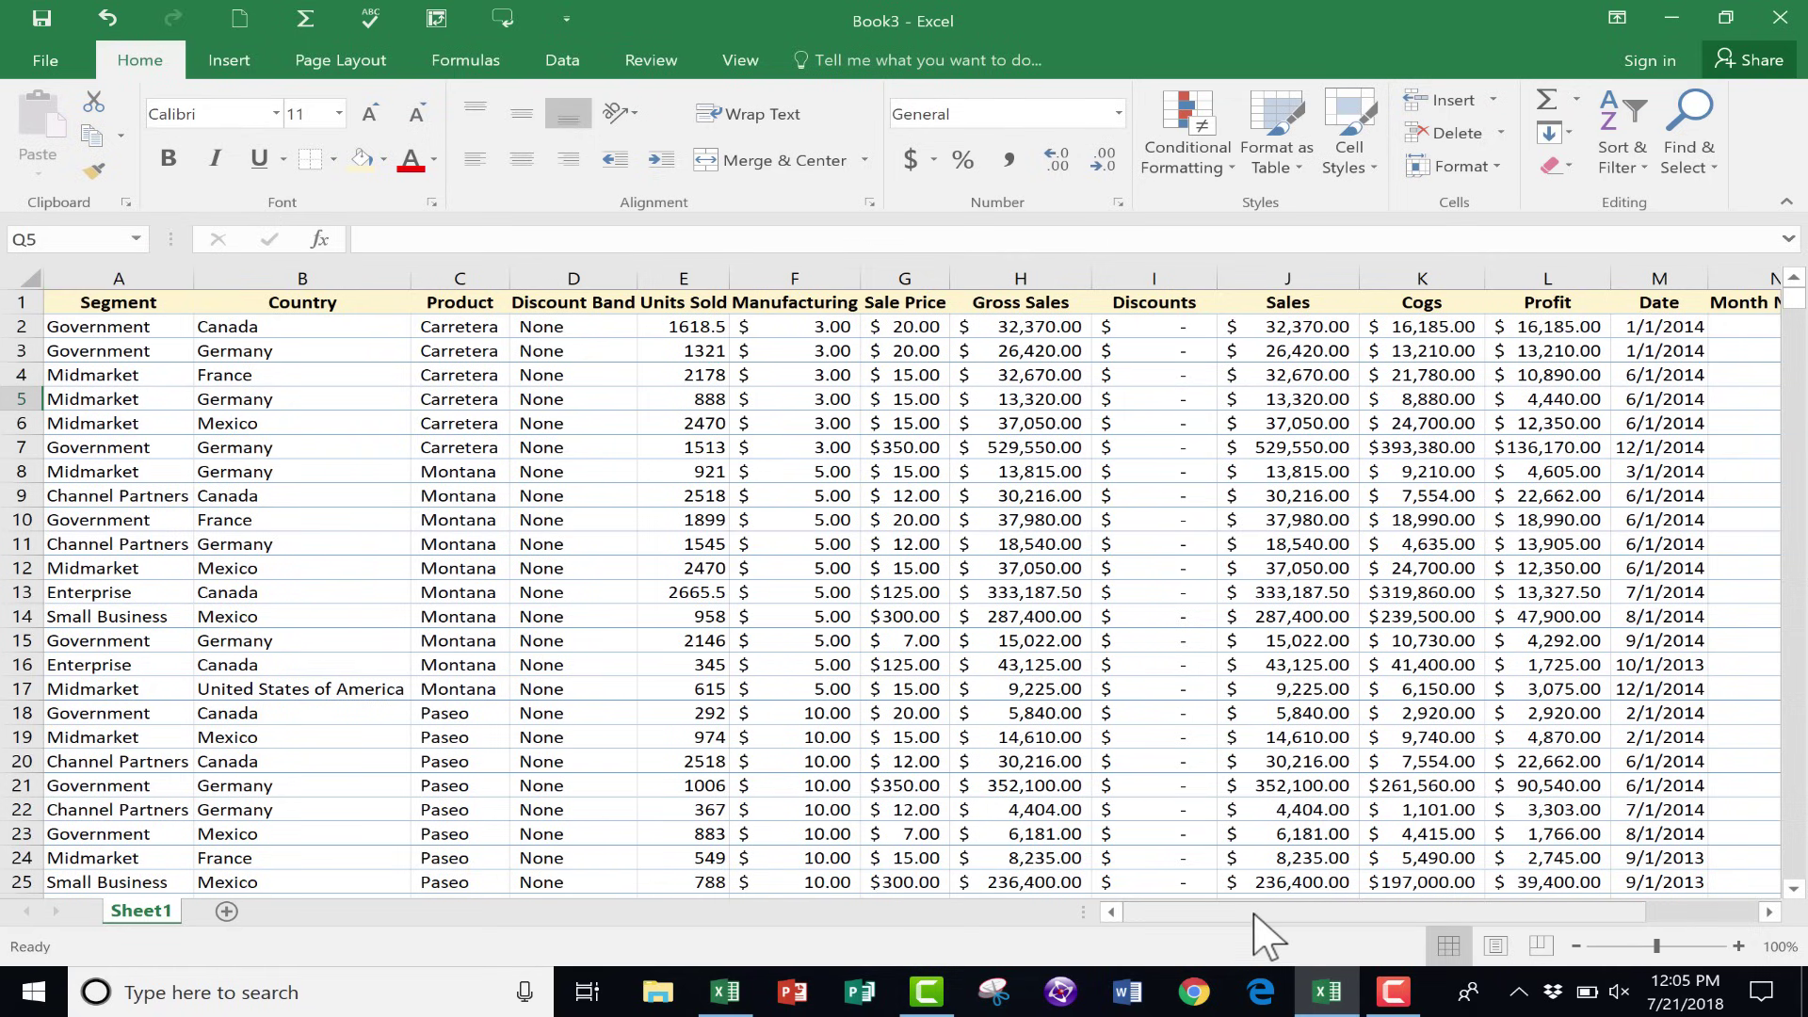
{"action": "left_click_drag", "start_coordinate": [1254, 912], "coordinate": [1365, 911]}
{"action": "double_click", "coordinate": [1733, 326]}
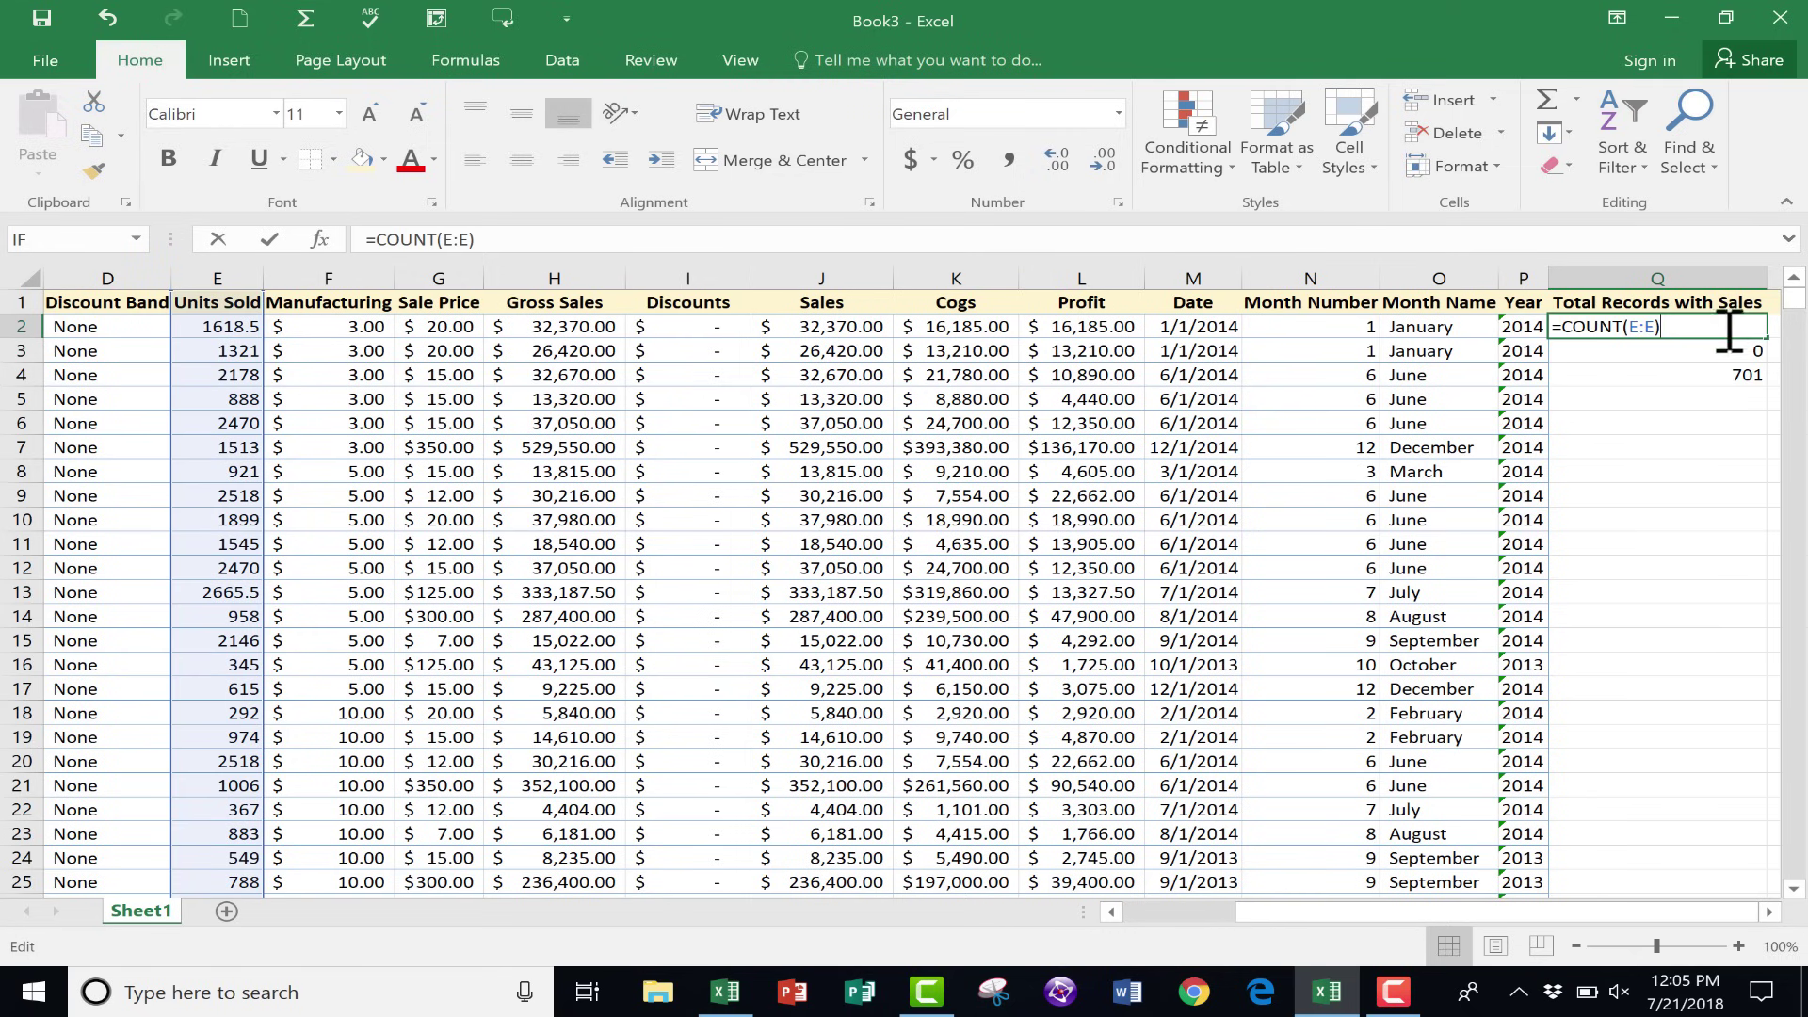
{"action": "key", "text": "ctrl+Return"}
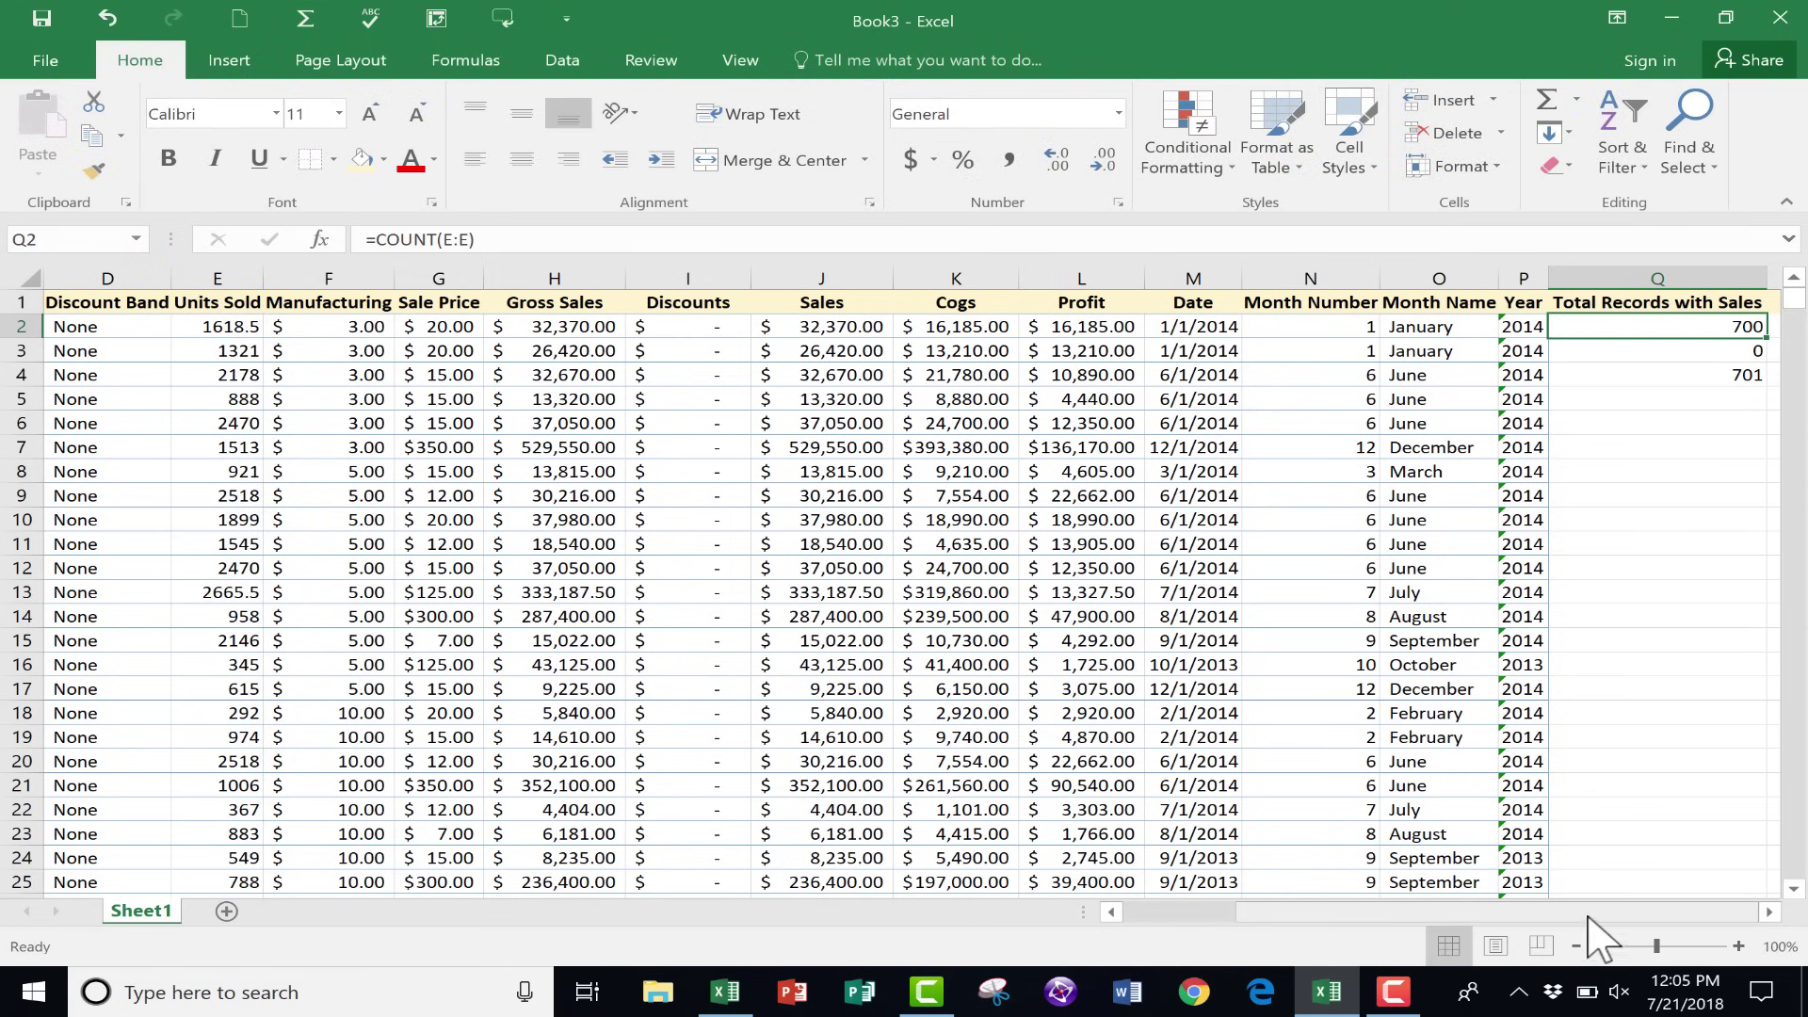
{"action": "left_click_drag", "start_coordinate": [1368, 912], "coordinate": [1256, 911]}
{"action": "left_click", "coordinate": [682, 275]}
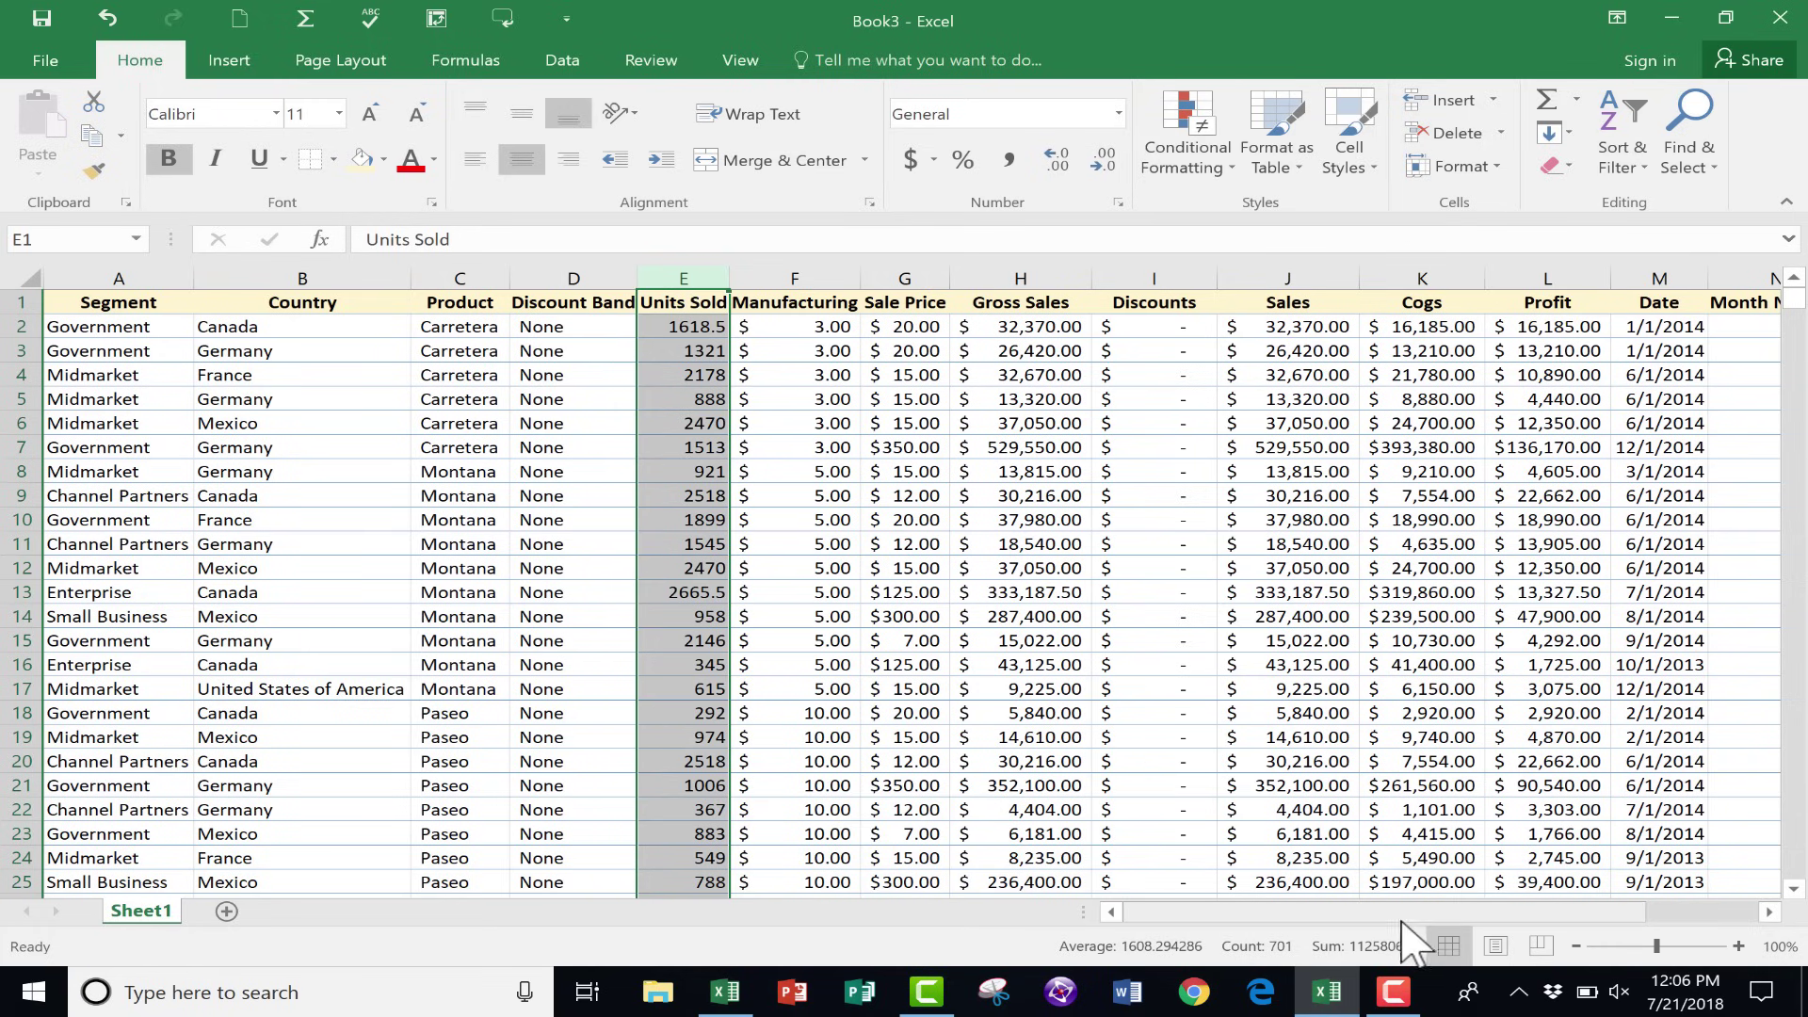
{"action": "left_click_drag", "start_coordinate": [1408, 912], "coordinate": [1715, 931]}
{"action": "scroll", "coordinate": [1740, 585], "scroll_direction": "down", "scroll_amount": 5}
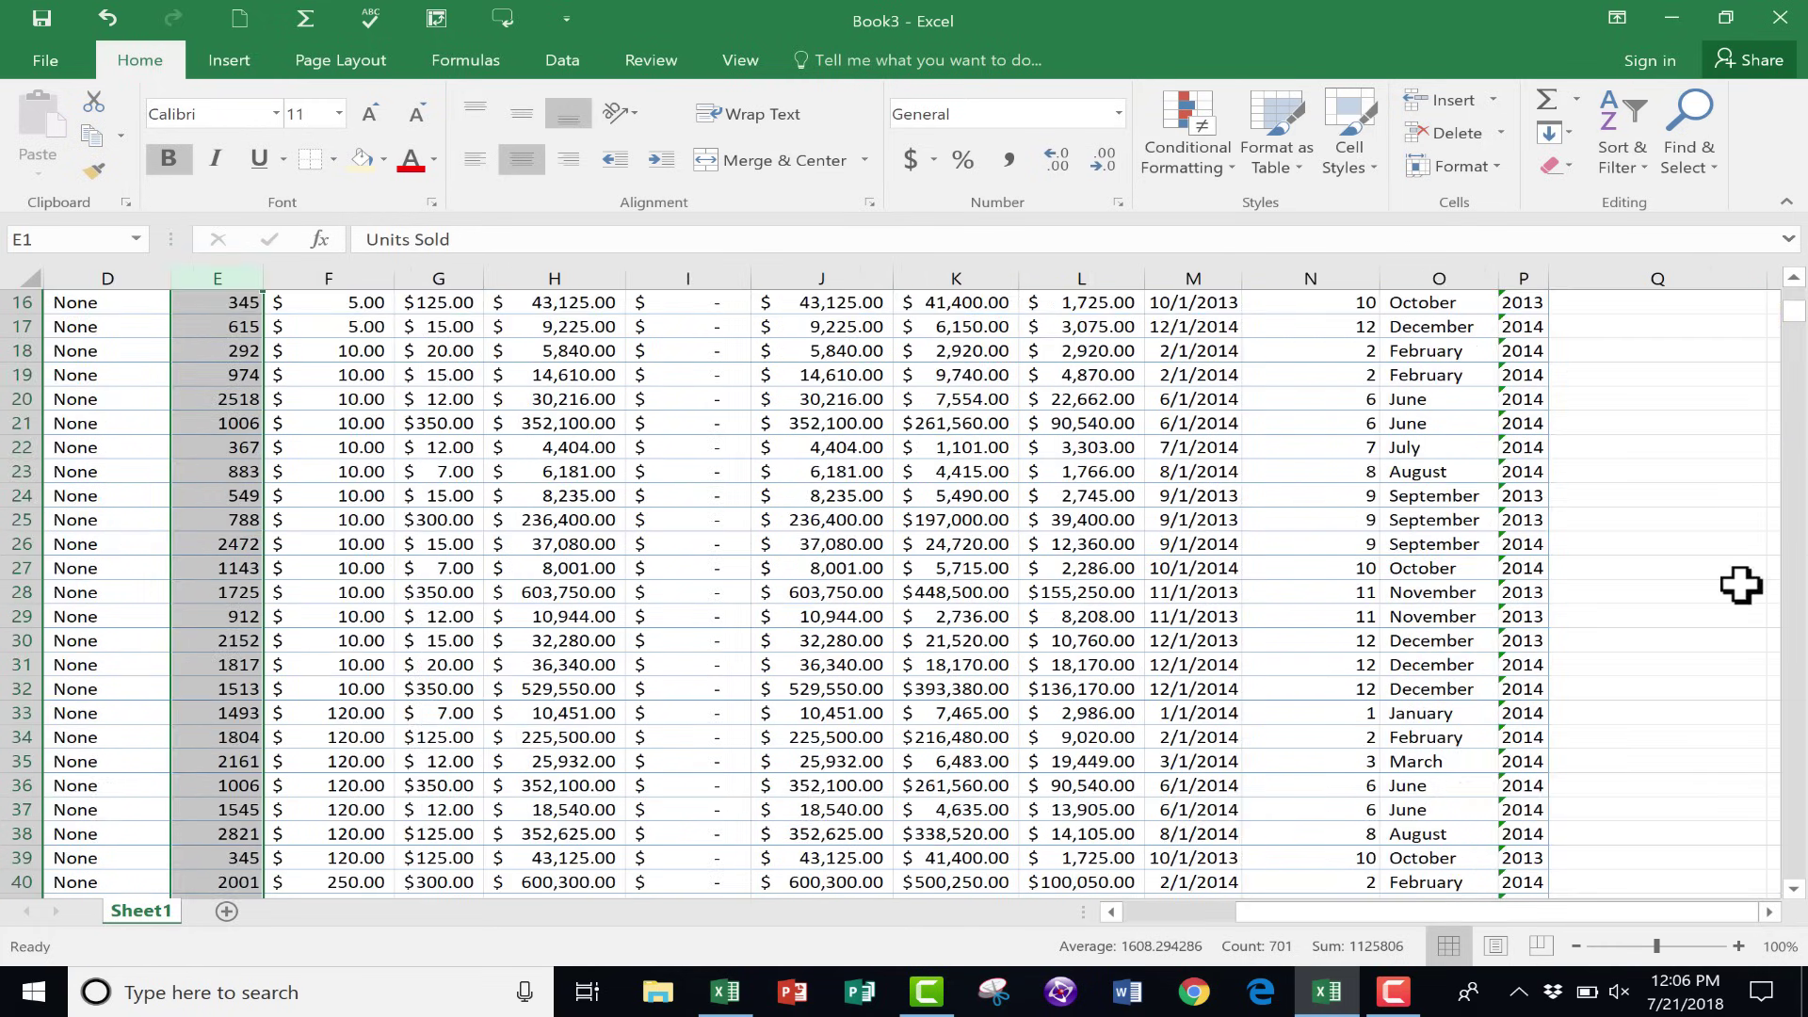
{"action": "scroll", "coordinate": [1750, 395], "scroll_direction": "up", "scroll_amount": 5}
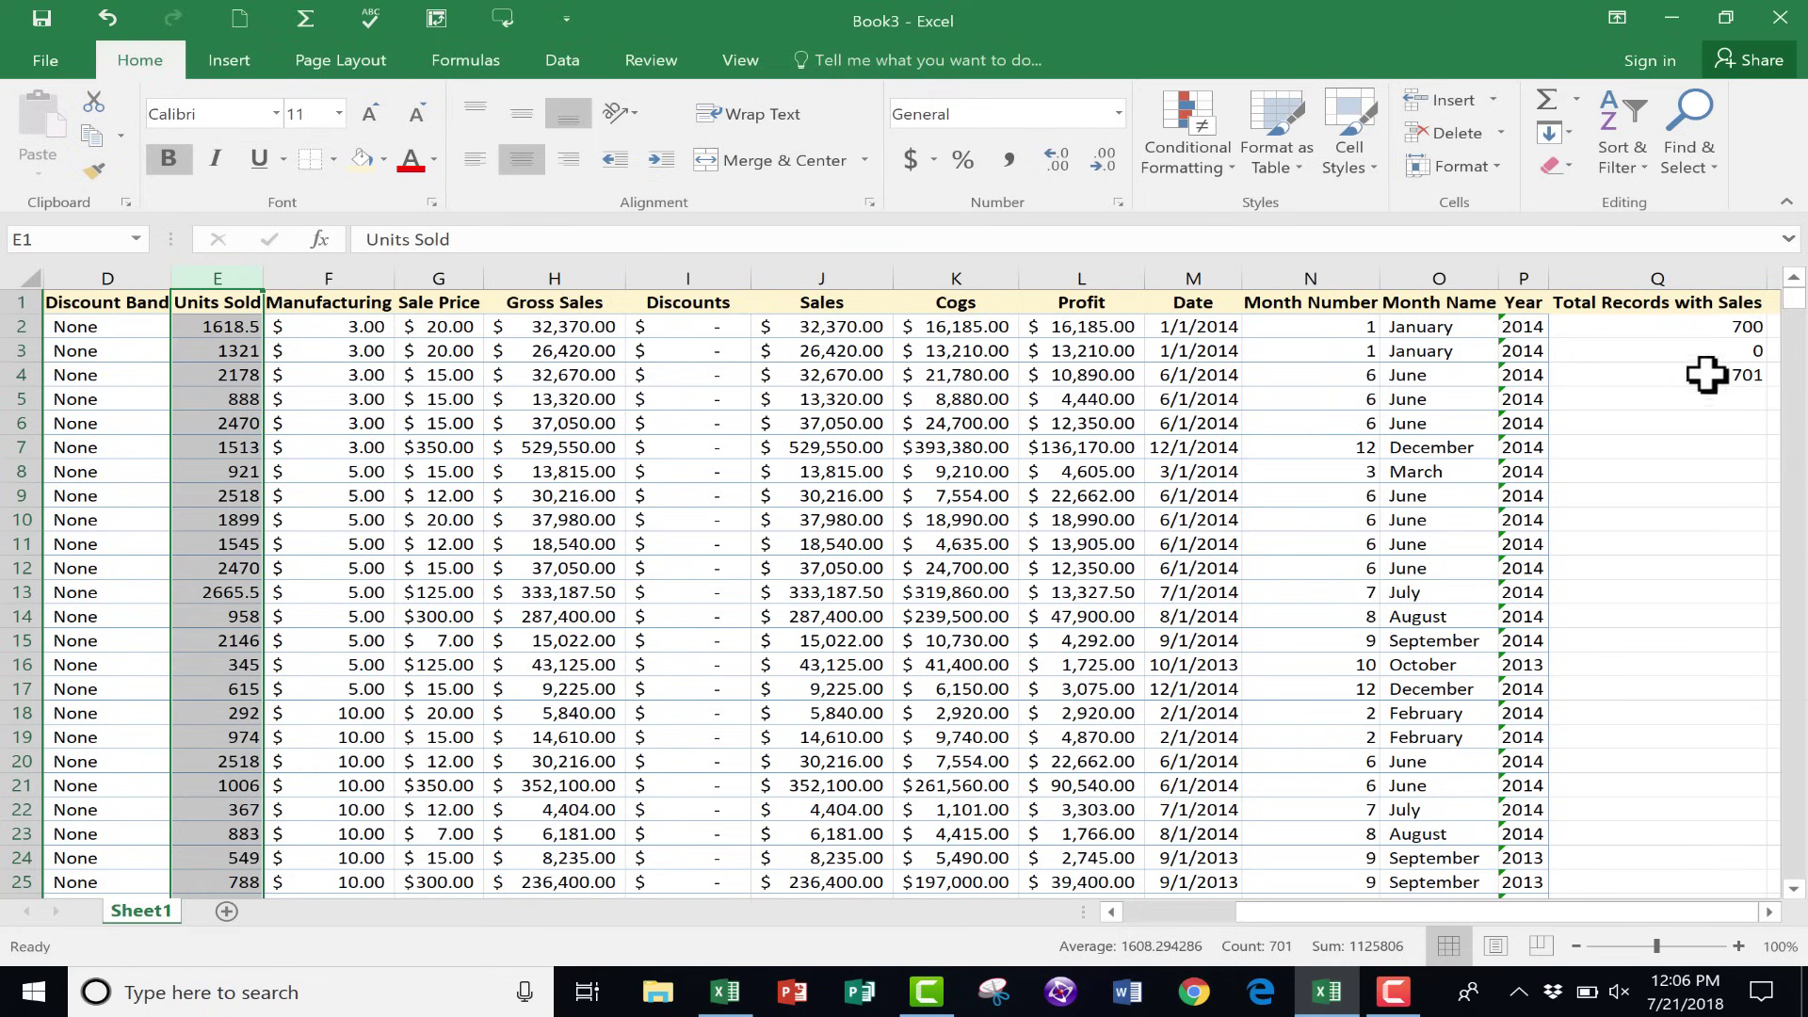
{"action": "left_click", "coordinate": [1684, 323]}
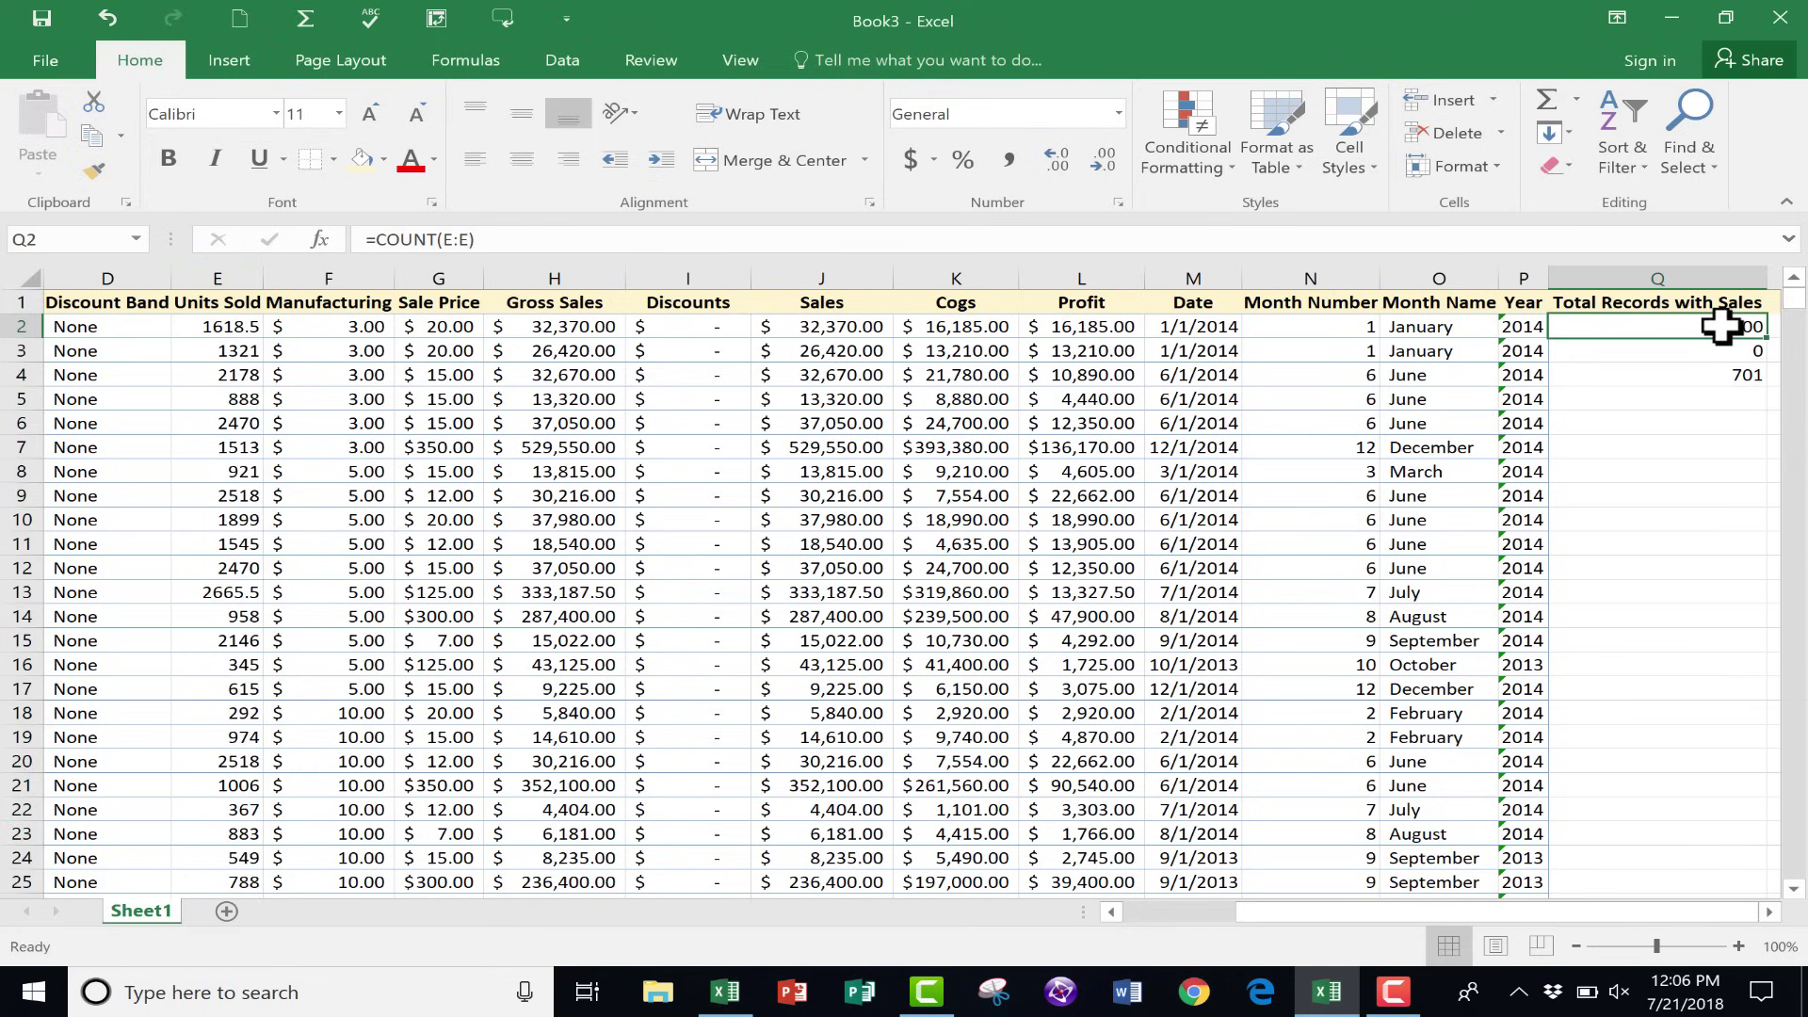
{"action": "double_click", "coordinate": [1736, 325]}
{"action": "double_click", "coordinate": [1736, 377]}
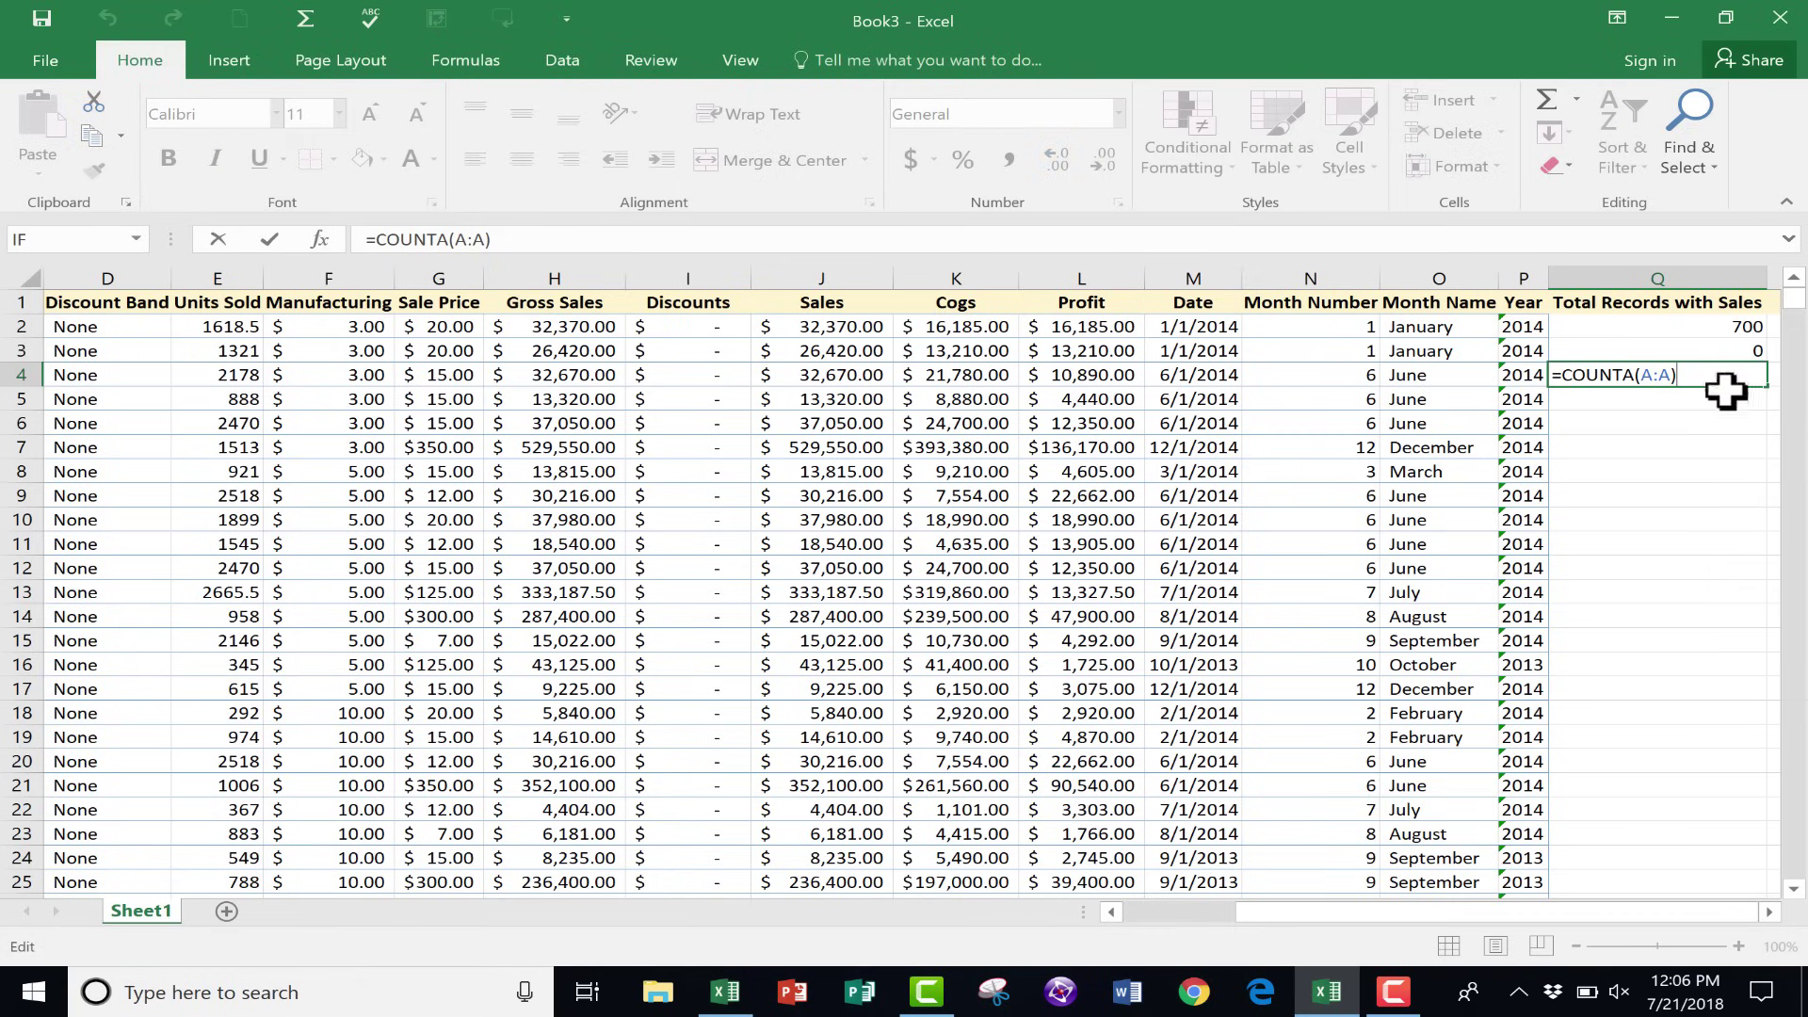
{"action": "left_click", "coordinate": [1729, 520]}
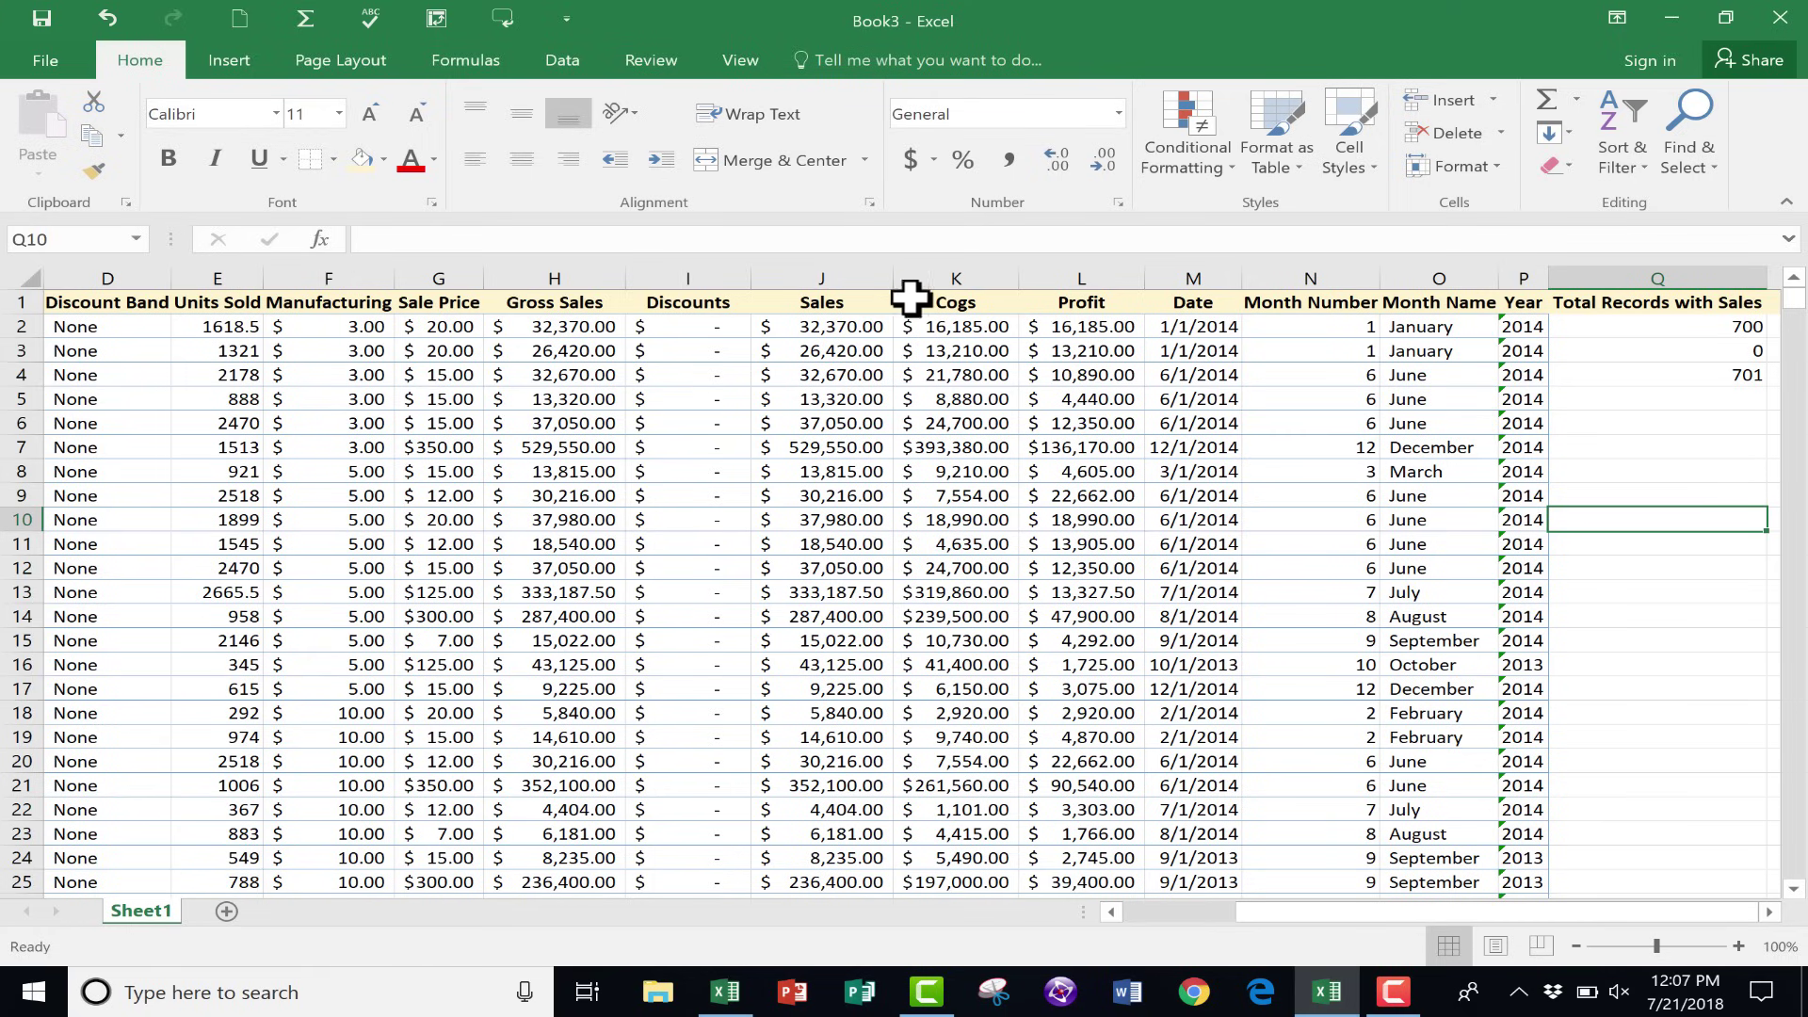
{"action": "left_click", "coordinate": [547, 275]}
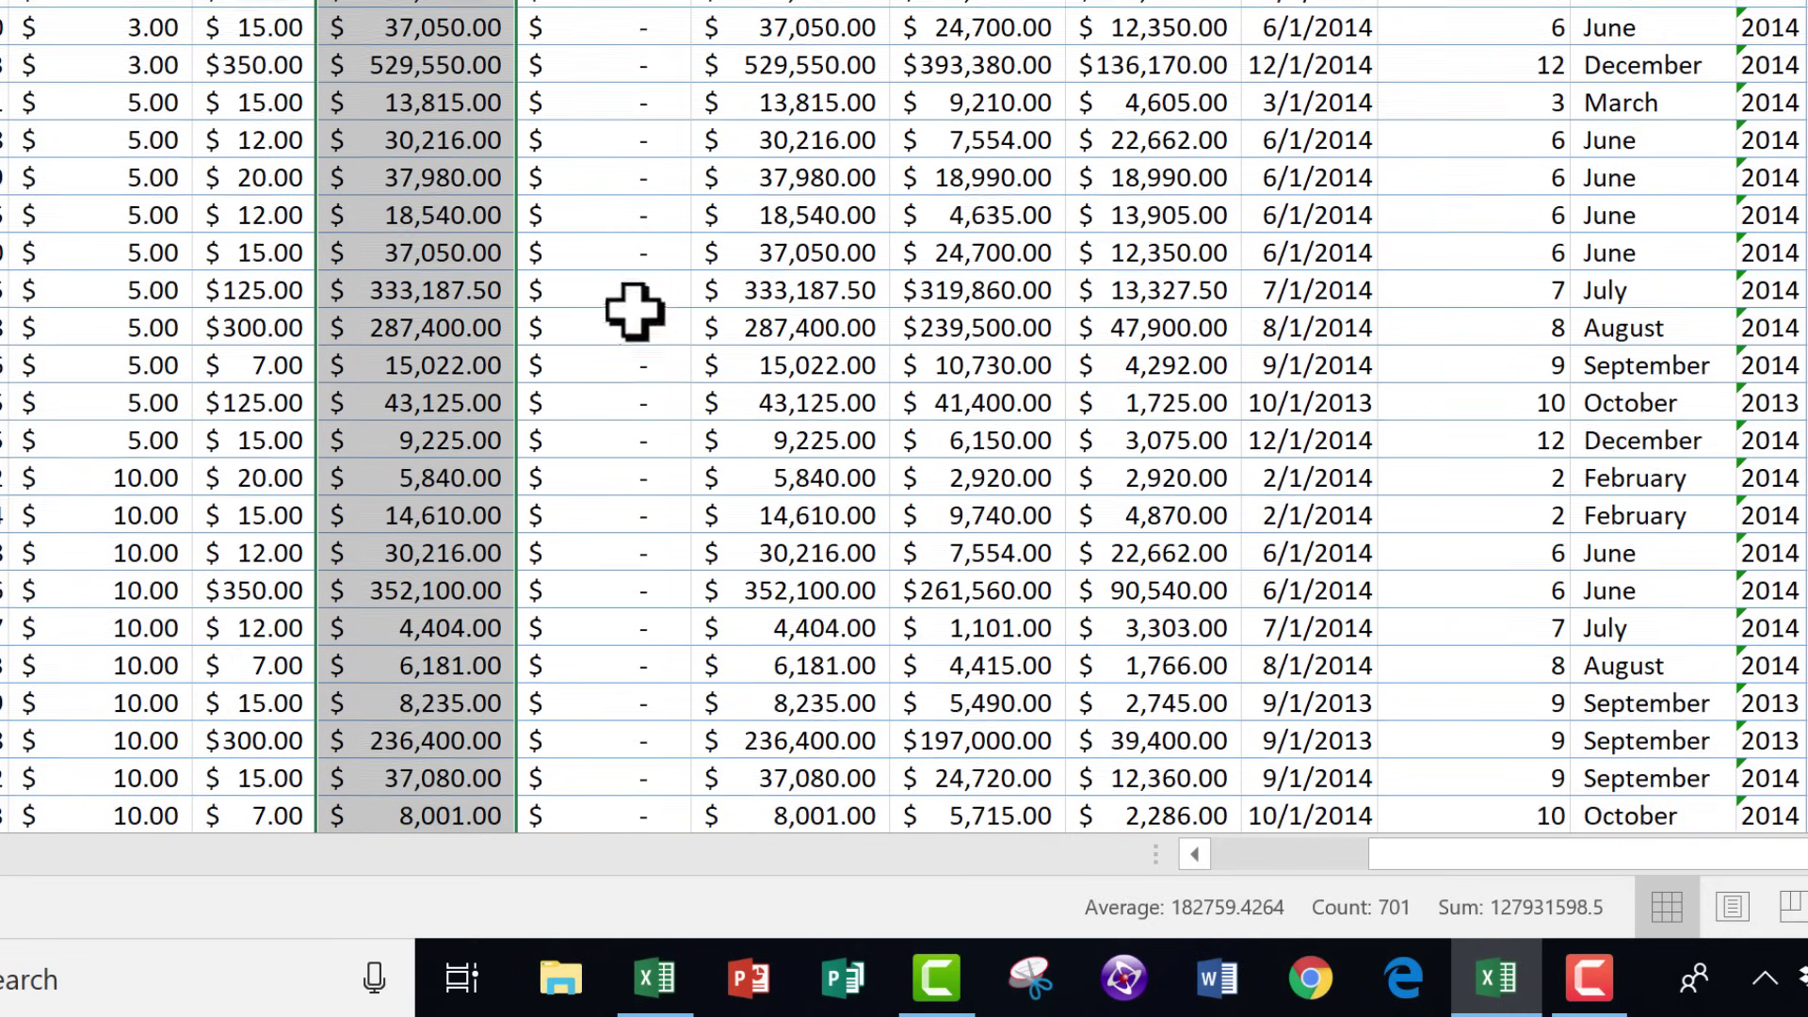
{"action": "scroll", "coordinate": [634, 310], "scroll_direction": "down", "scroll_amount": 3}
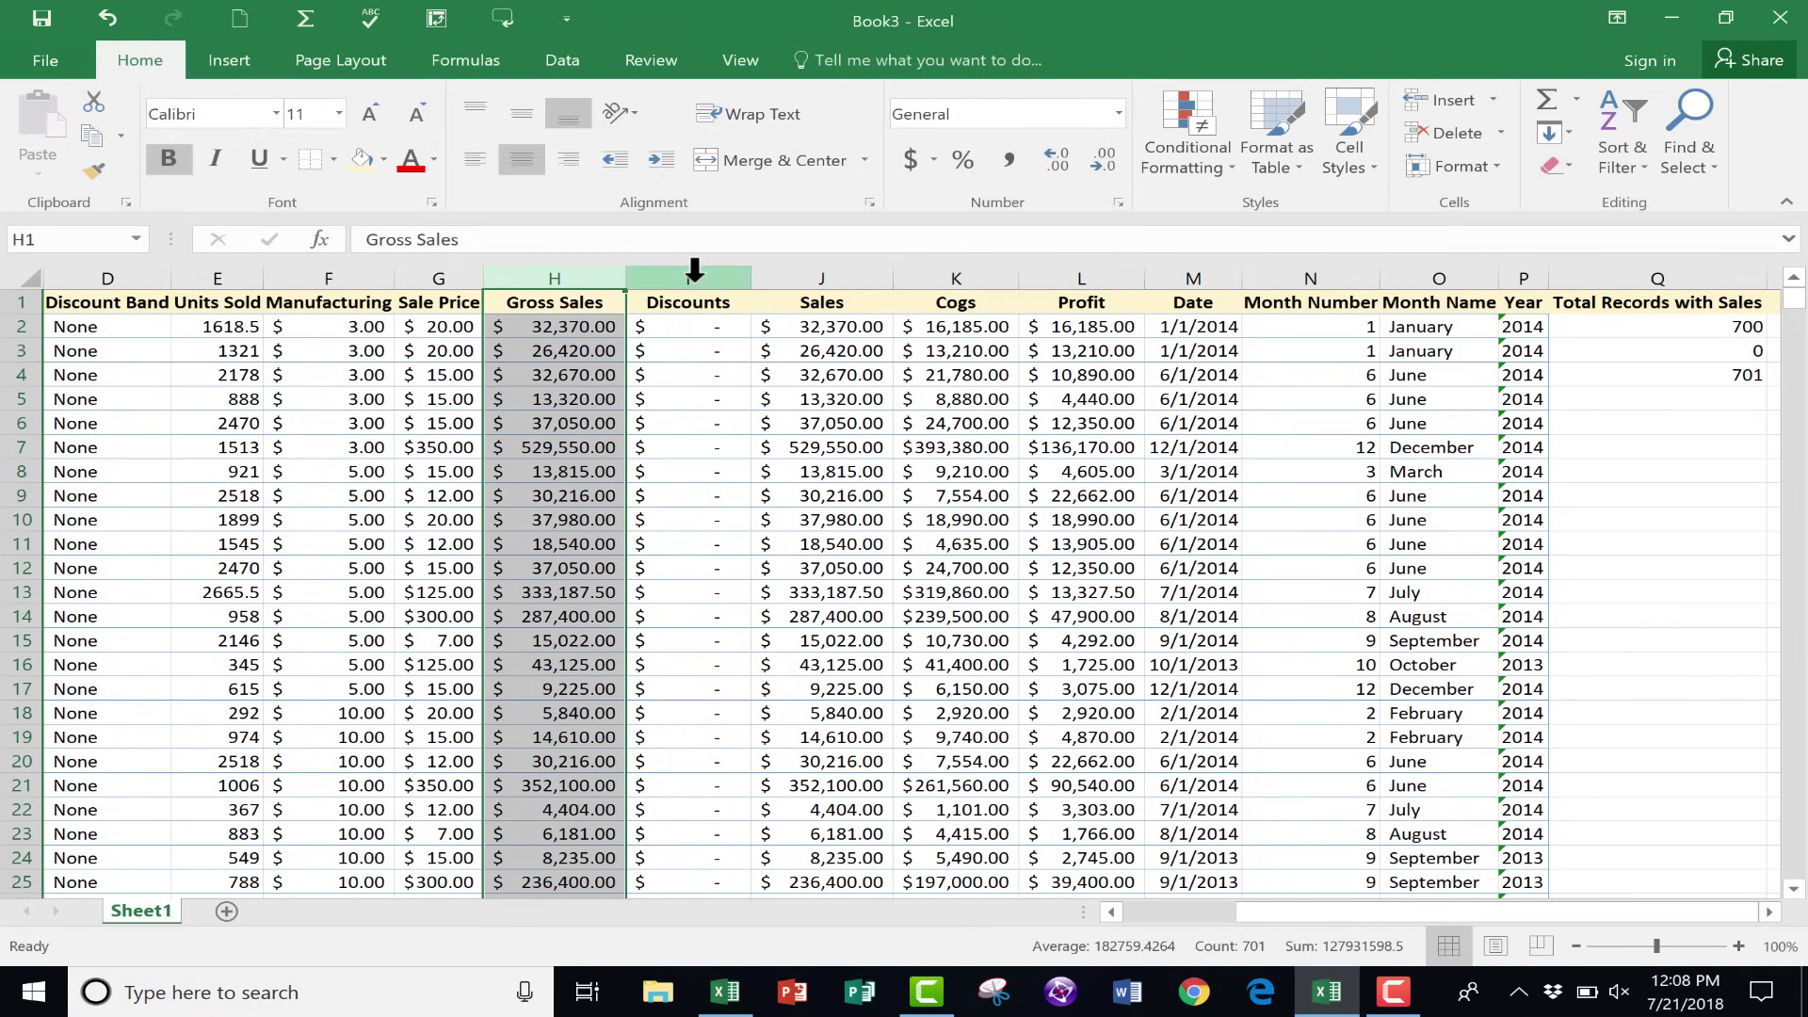
{"action": "left_click", "coordinate": [694, 271]}
{"action": "left_click", "coordinate": [836, 271]}
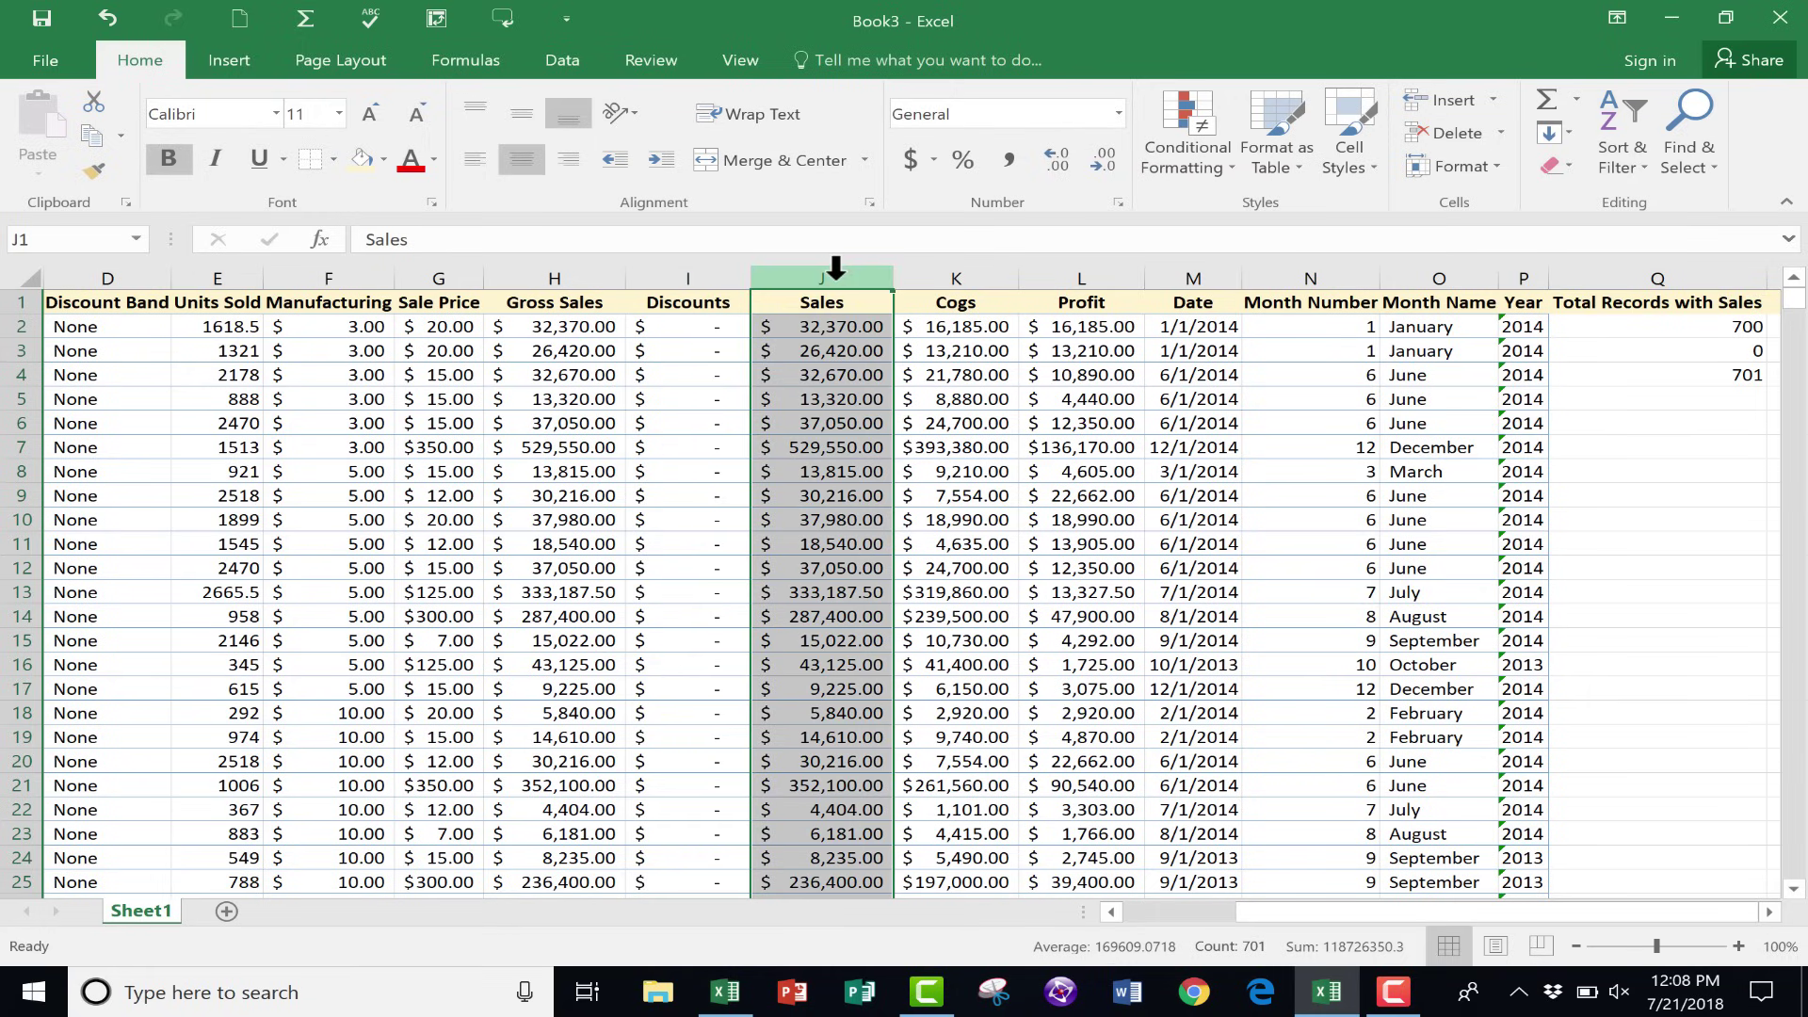
{"action": "left_click", "coordinate": [1006, 271]}
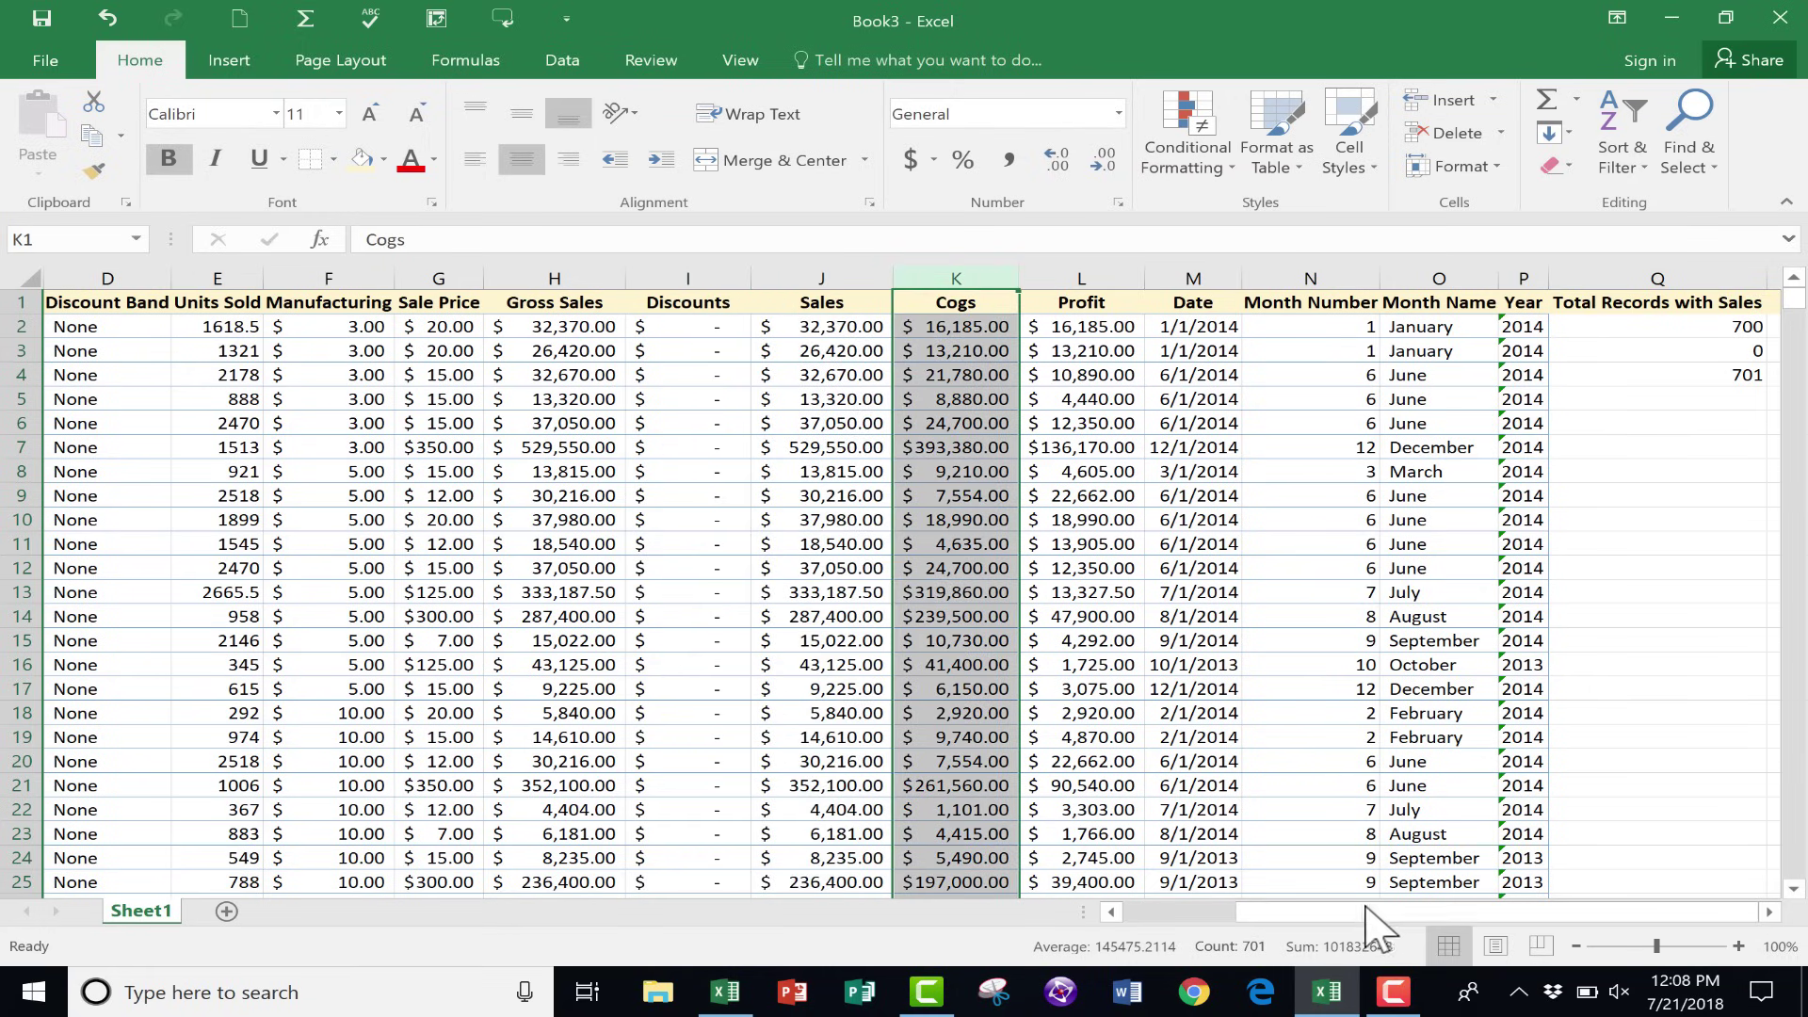
{"action": "left_click", "coordinate": [1224, 912]}
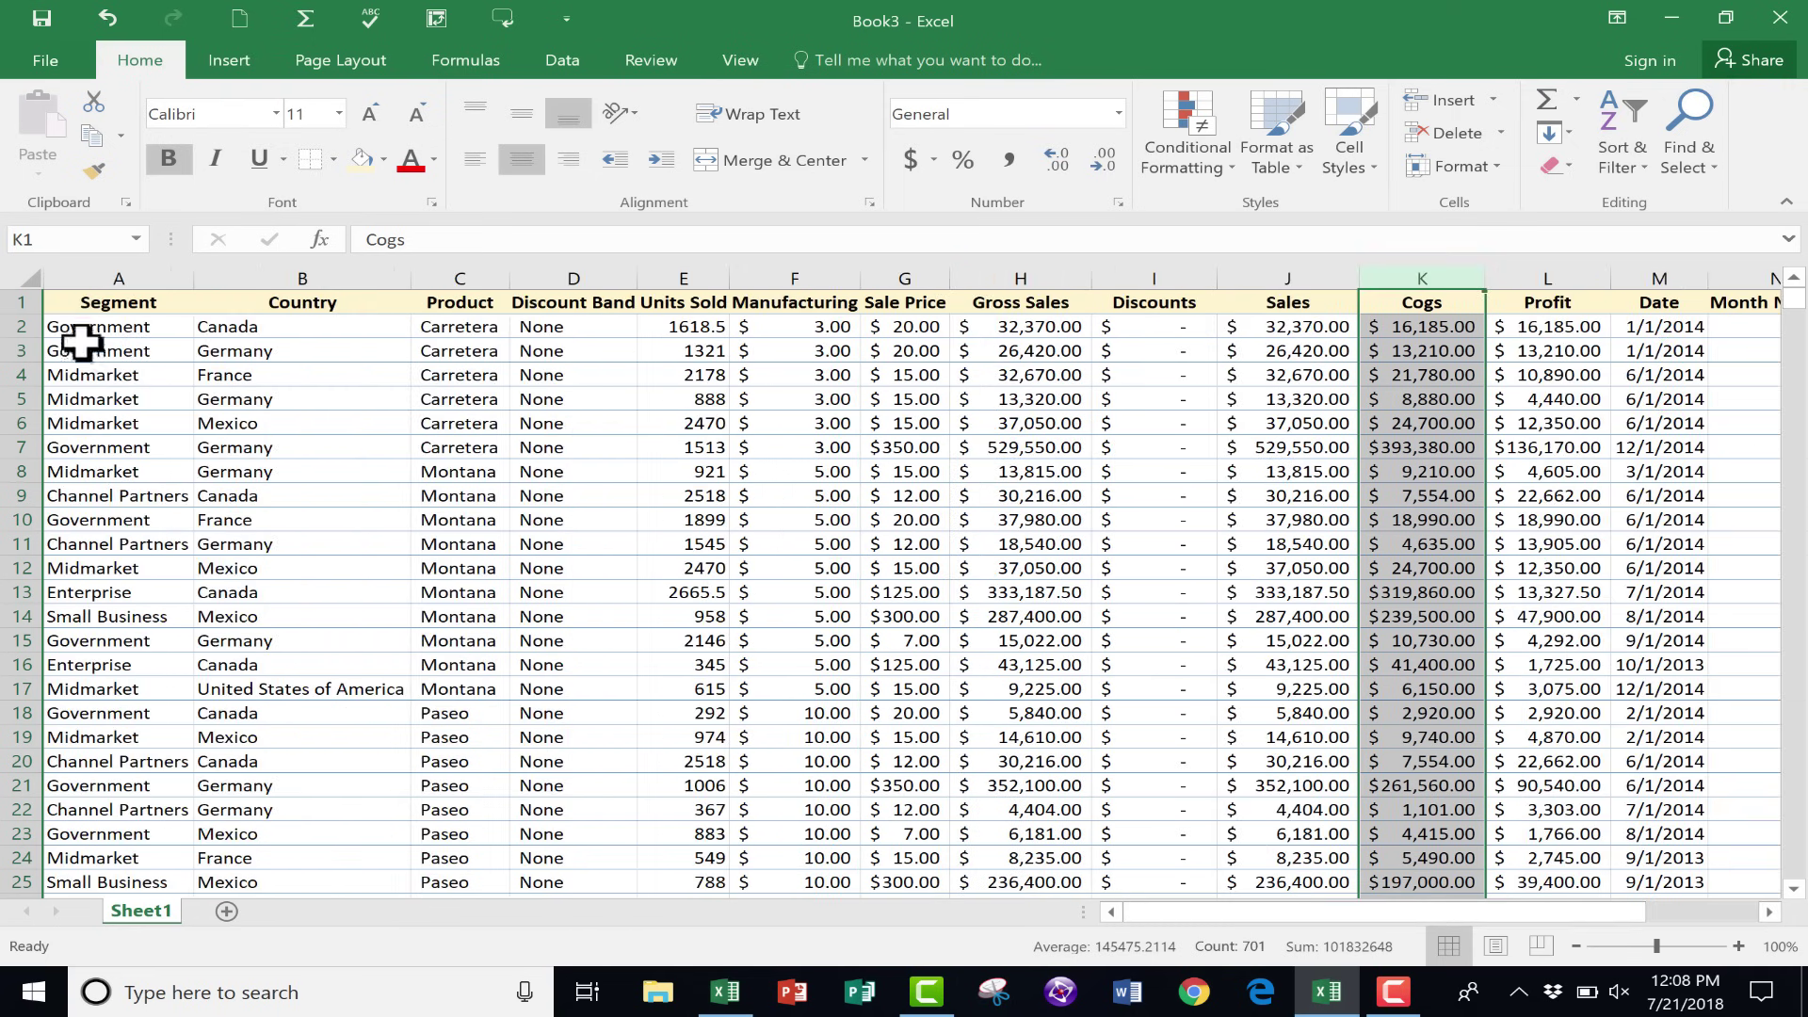
{"action": "left_click", "coordinate": [286, 275]}
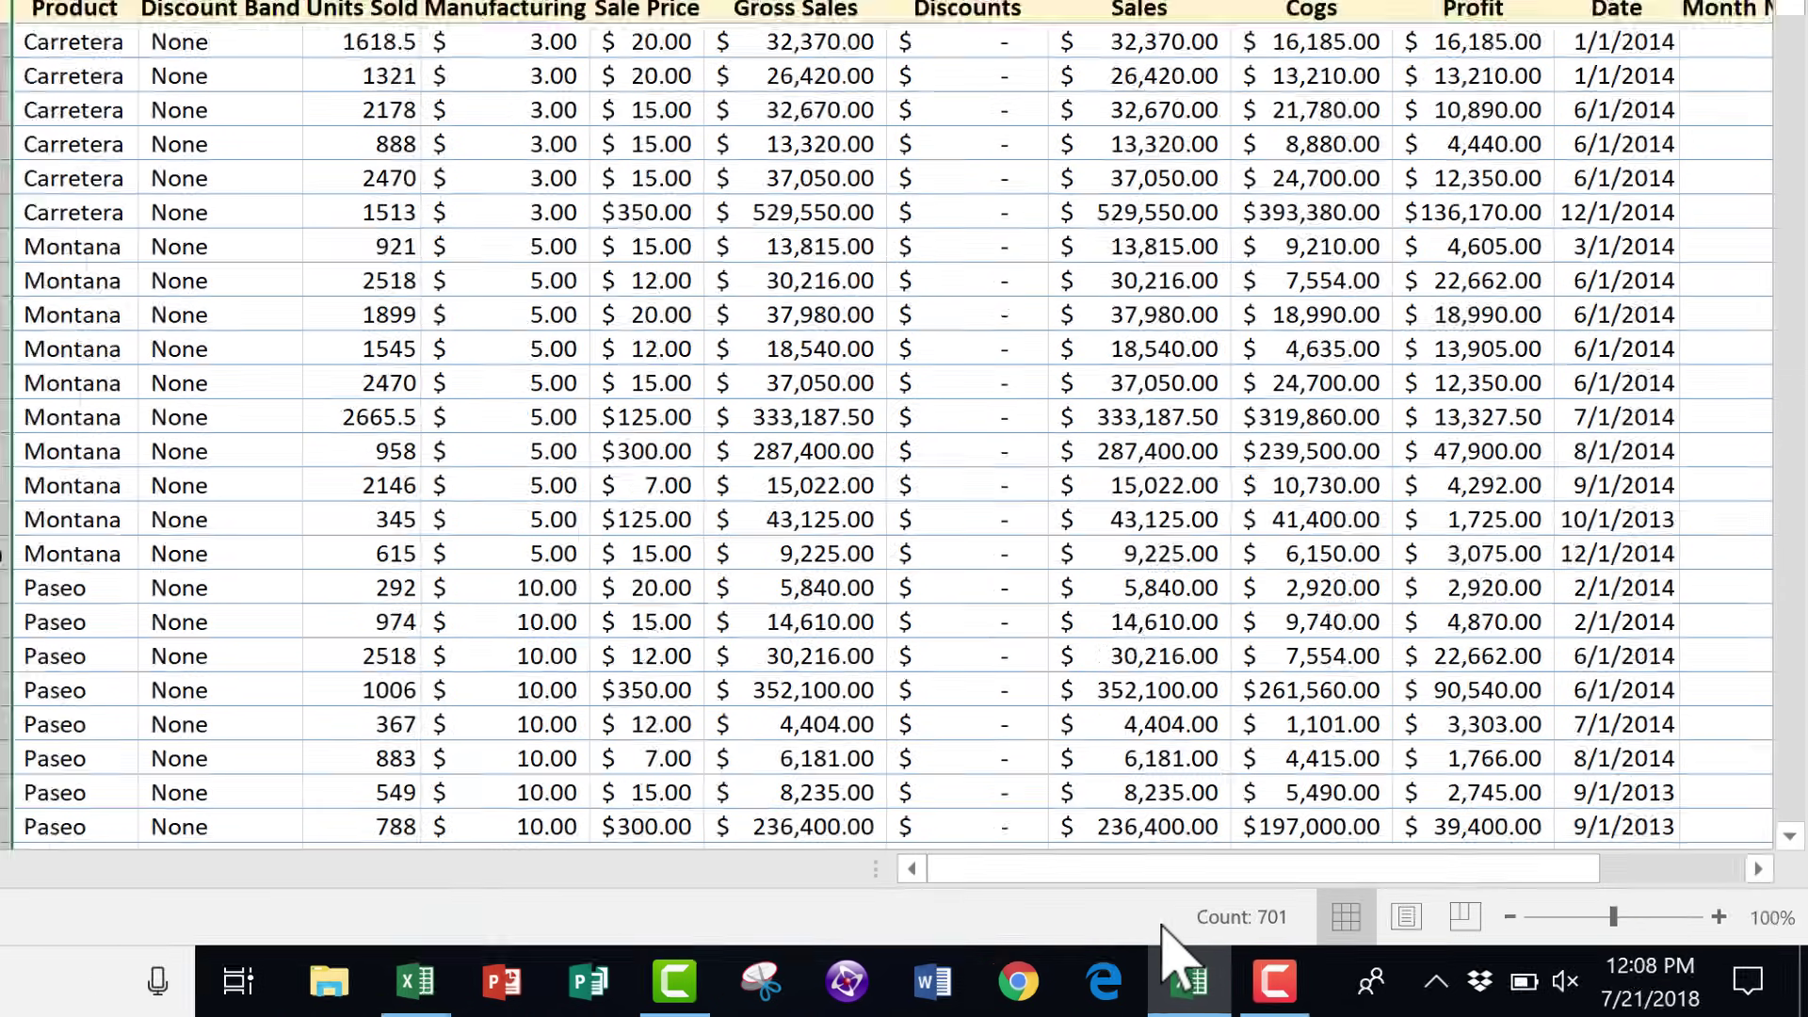
Select the entire Sale Price column G so the status bar shows its statistics.
{"action": "right_click", "coordinate": [1139, 925]}
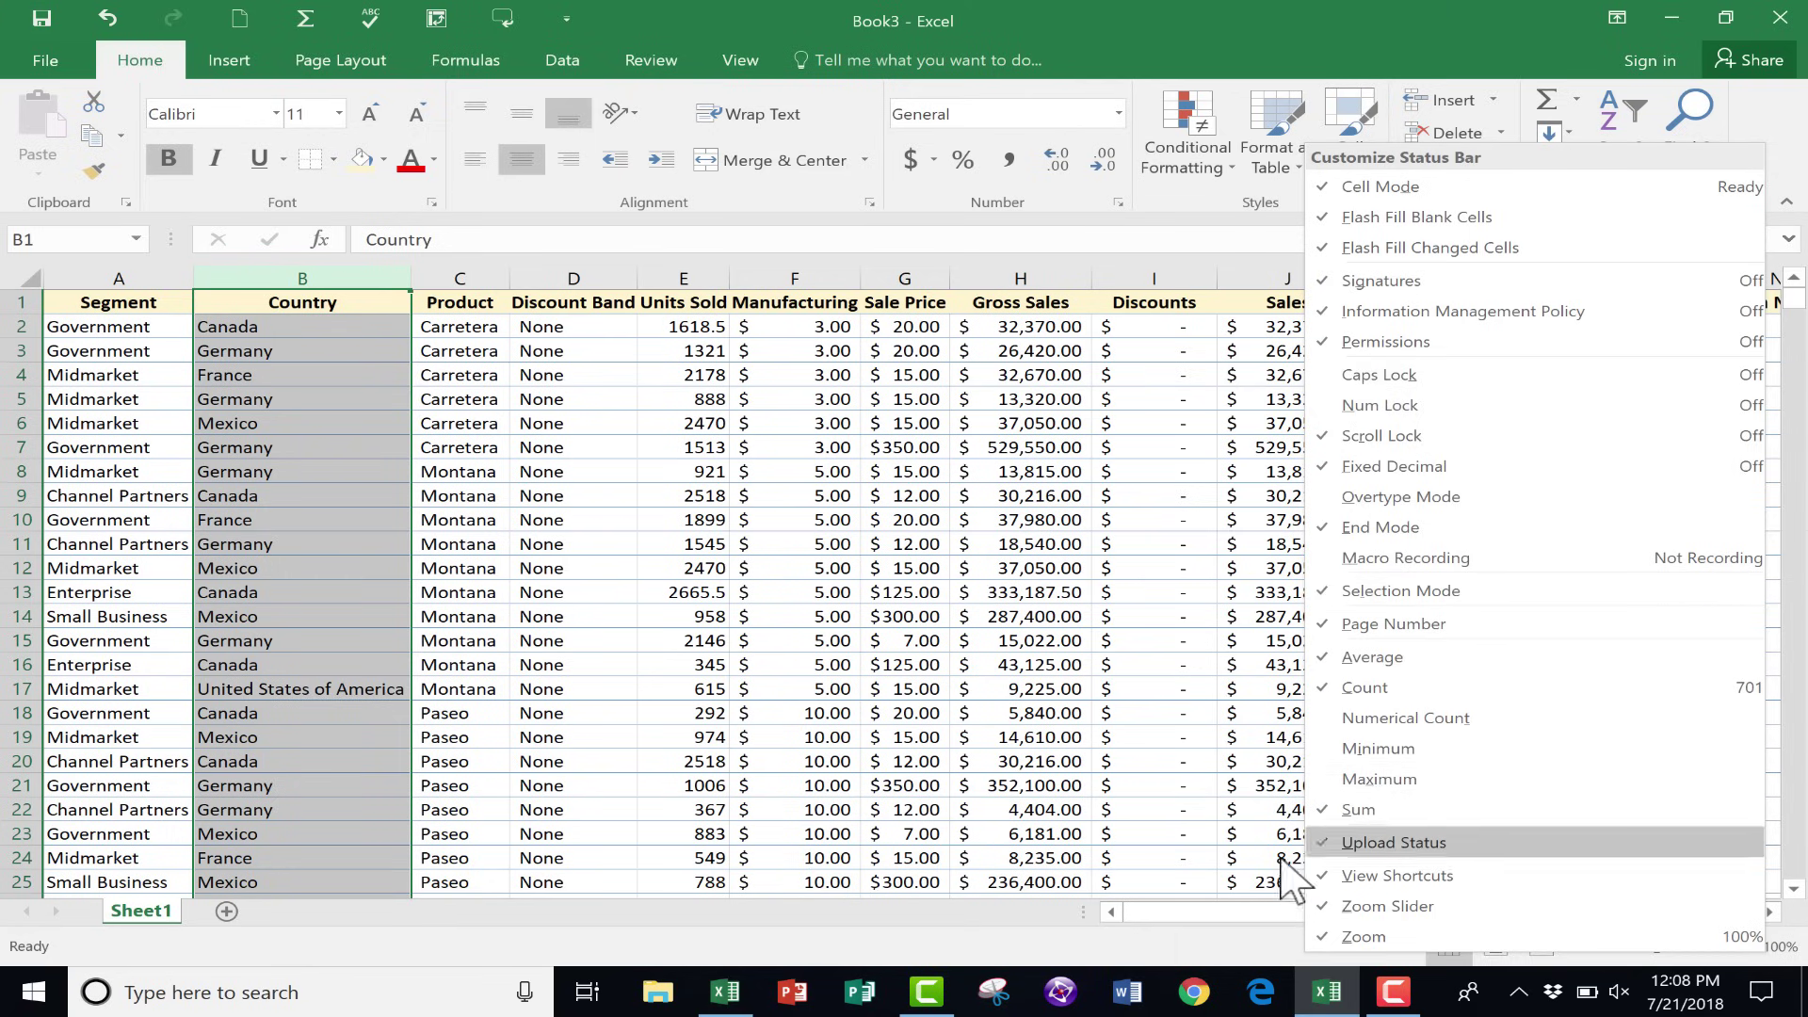
{"action": "left_click", "coordinate": [687, 372]}
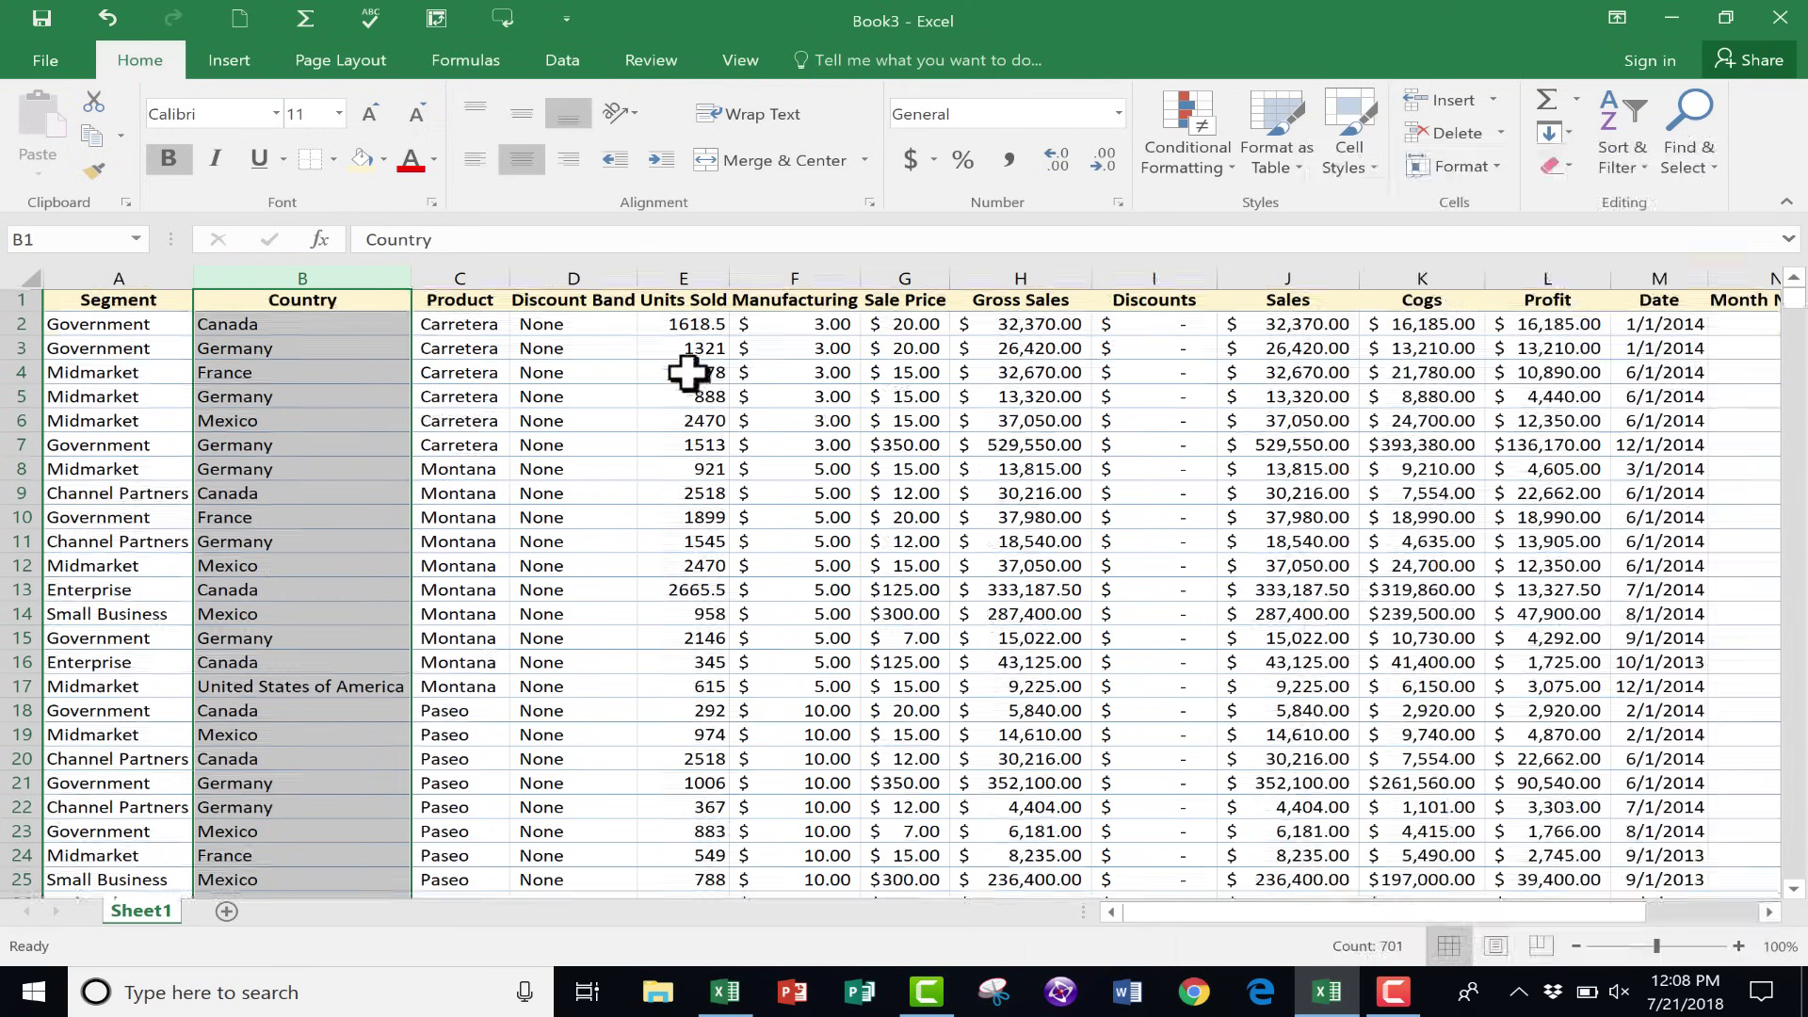
{"action": "left_click", "coordinate": [920, 278]}
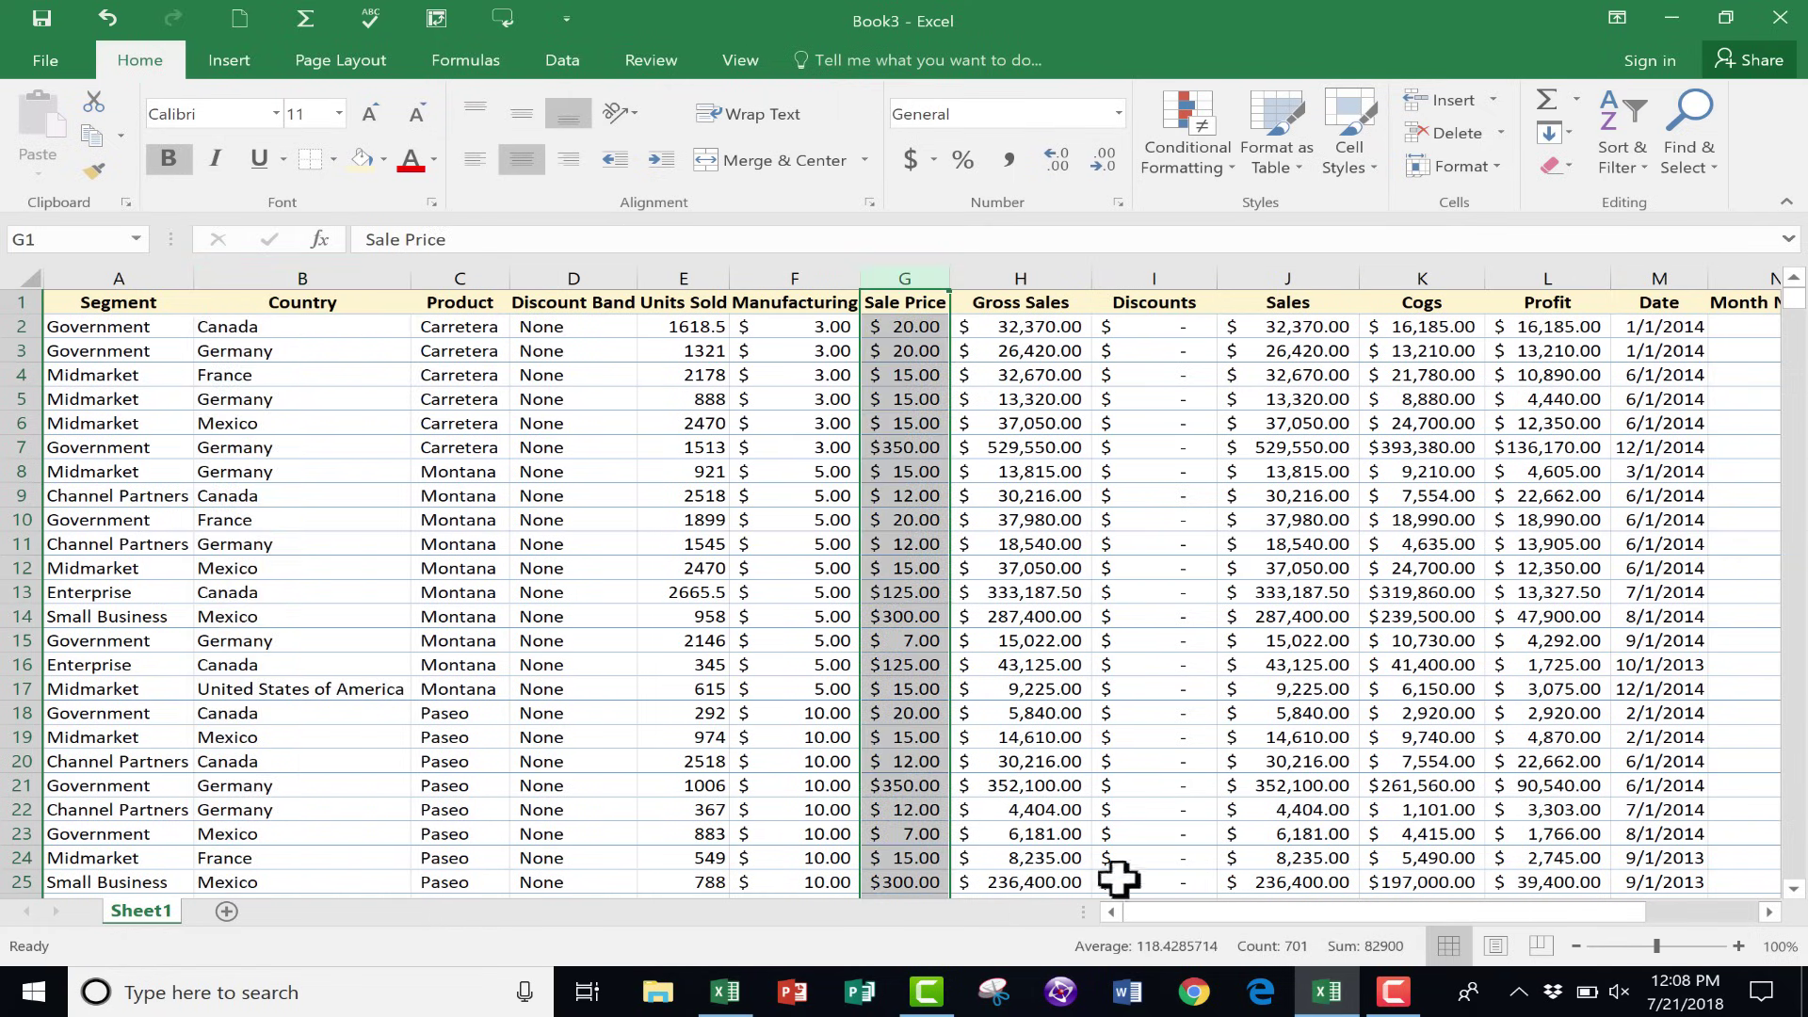
Add Minimum and Maximum to the status bar, showing min 7 and max 350.
{"action": "right_click", "coordinate": [1052, 954]}
{"action": "left_click", "coordinate": [1082, 742]}
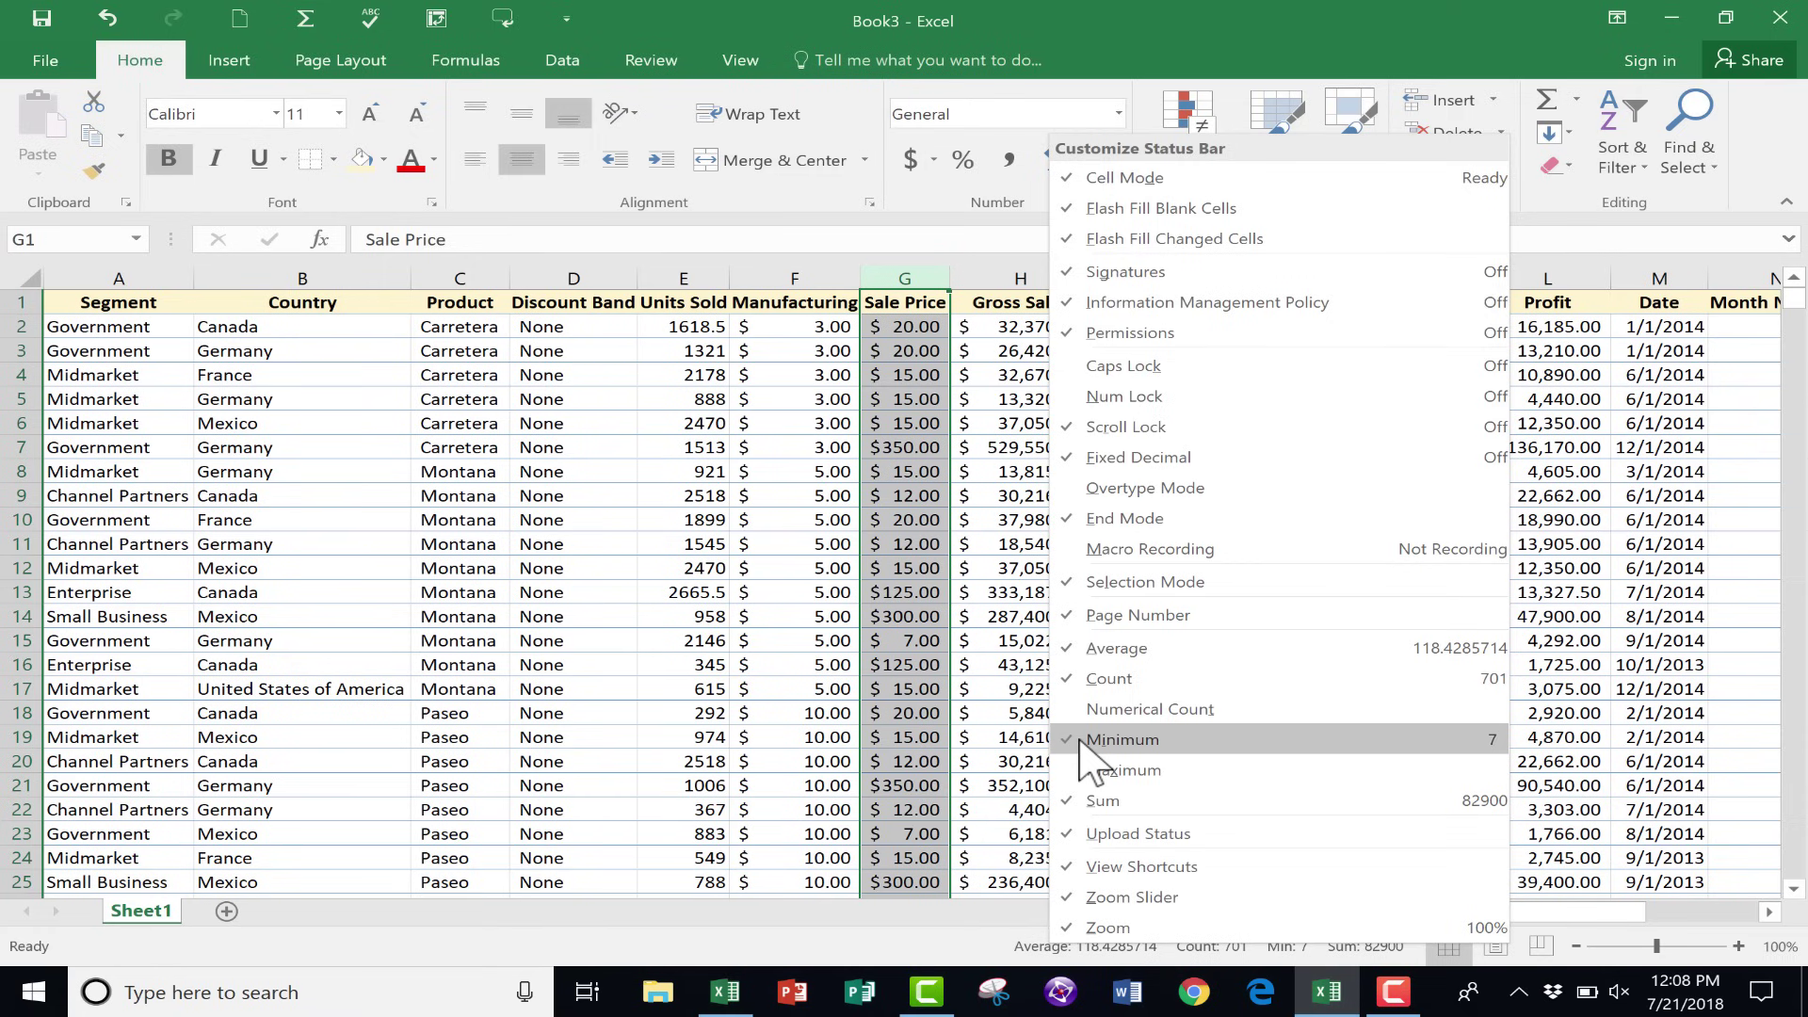
{"action": "right_click", "coordinate": [973, 954]}
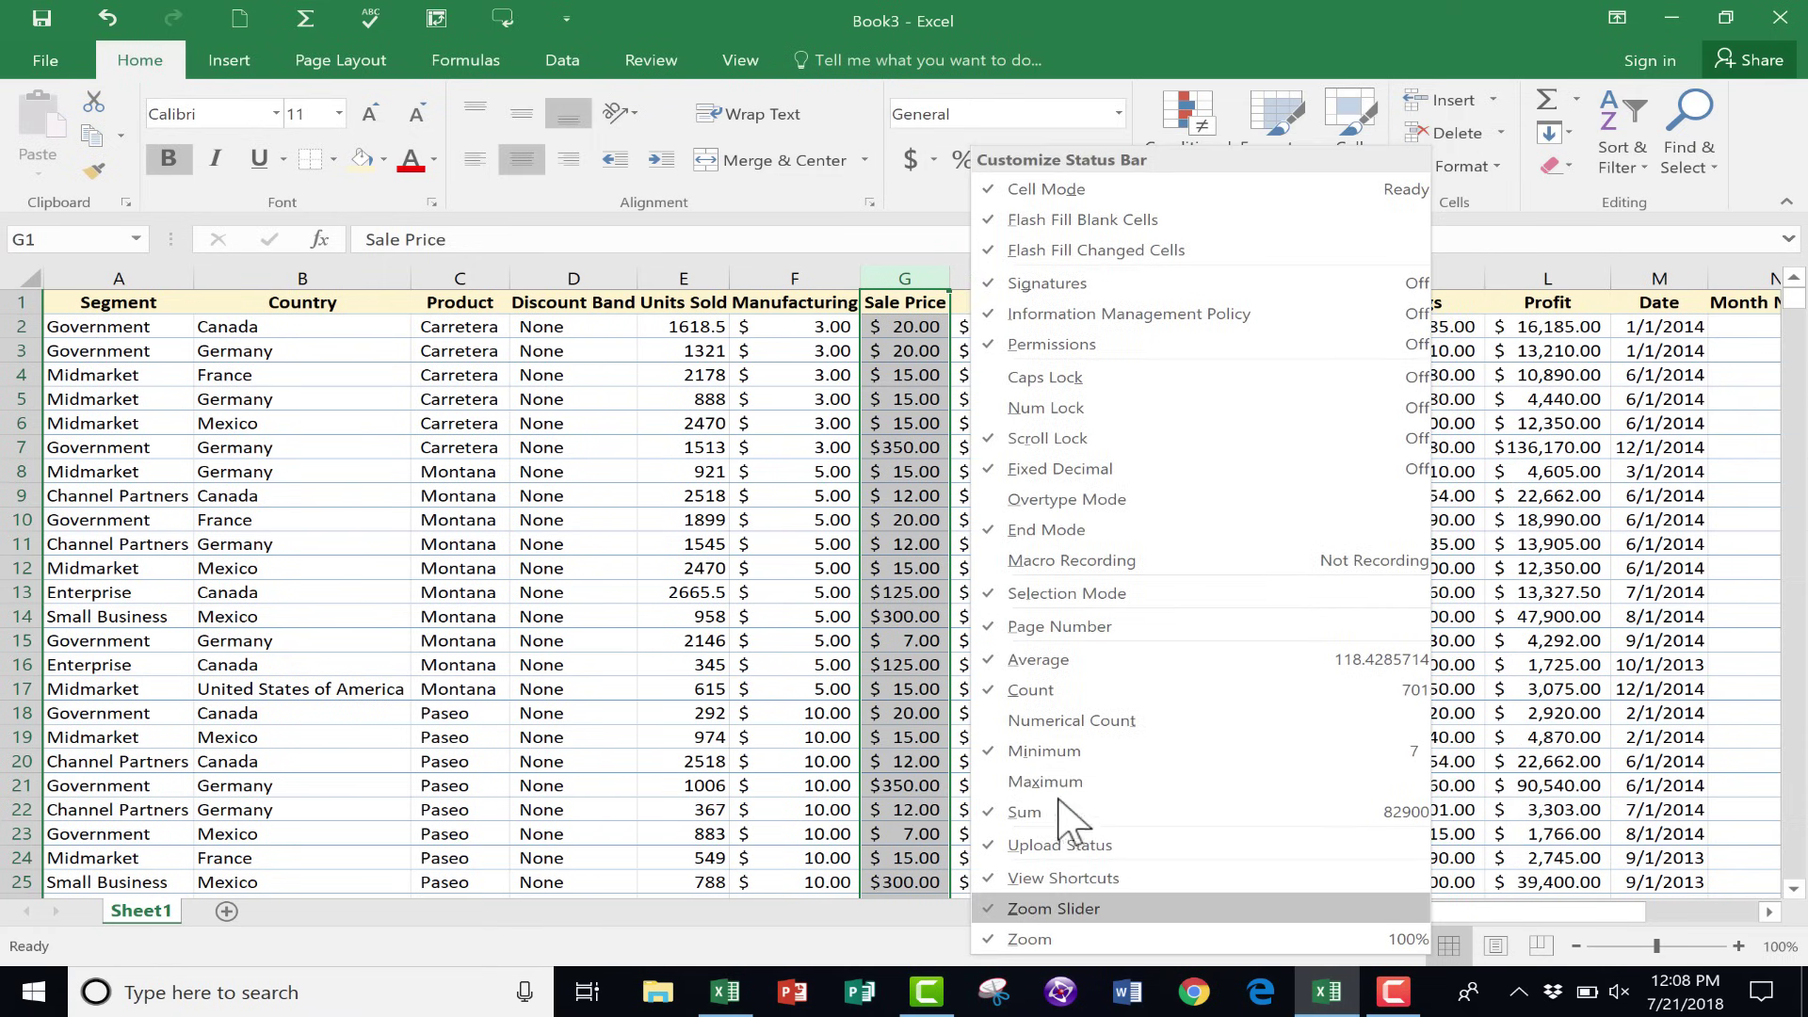
{"action": "left_click", "coordinate": [1015, 783]}
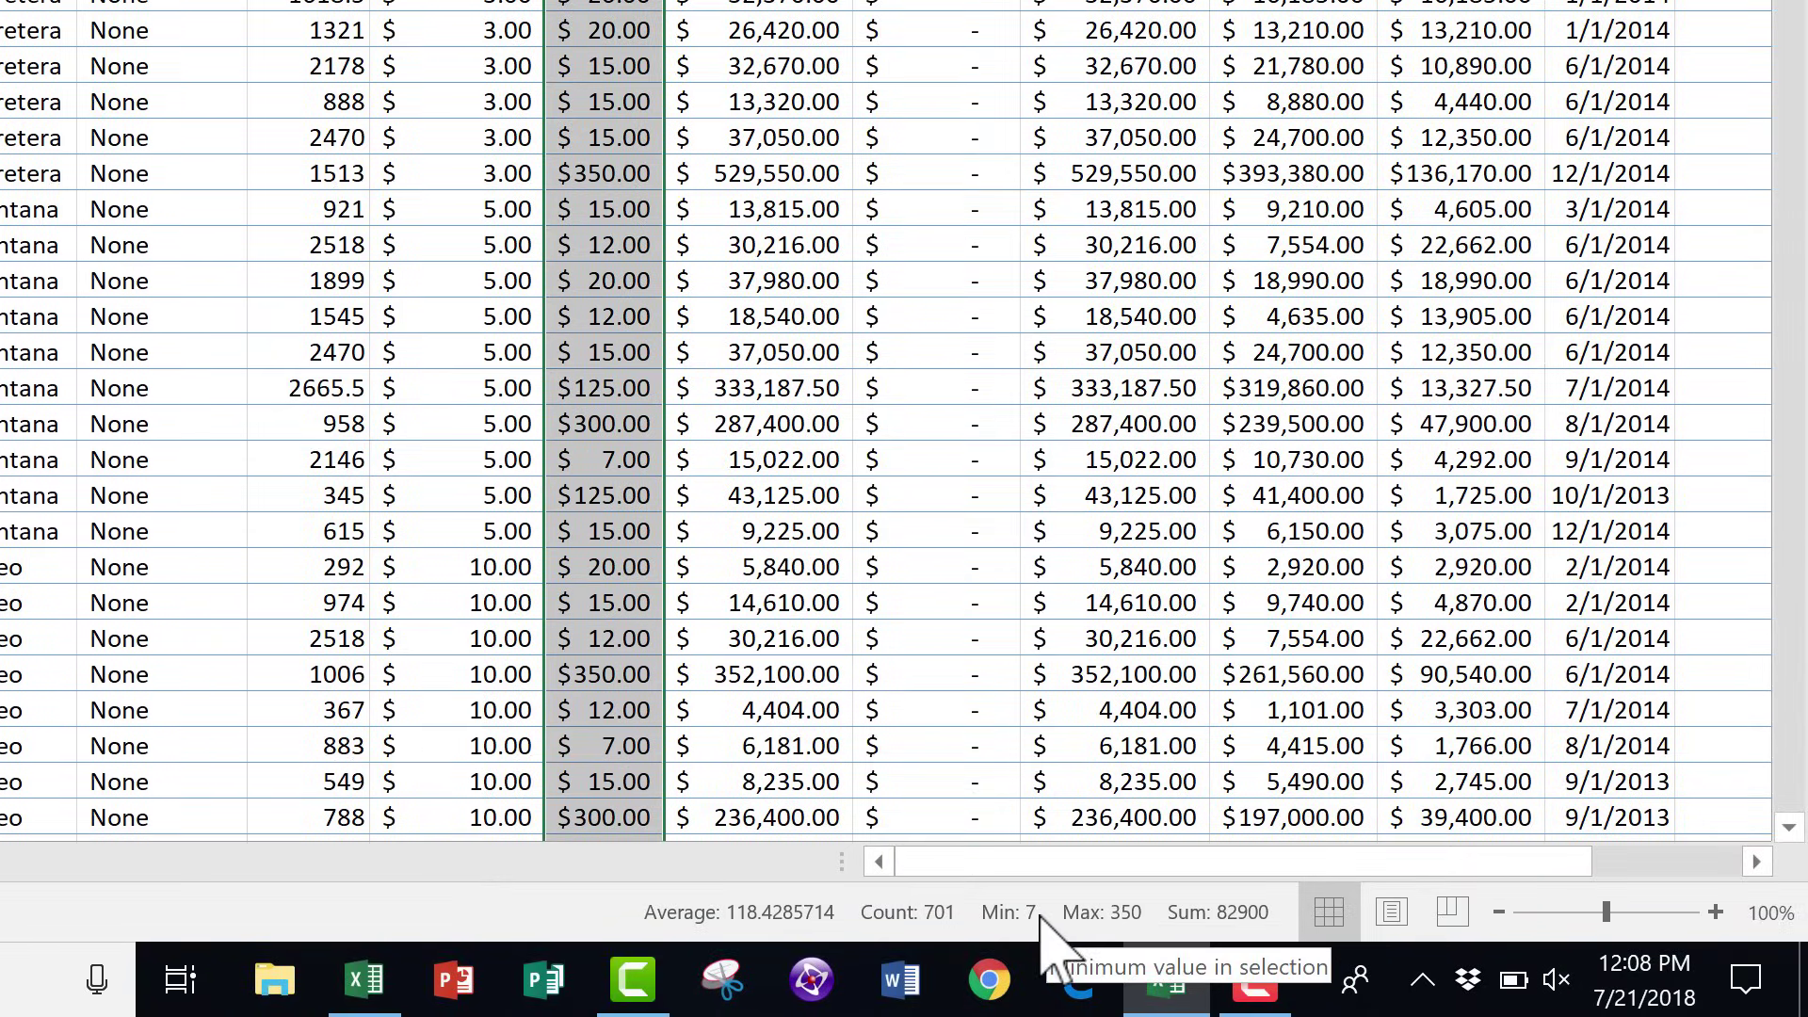
{"action": "scroll", "coordinate": [857, 633], "scroll_direction": "down", "scroll_amount": 12}
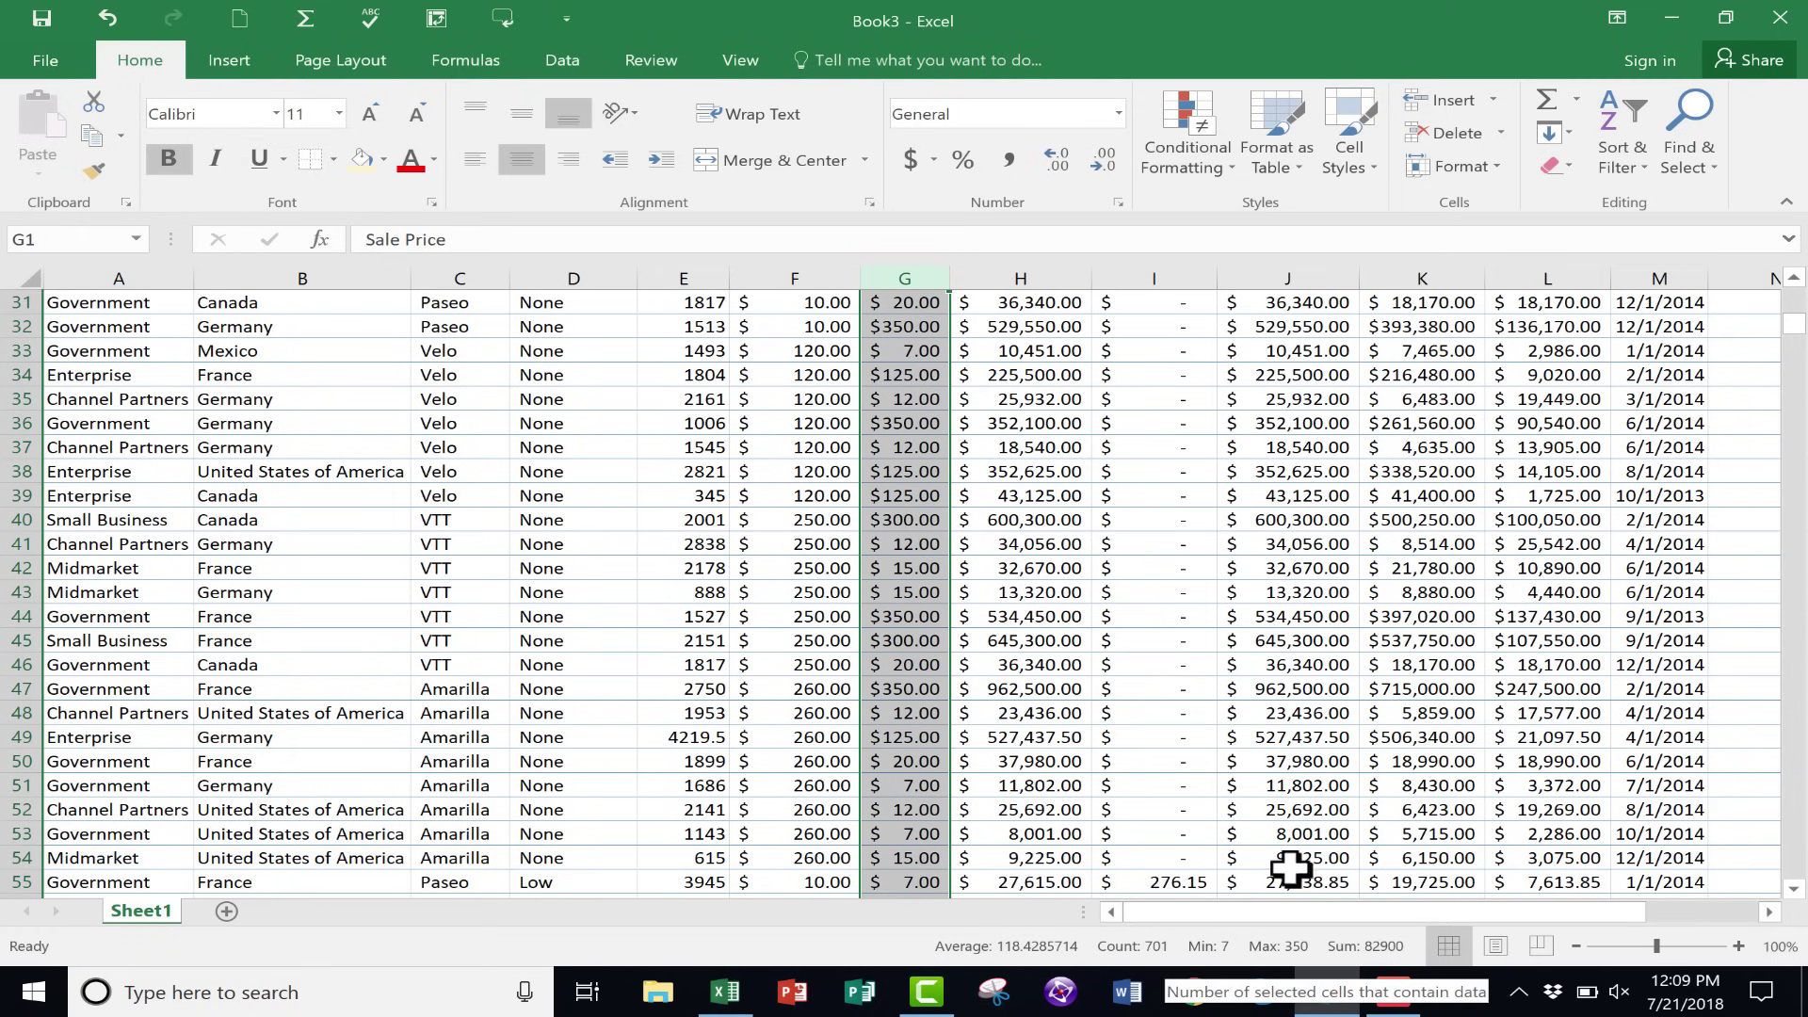
{"action": "scroll", "coordinate": [1711, 517], "scroll_direction": "up", "scroll_amount": 10}
{"action": "left_click_drag", "start_coordinate": [1305, 910], "coordinate": [1644, 910]}
{"action": "left_click", "coordinate": [1700, 326]}
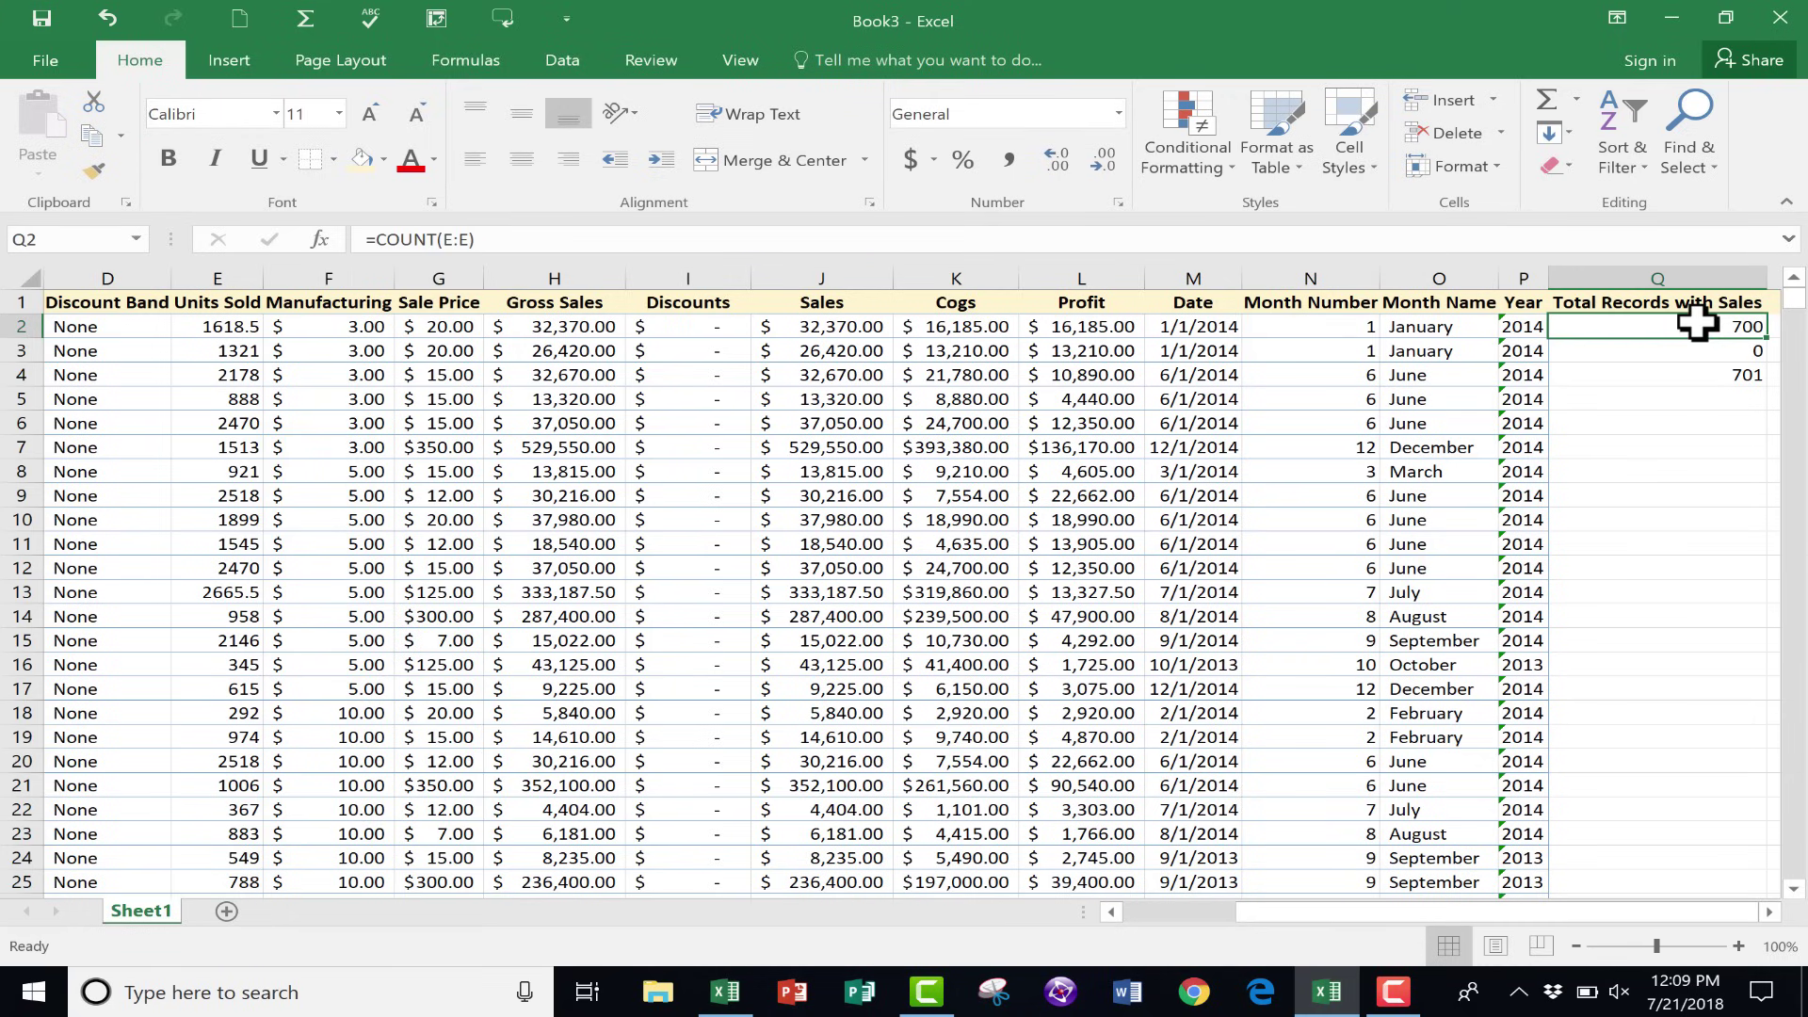
{"action": "double_click", "coordinate": [1701, 326]}
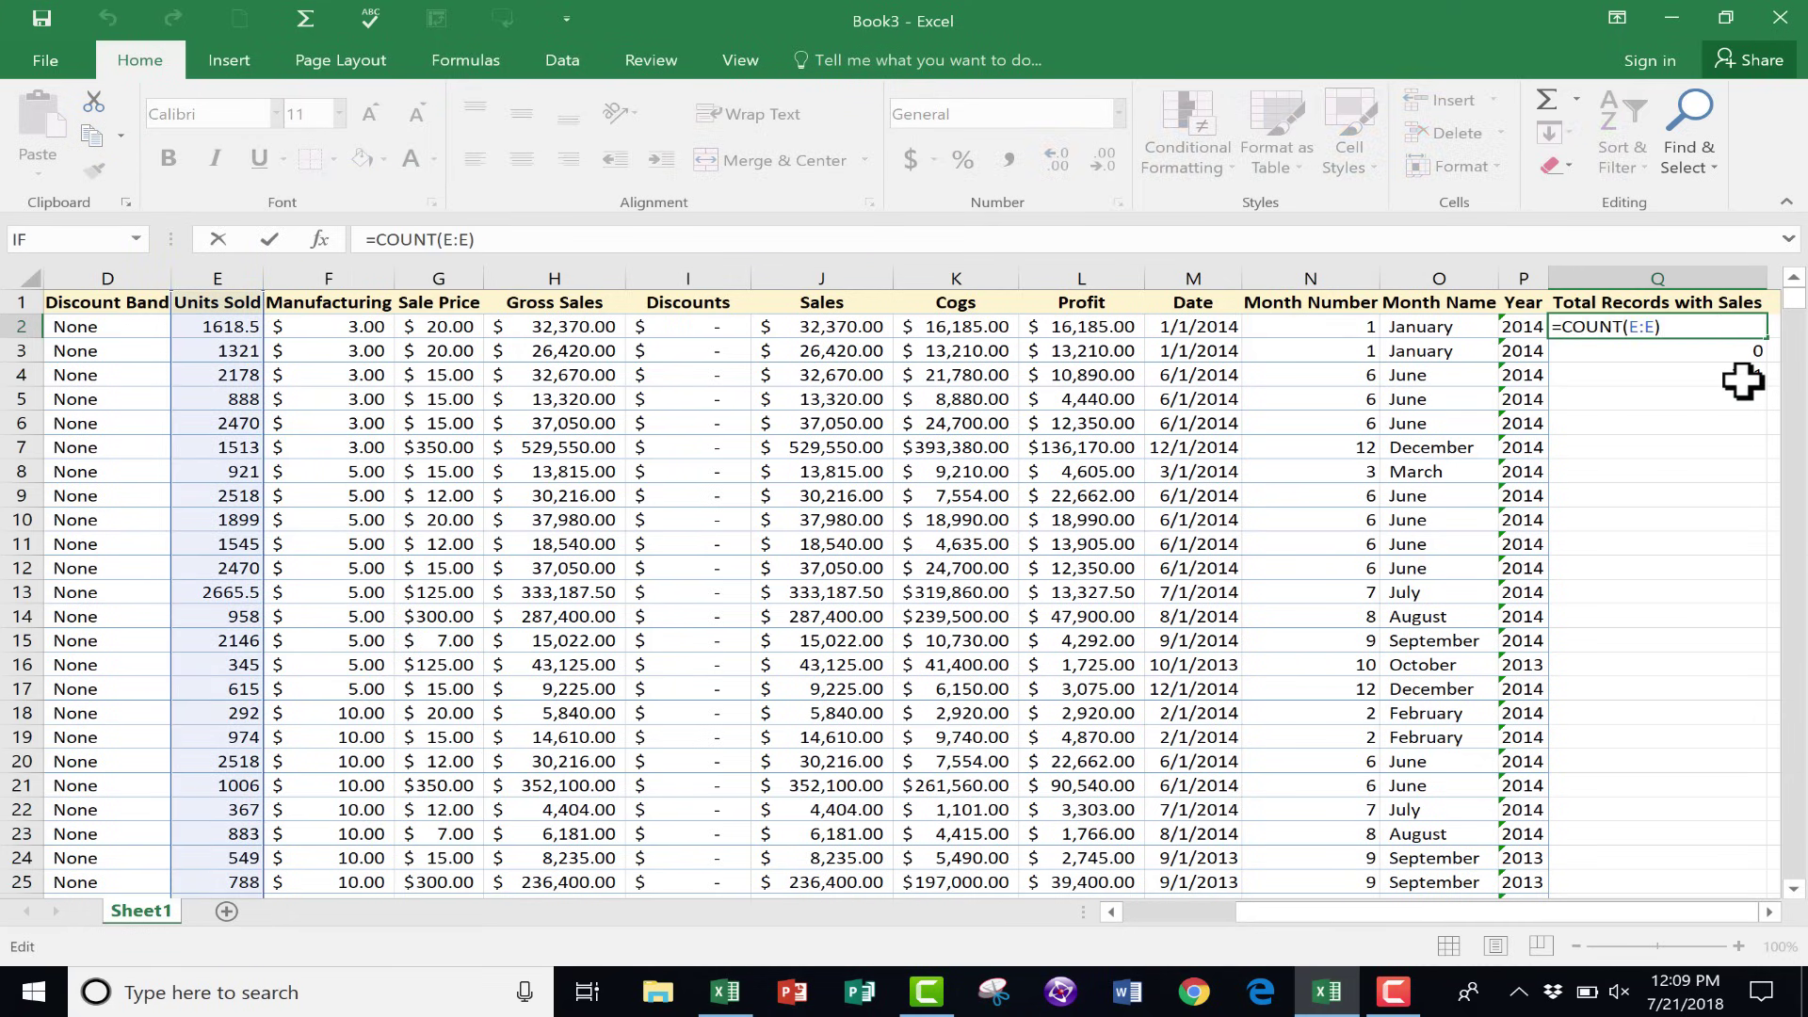